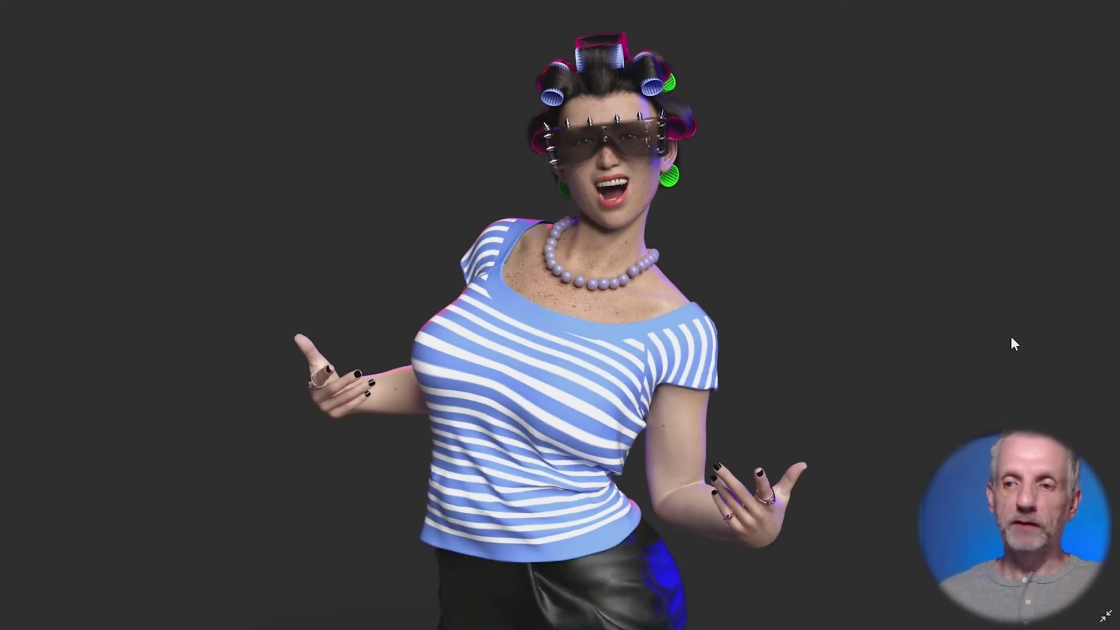
Compare the two curler-wearing woman renders full screen in the image viewer, and close the viewer when done
click(1103, 324)
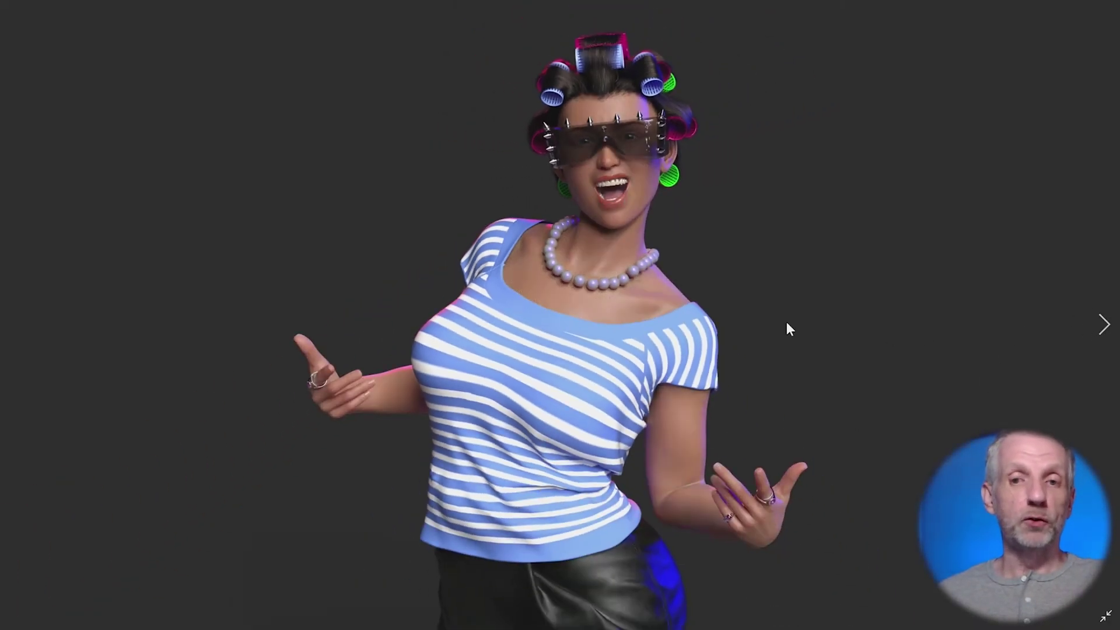
click(25, 325)
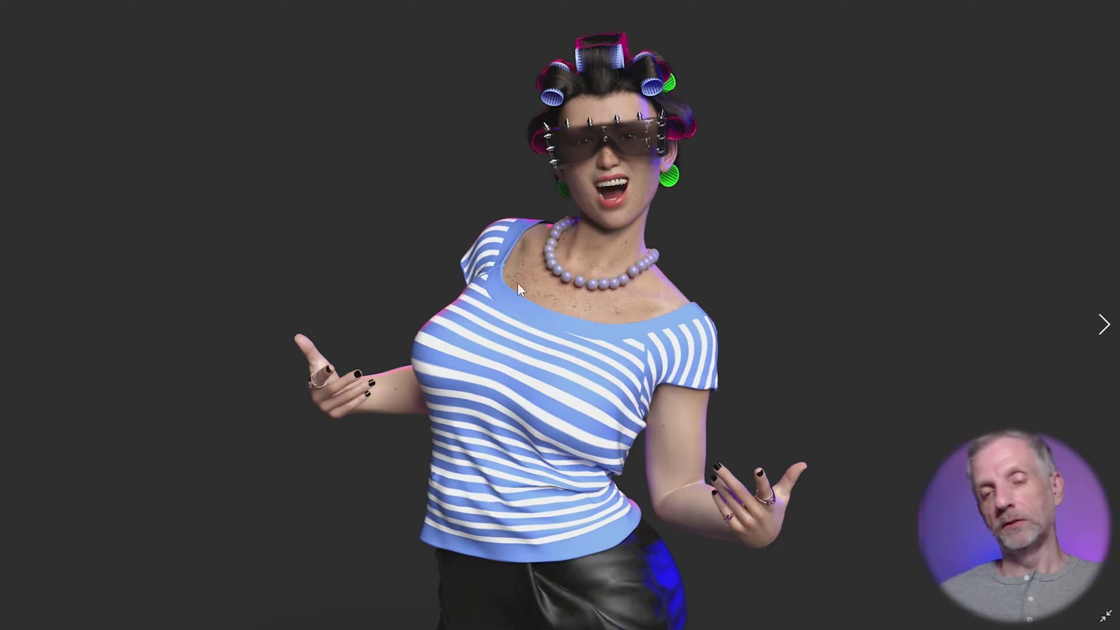
click(1101, 326)
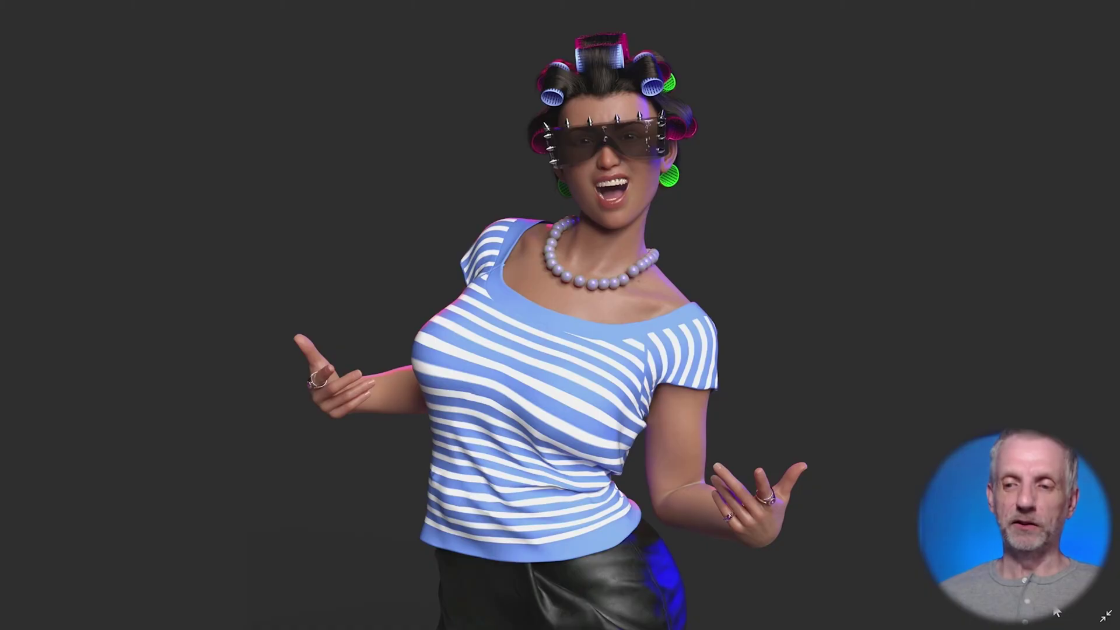
click(1102, 621)
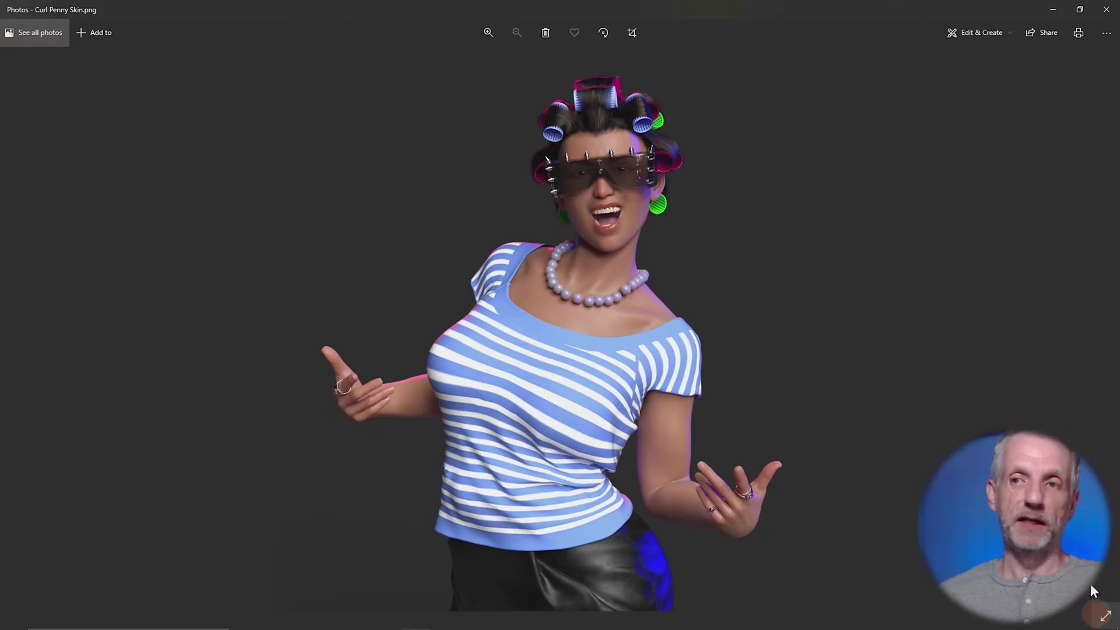
click(1105, 12)
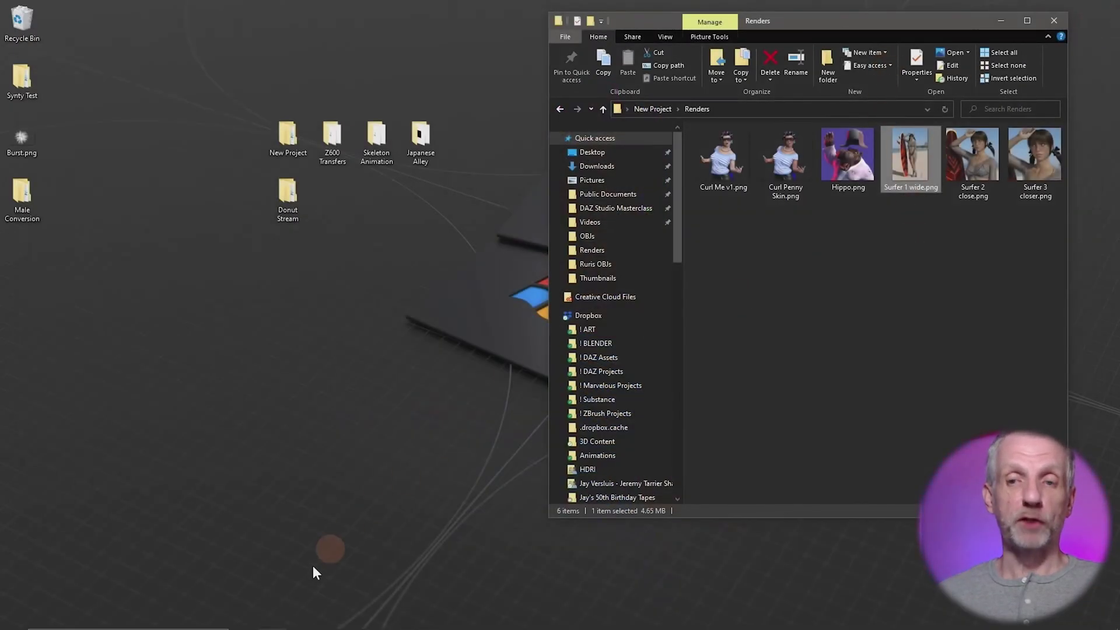
Switch to Photoshop, open Surfer 1 wide.png from the Renders folder of New Project on the Desktop, and collapse the Properties panel
click(358, 622)
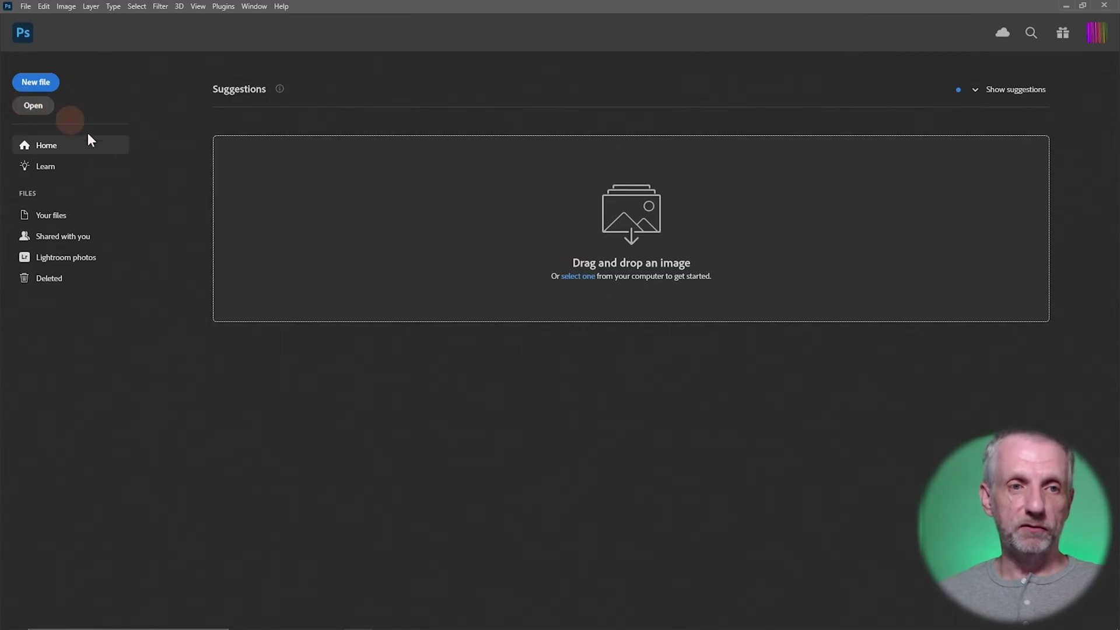
click(52, 108)
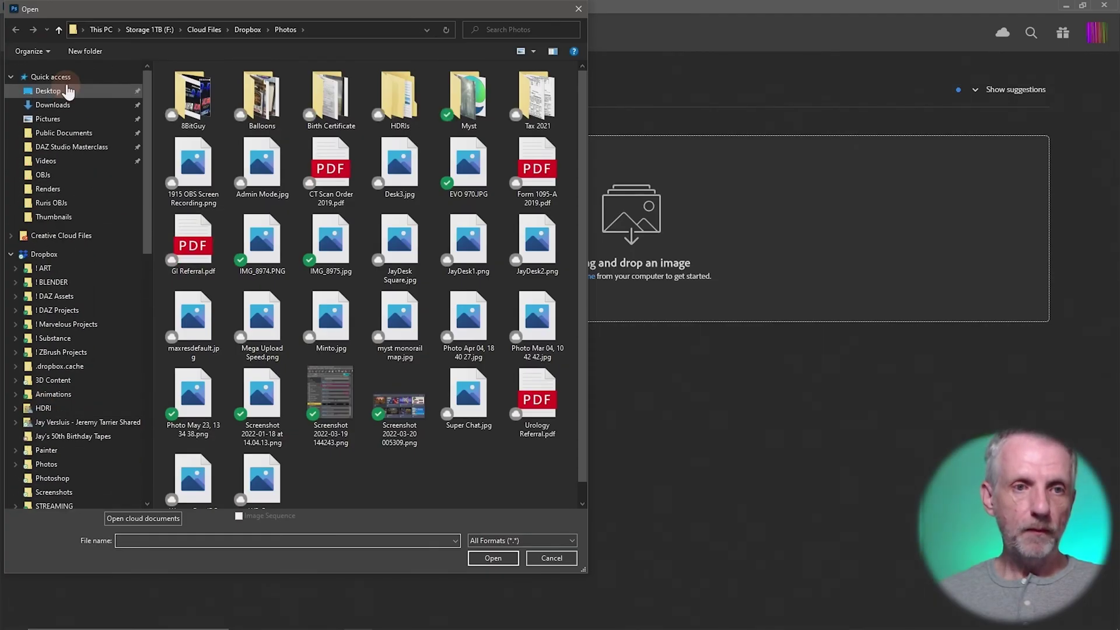
click(69, 92)
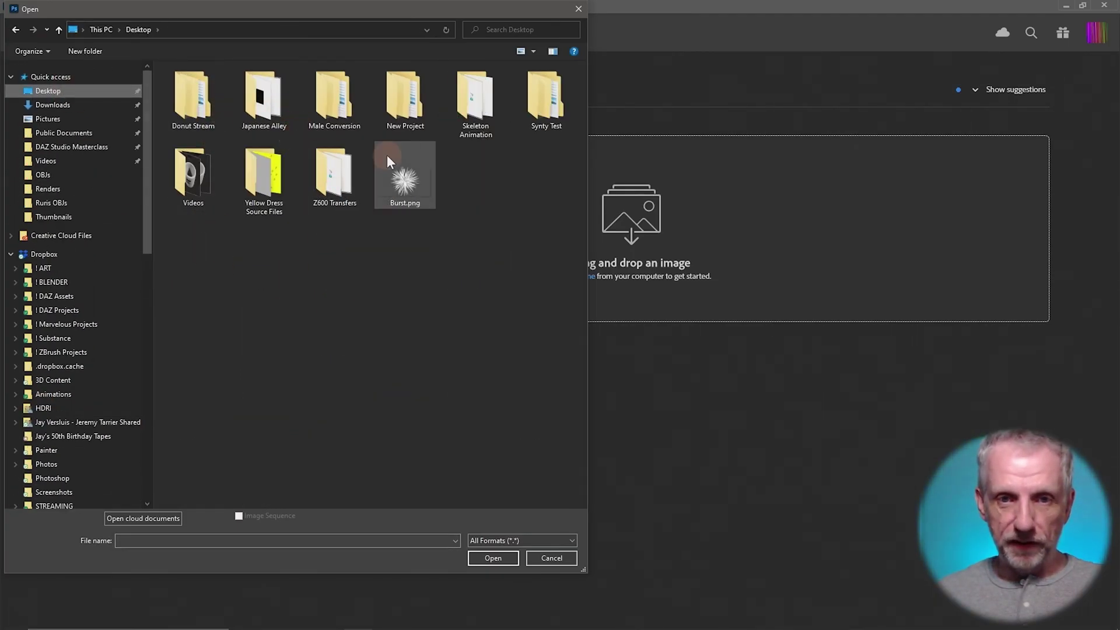
double_click(397, 110)
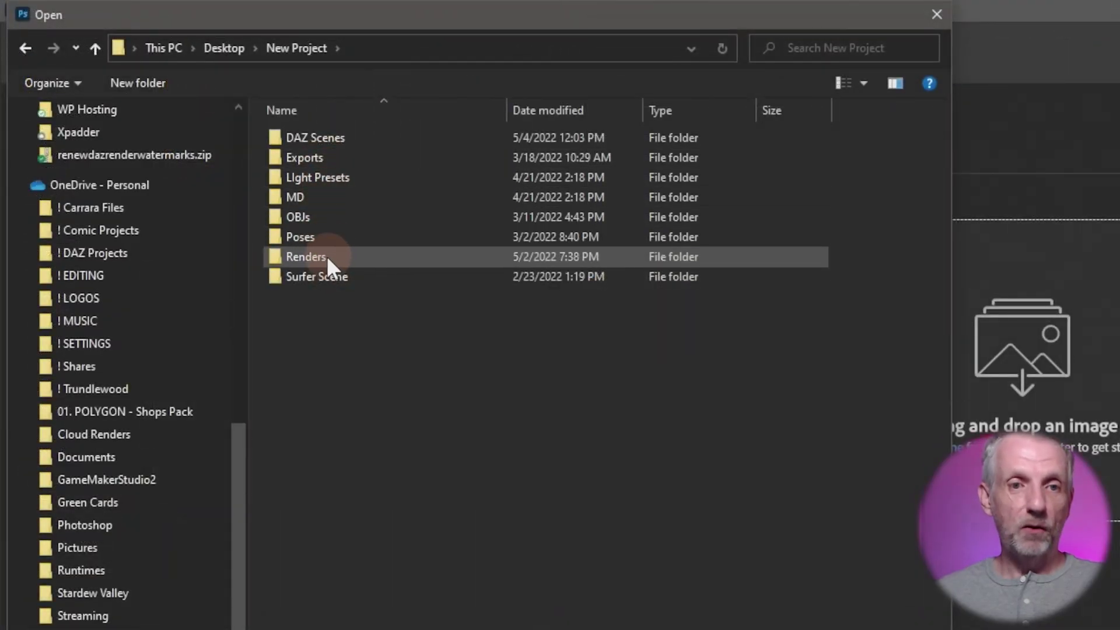
double_click(334, 257)
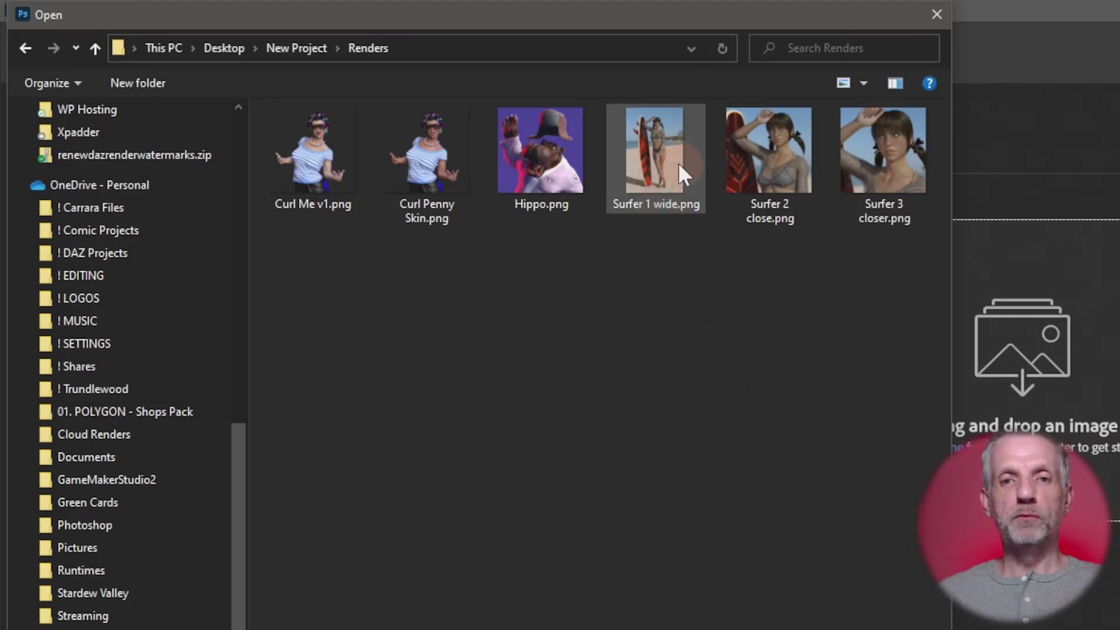
click(665, 169)
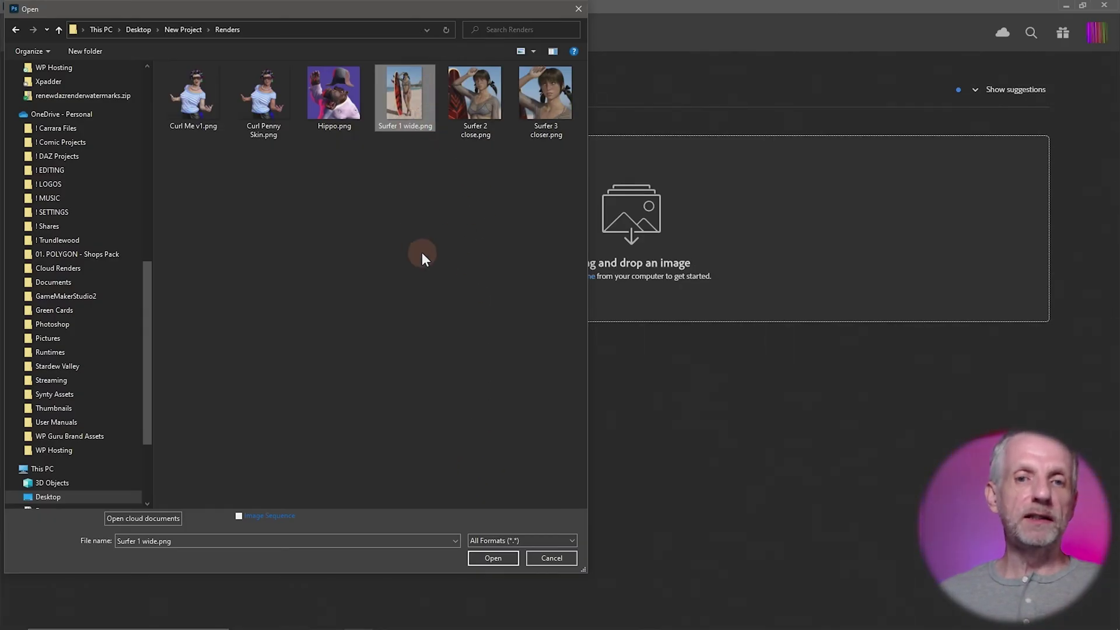
click(508, 561)
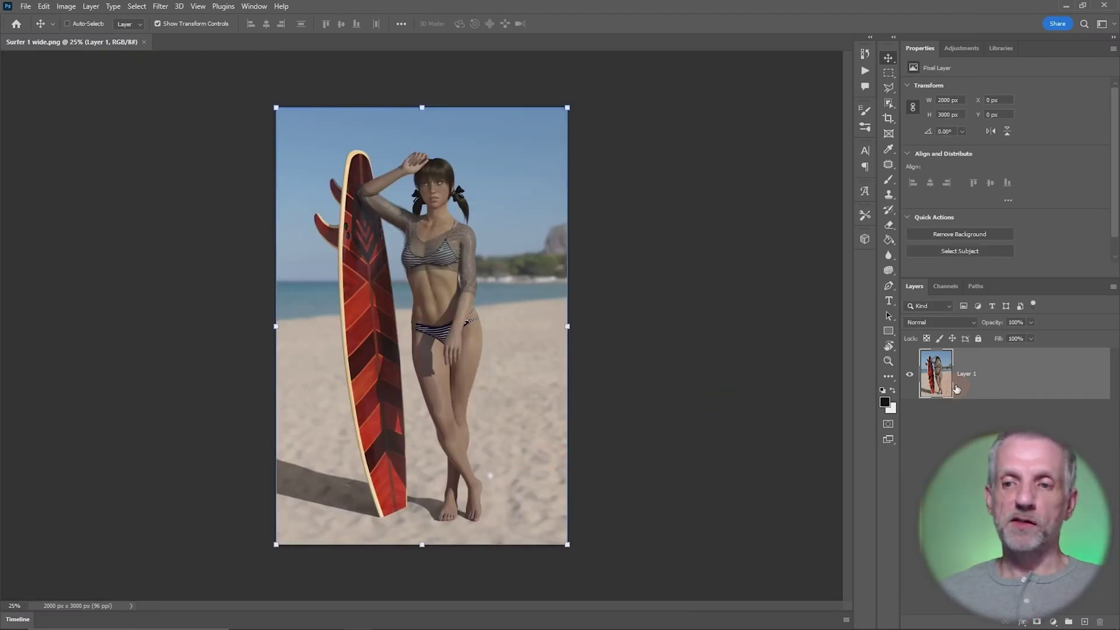
double_click(919, 48)
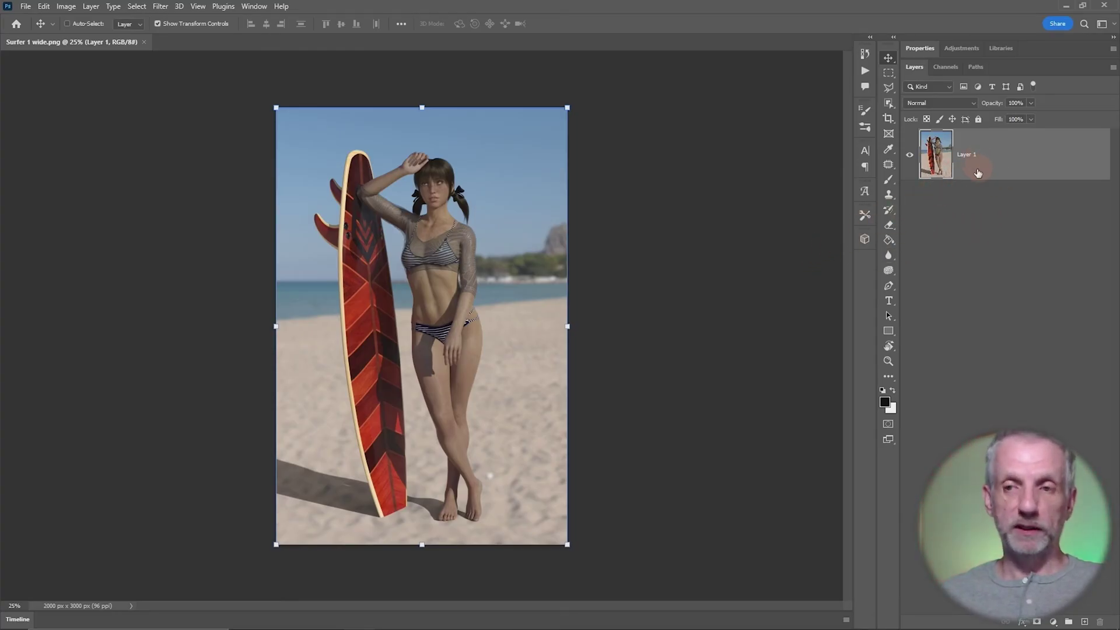
Try duplicating Layer 1 beneath the original, and undo the duplication
drag(943, 164, 943, 182)
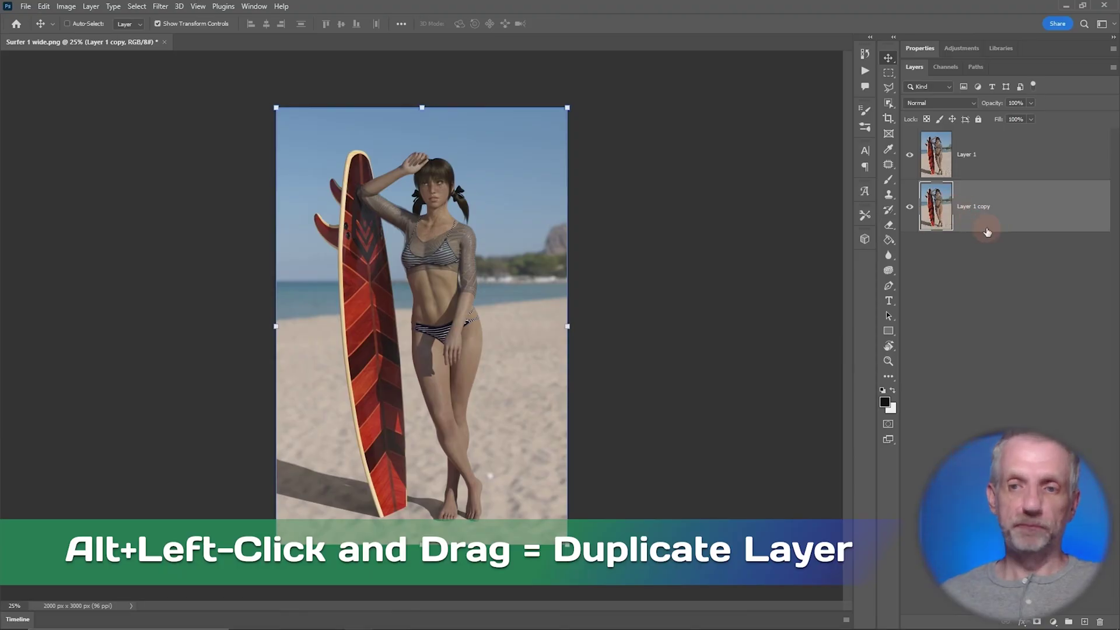
key(ctrl+z)
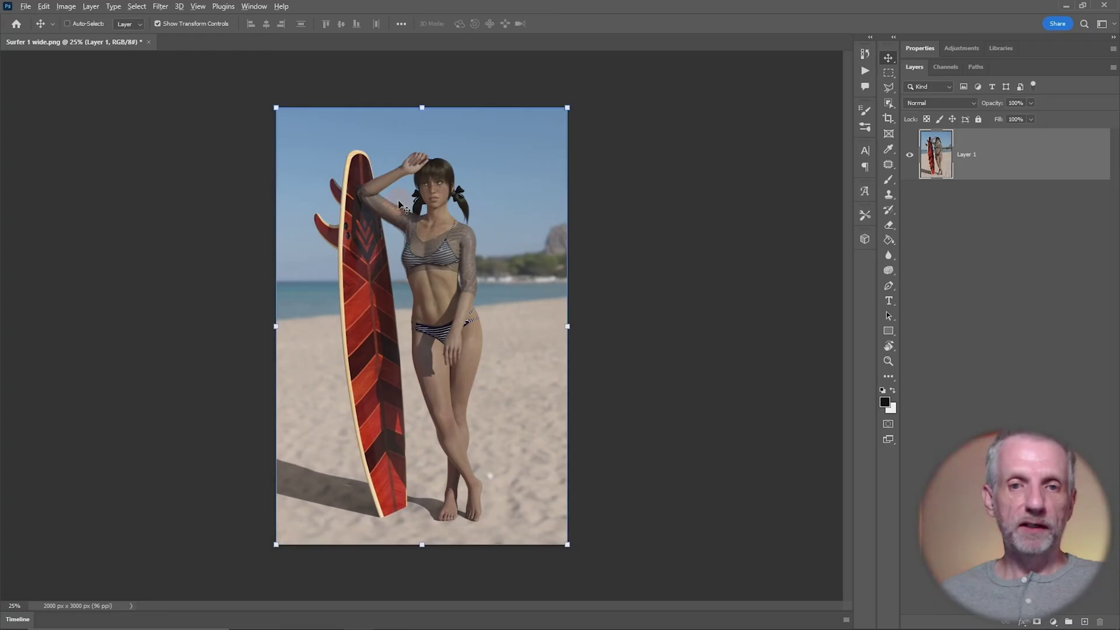
View the surfer render at several magnifications, from the whole image to a close-up of the upper body
scroll(400, 205, up, 5)
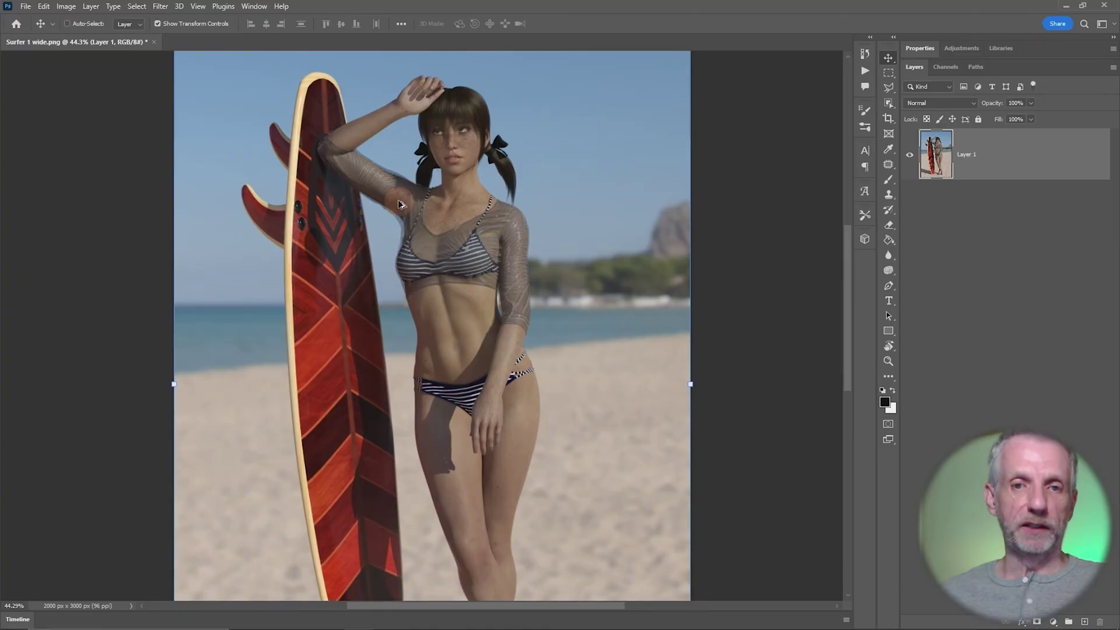
scroll(400, 205, down, 4)
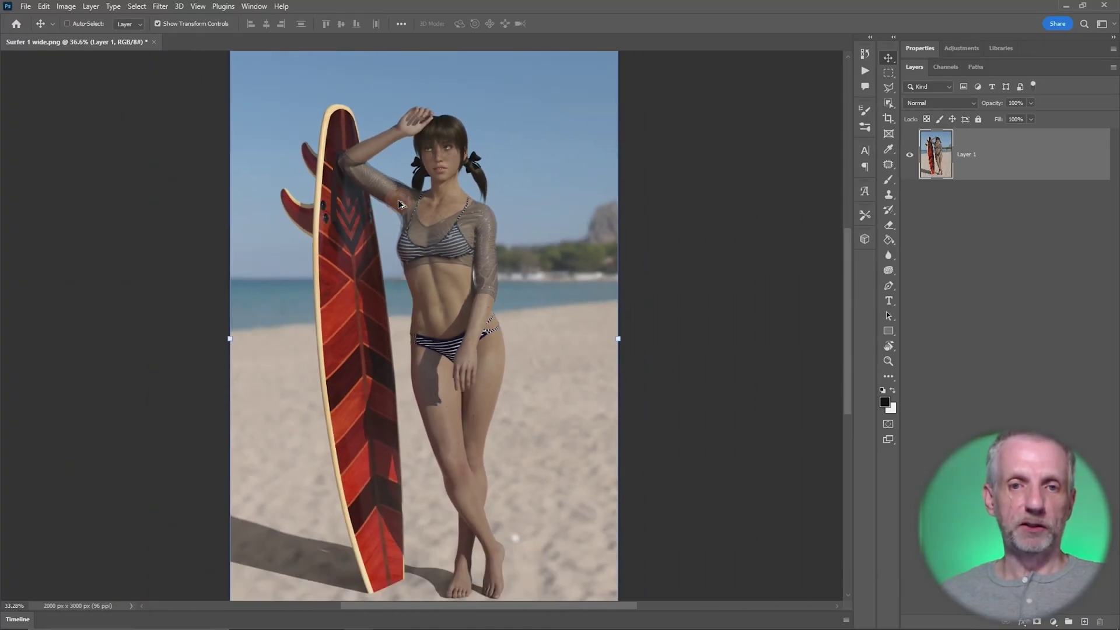
scroll(400, 204, down, 2)
scroll(400, 204, up, 4)
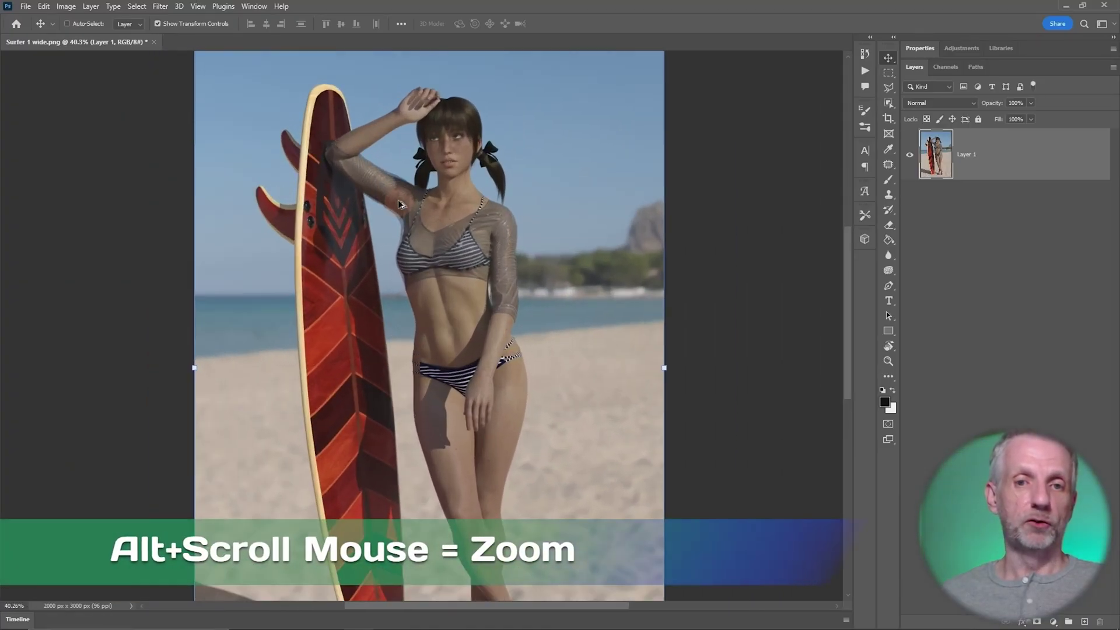
scroll(401, 204, up, 5)
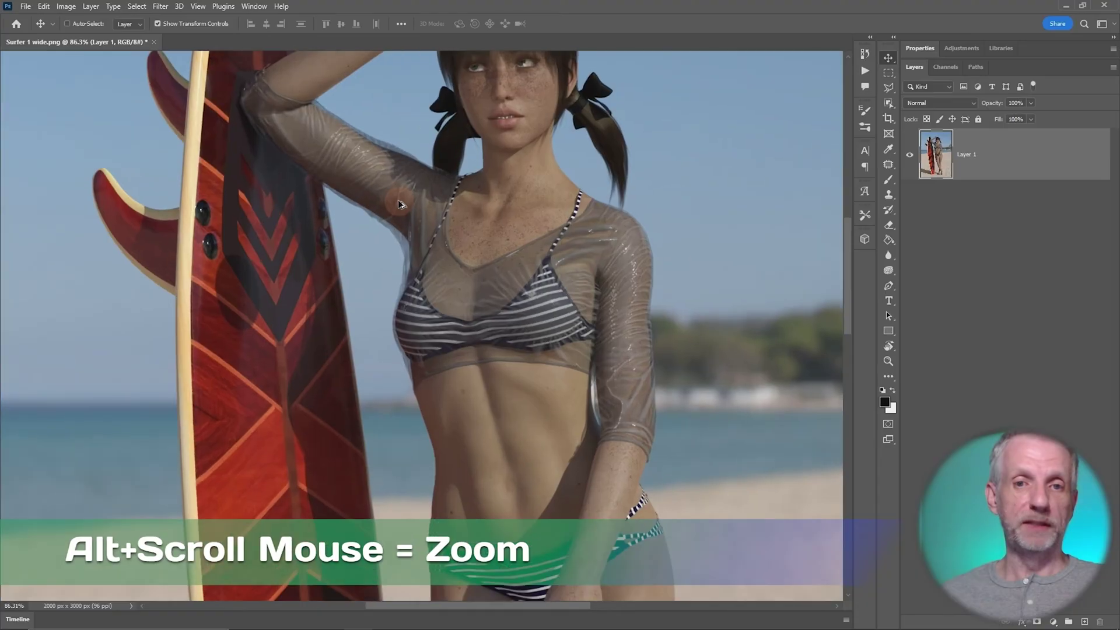
scroll(400, 204, down, 6)
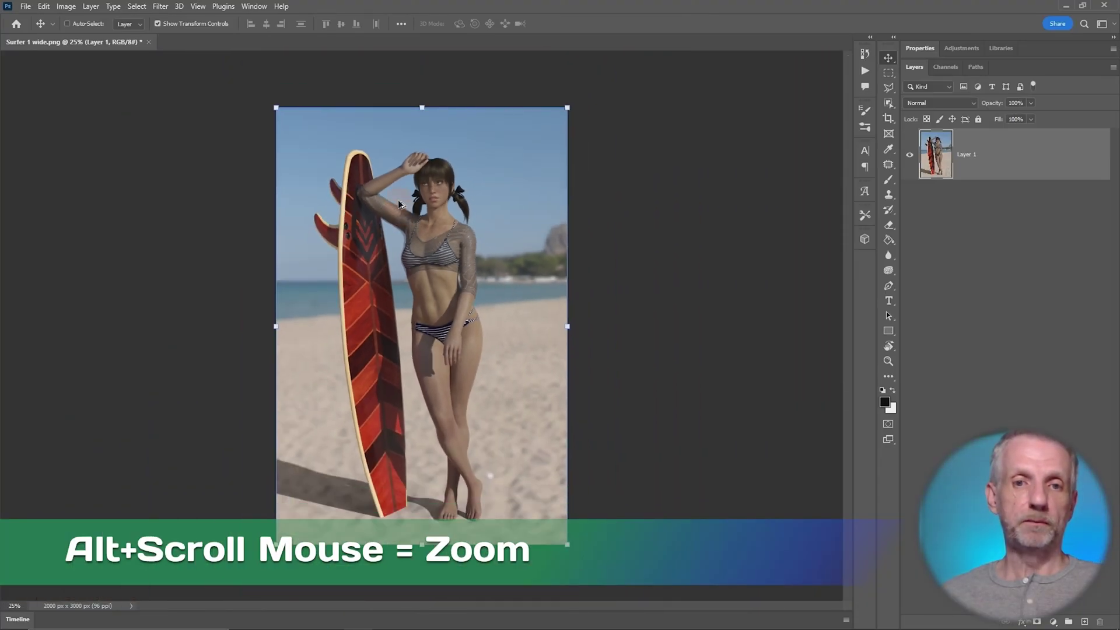
Examine the render close up along the figure and surfboard, from the feet up to the face
scroll(400, 204, up, 7)
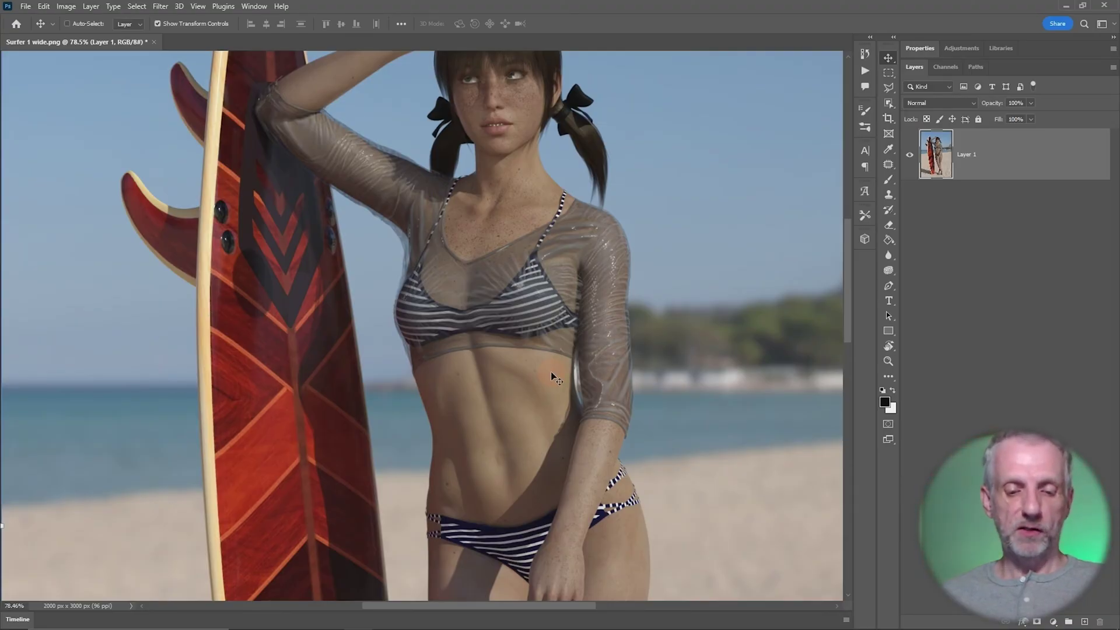
drag(513, 397, 525, 158)
drag(499, 430, 488, 150)
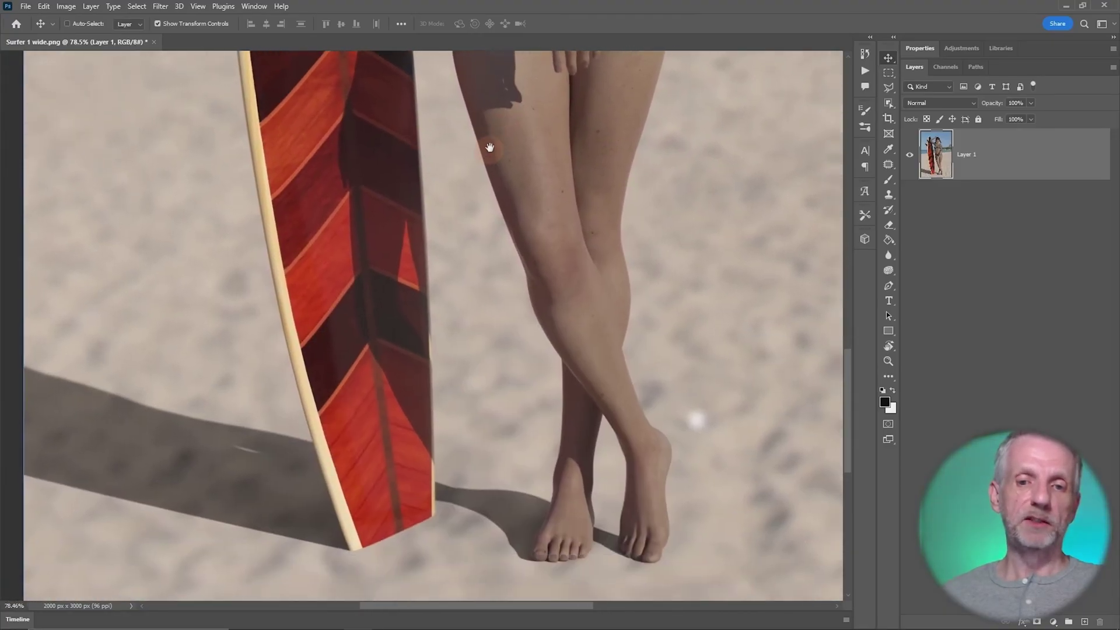
drag(601, 223, 535, 370)
drag(530, 158, 530, 455)
drag(492, 268, 513, 545)
drag(495, 403, 525, 424)
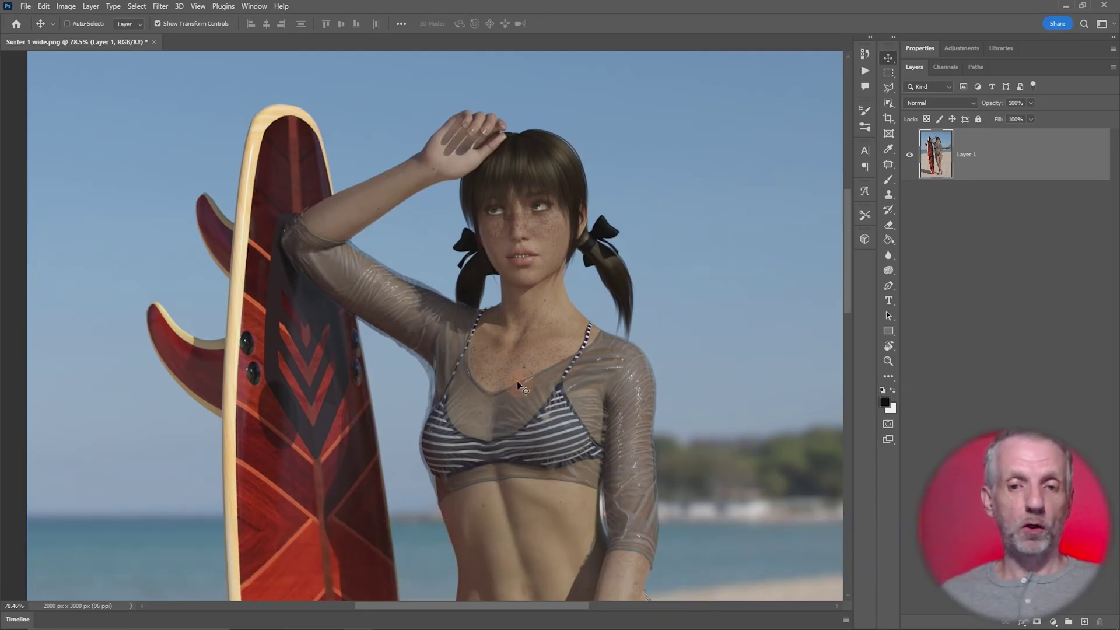
scroll(517, 380, down, 5)
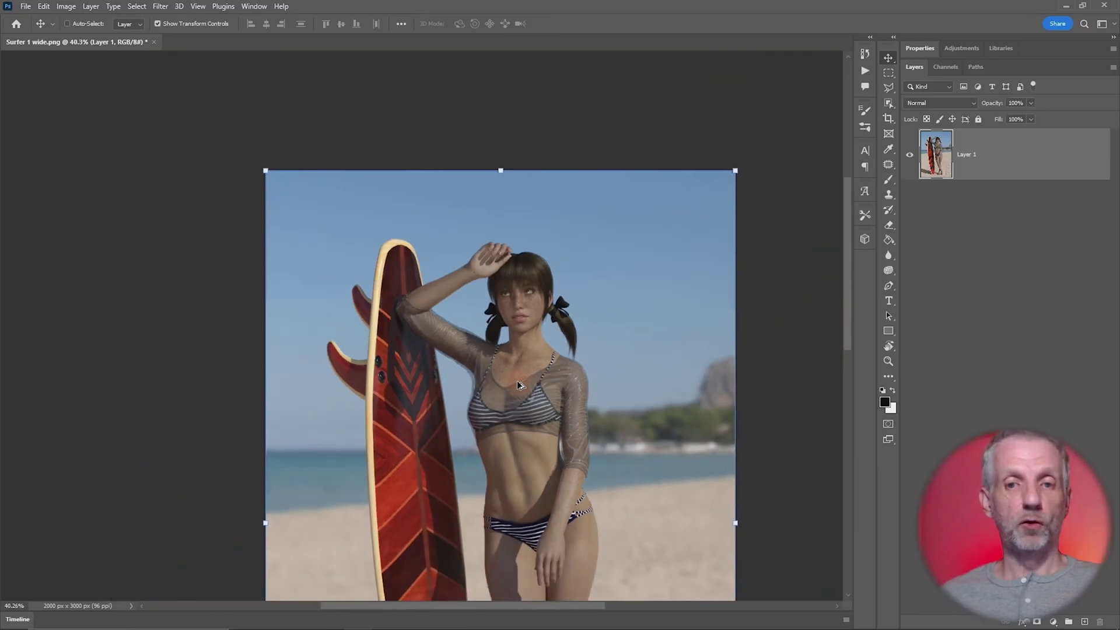
scroll(527, 331, up, 6)
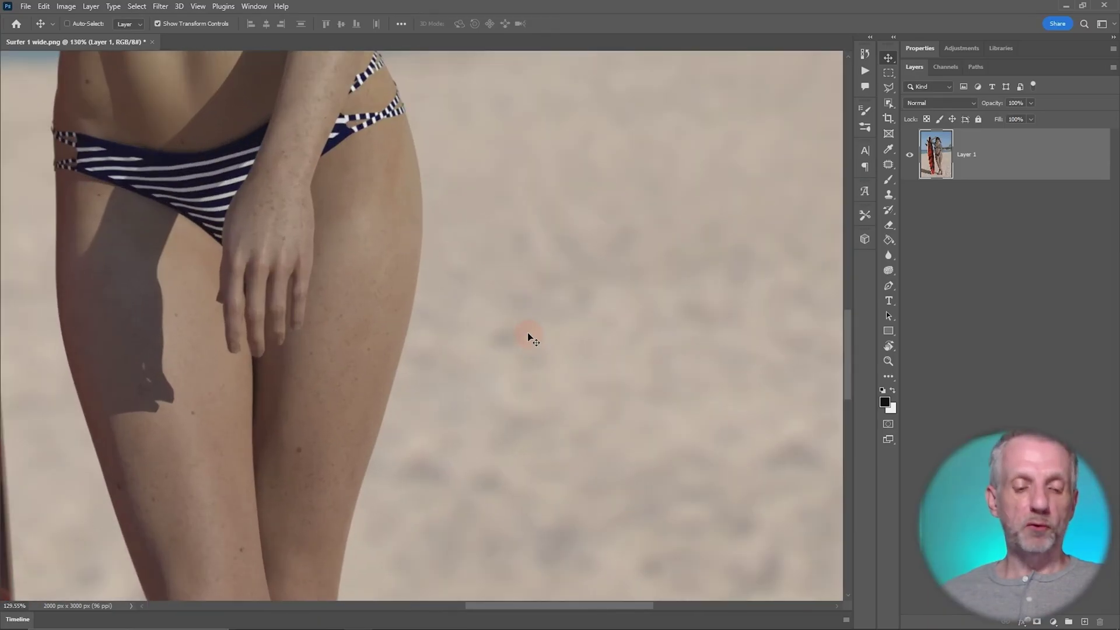
Check the render fitted to the window and at 100% around the head, and return to the full-image view
key(ctrl+0)
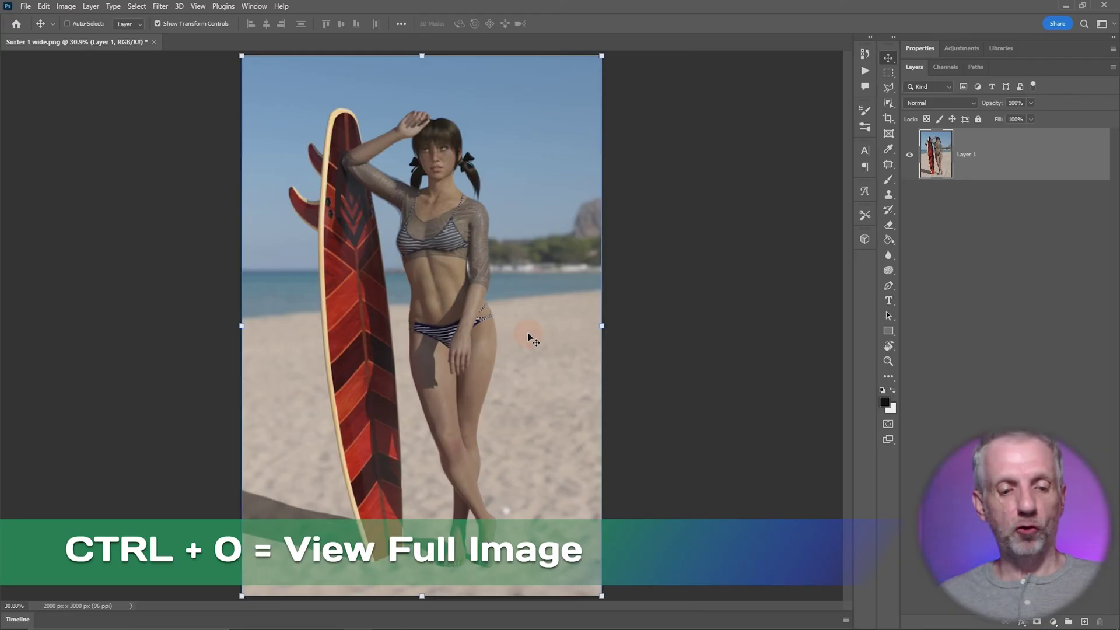
key(ctrl+1)
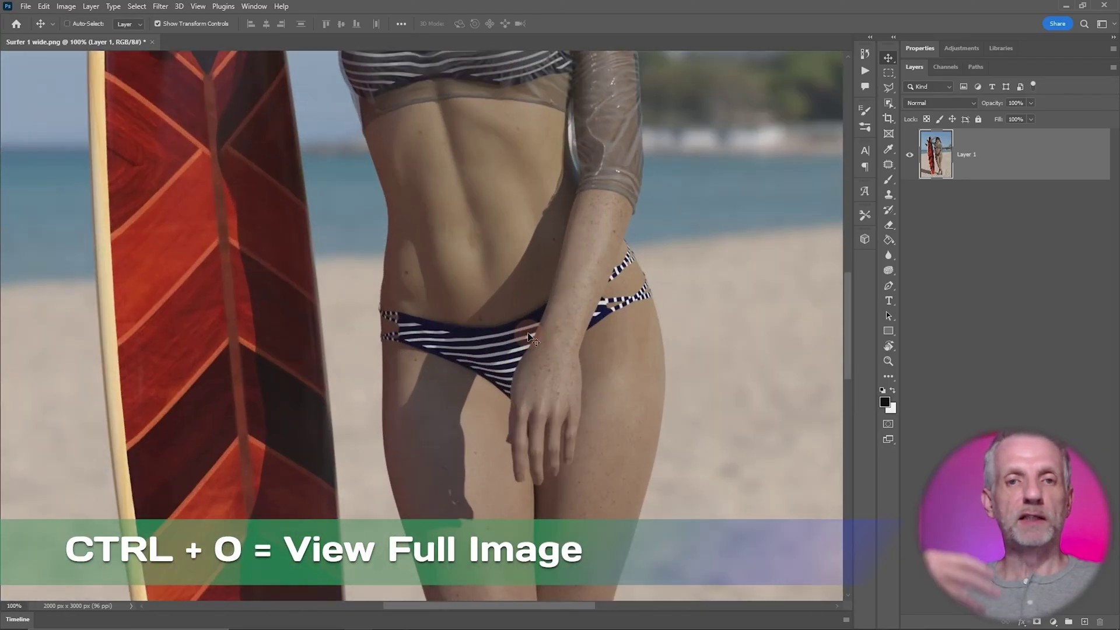
drag(531, 337, 584, 443)
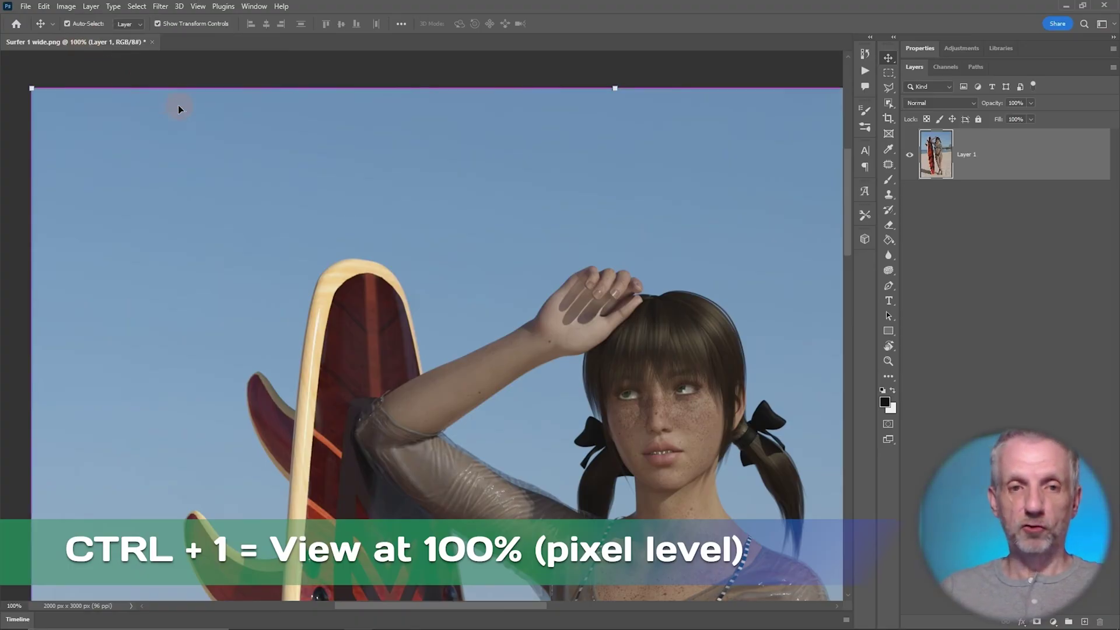
key(ctrl+0)
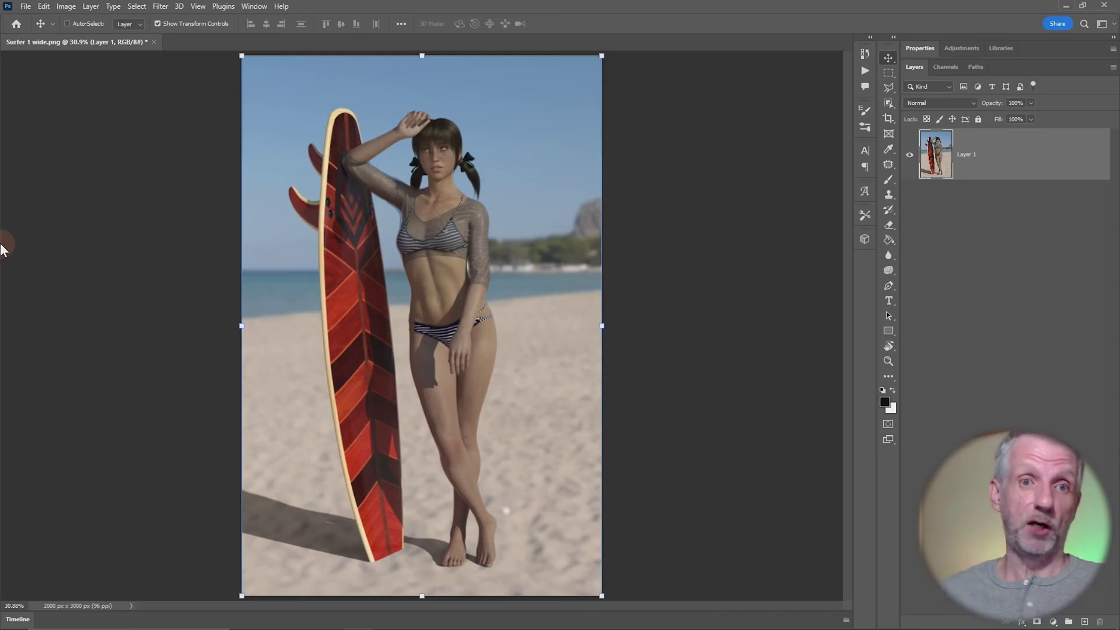
Review the available workspace presets without switching to another one
click(257, 7)
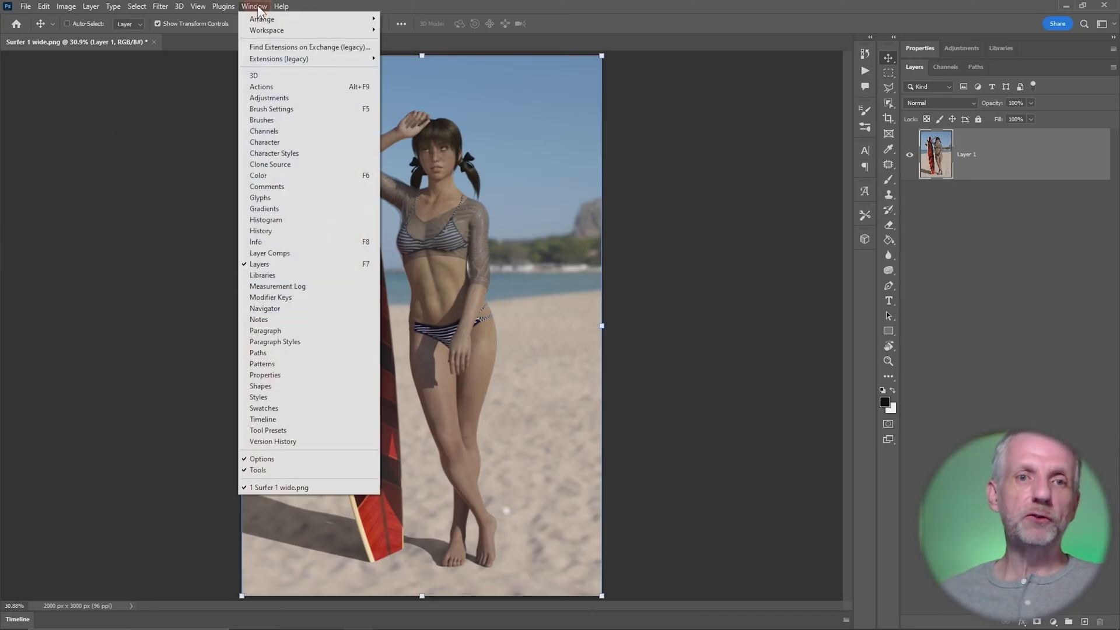
mouse_move(277, 31)
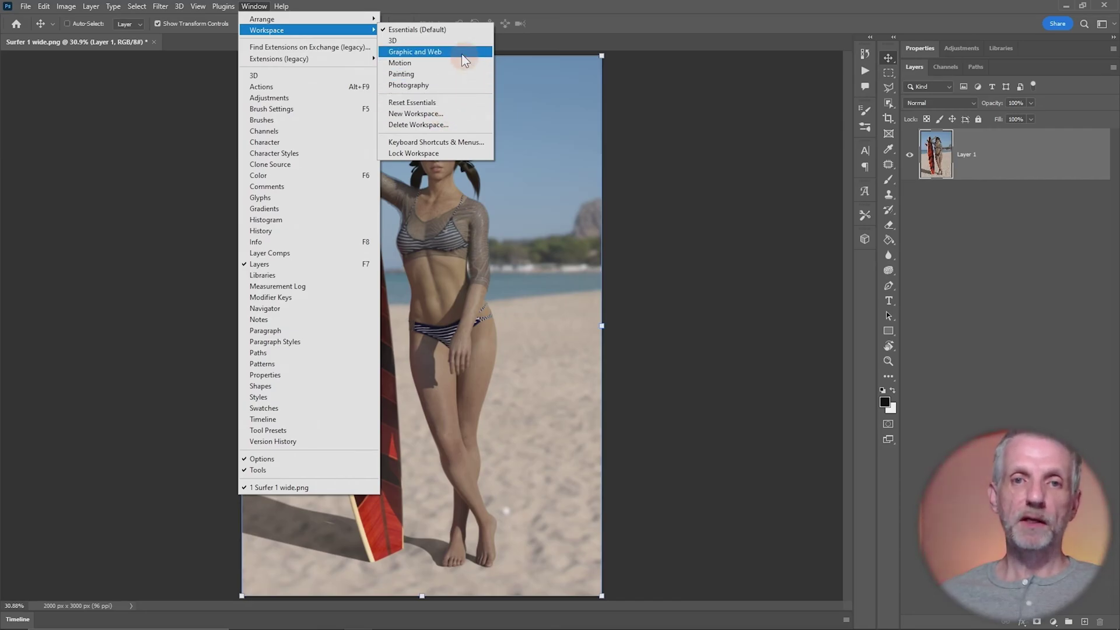
click(457, 1)
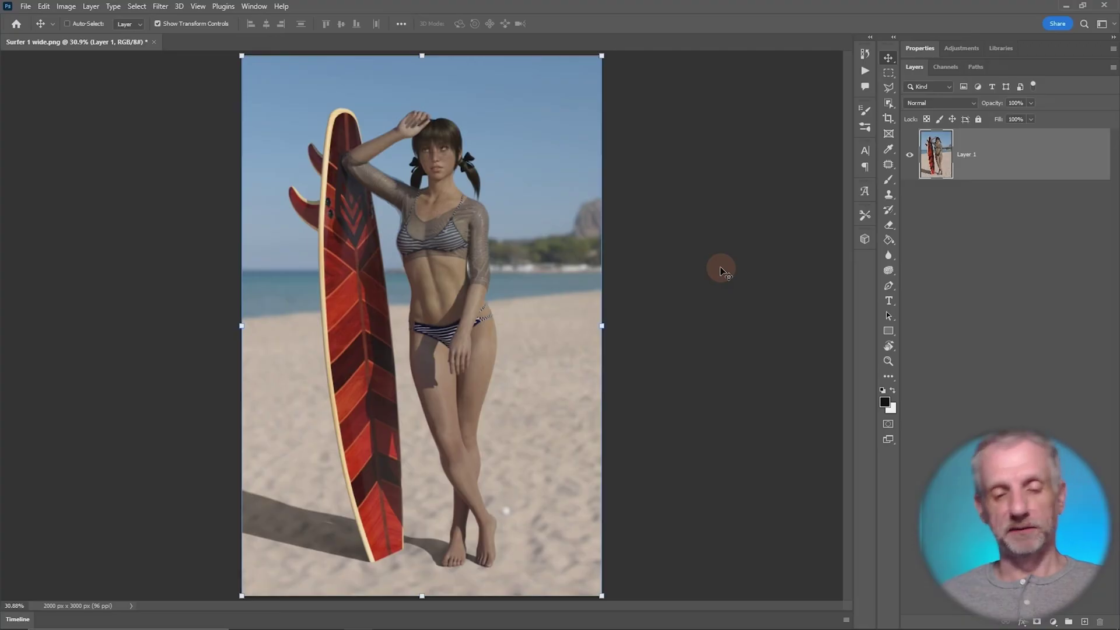
Add a Vibrance adjustment layer above the render layer
scroll(460, 252, up, 3)
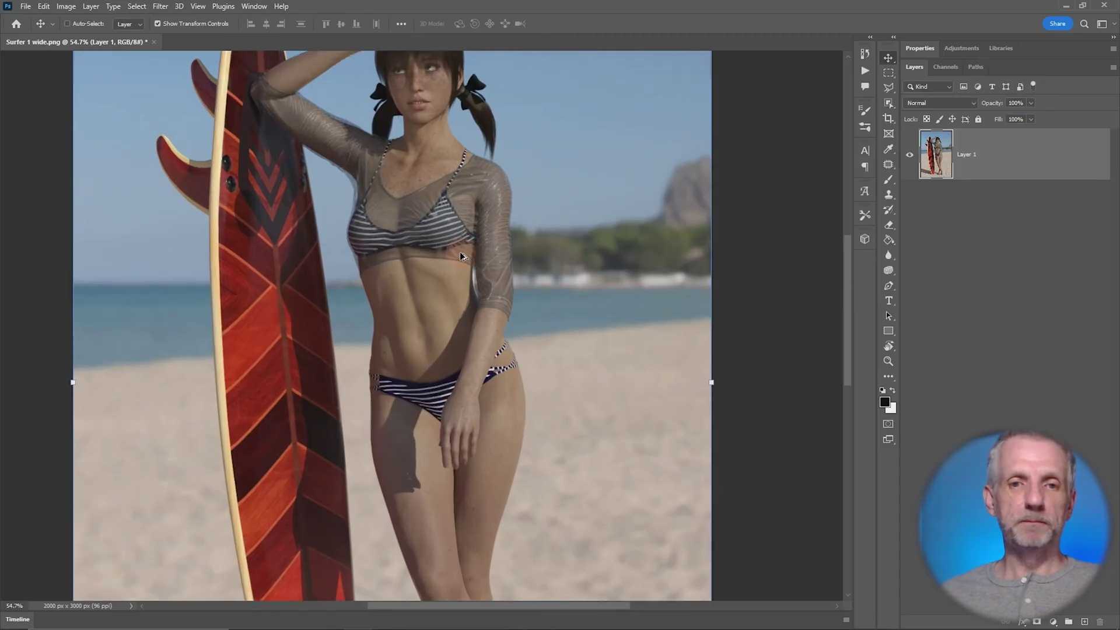
scroll(459, 256, up, 1)
drag(443, 230, 487, 397)
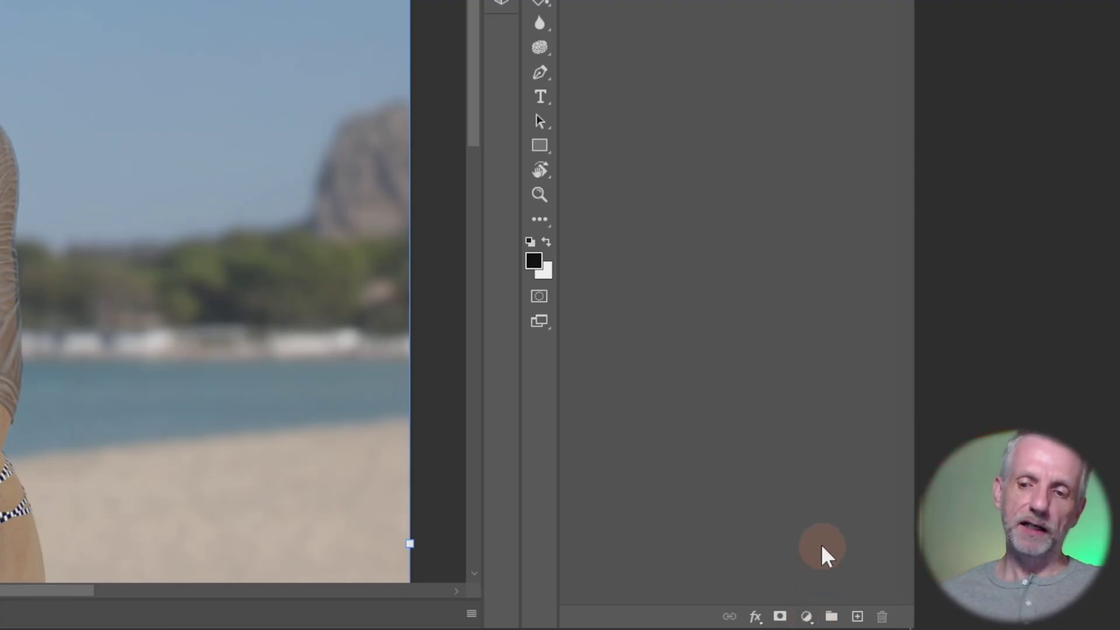
click(807, 616)
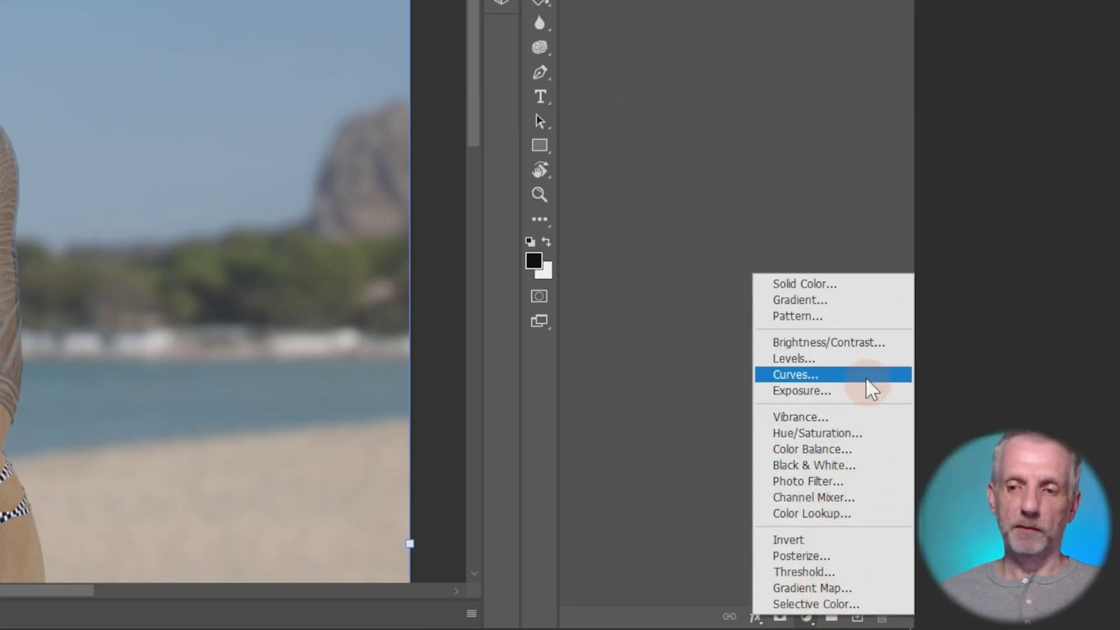
click(861, 416)
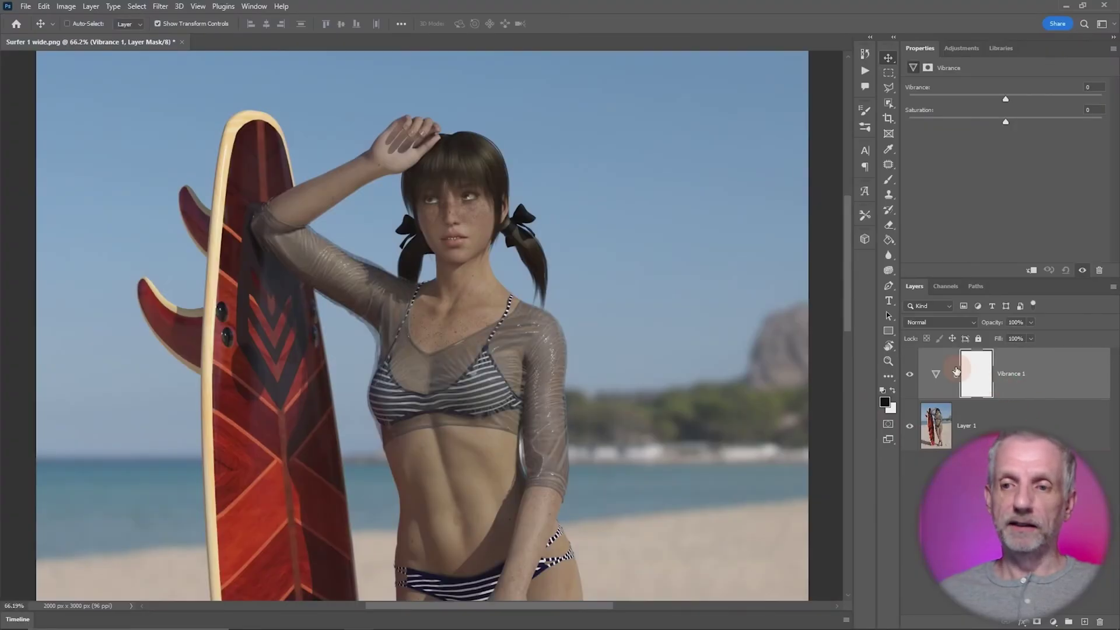
Shrink the adjustment properties area to give the layer list more height
click(936, 385)
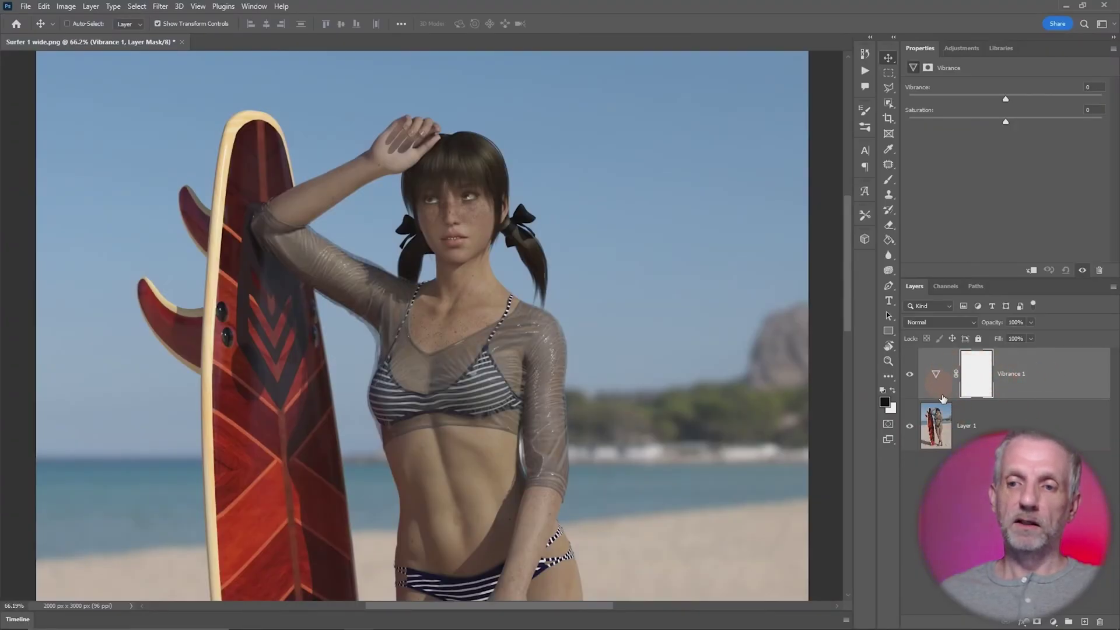
click(961, 363)
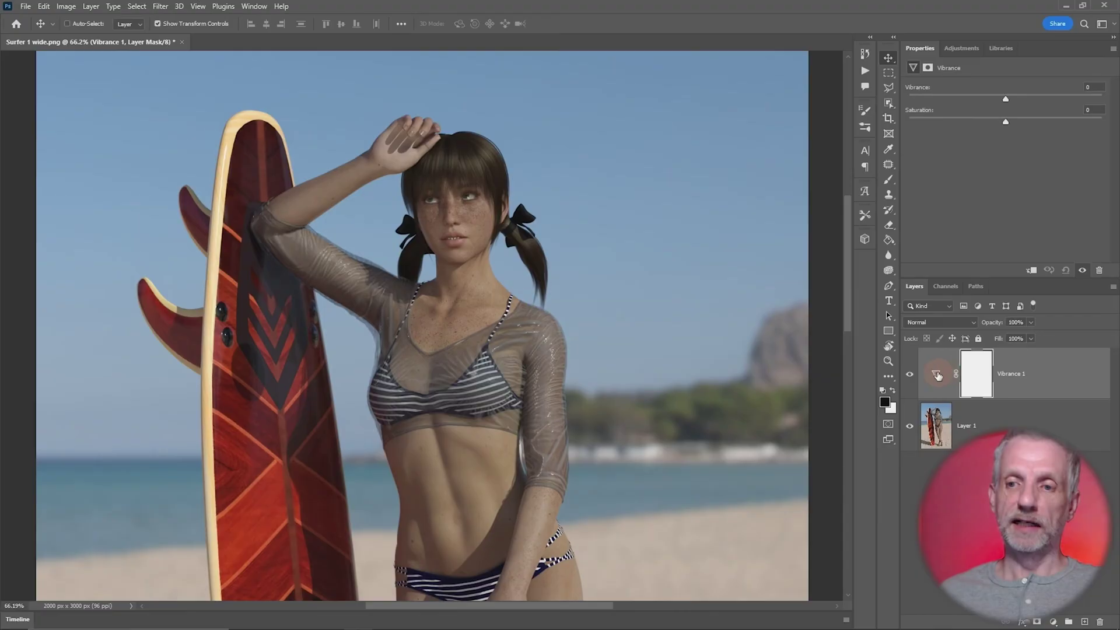
click(978, 379)
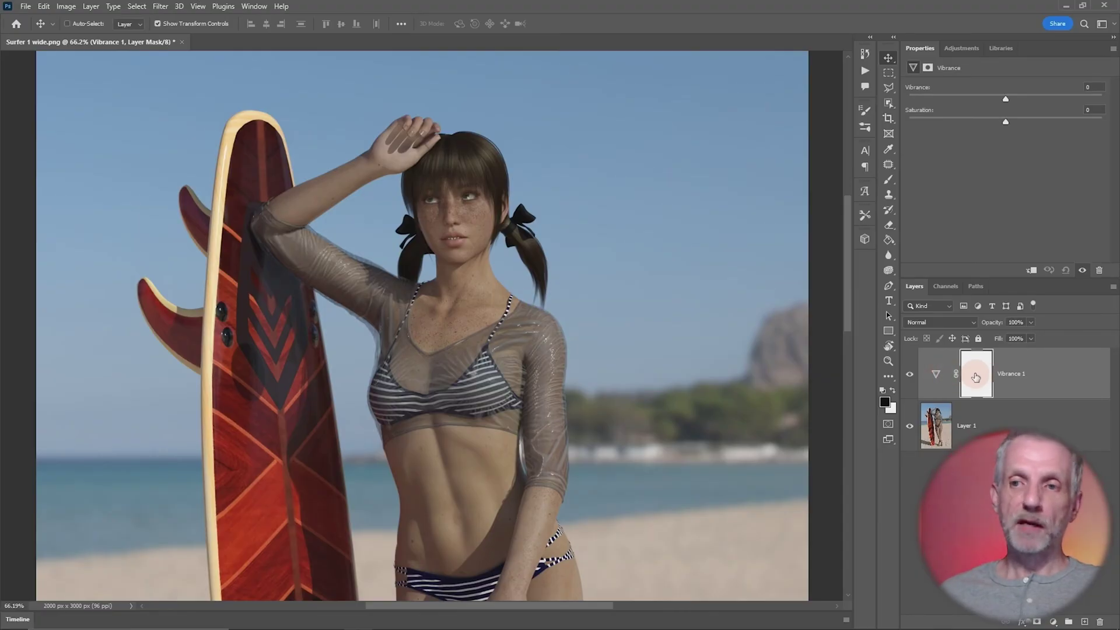
click(982, 236)
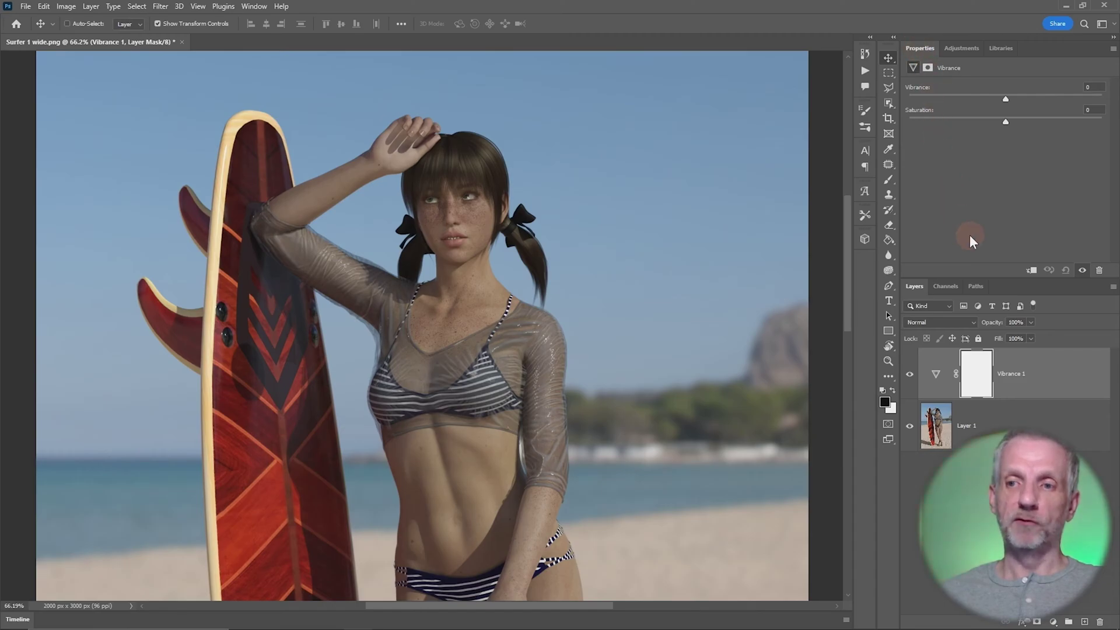
drag(971, 273, 969, 209)
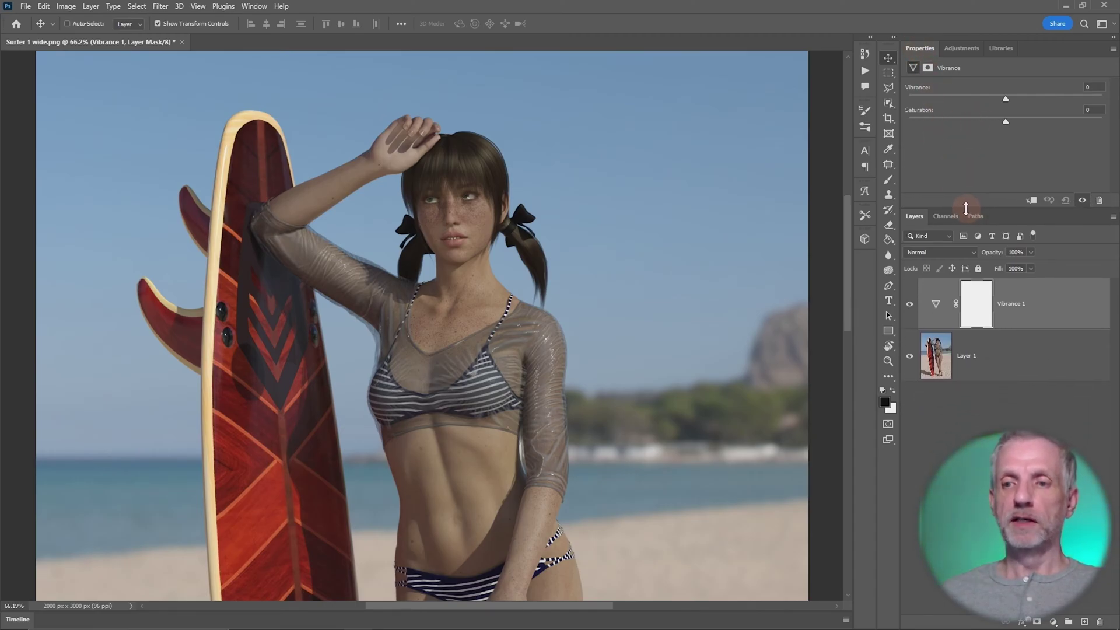
View the render layer's properties and return to the Vibrance adjustment layer's settings
click(1000, 350)
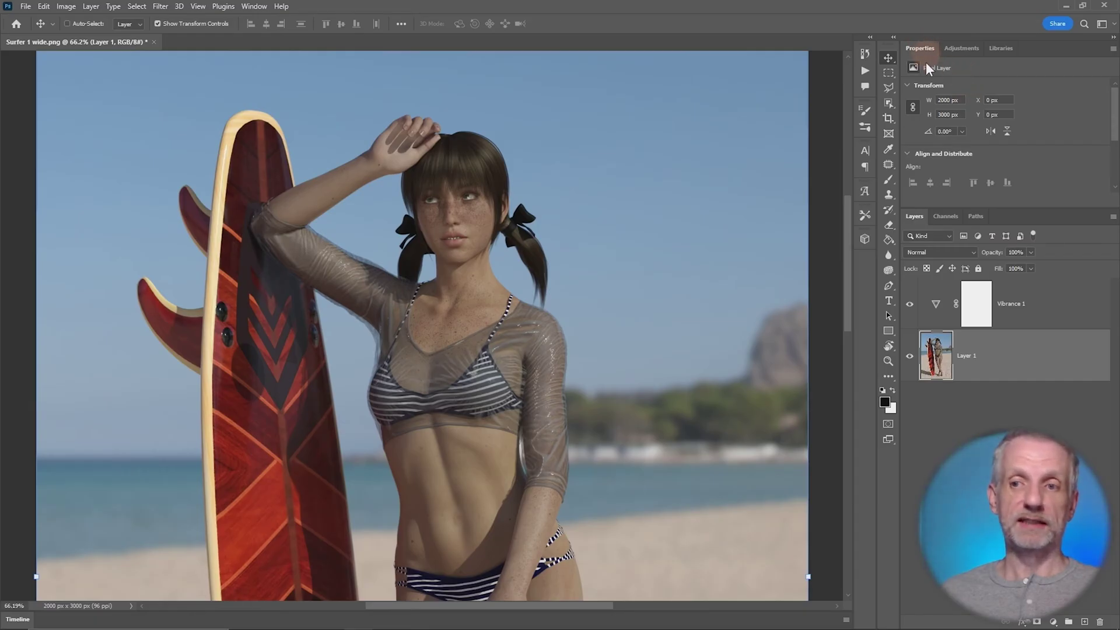
click(1026, 312)
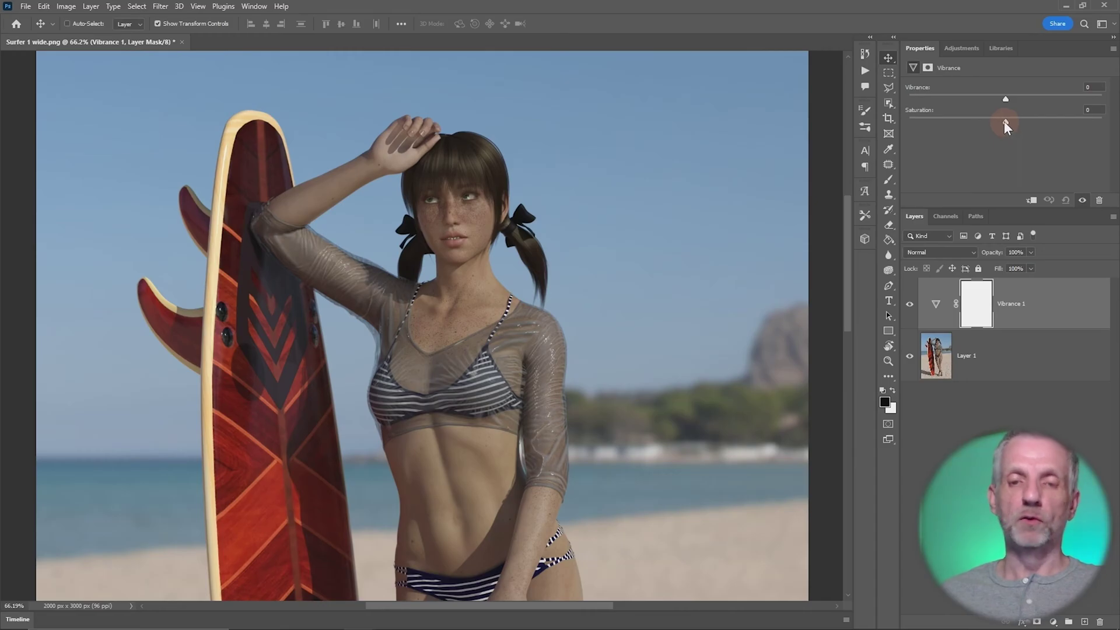
Try a strong saturation of +81 on the Vibrance layer and reduce it to +30
click(938, 136)
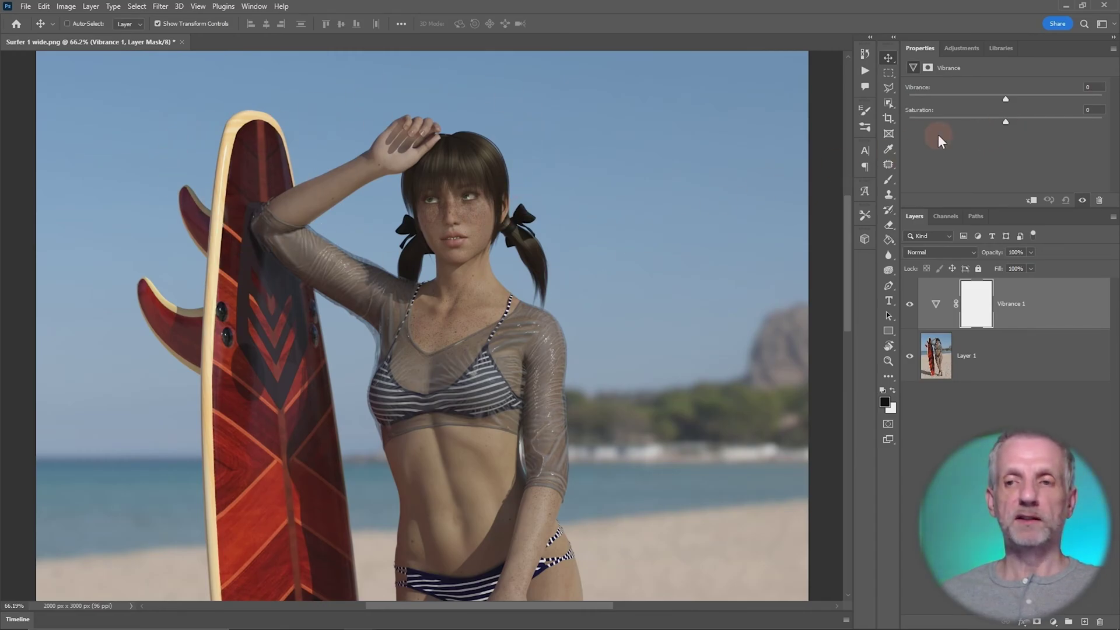
drag(1024, 129, 1083, 121)
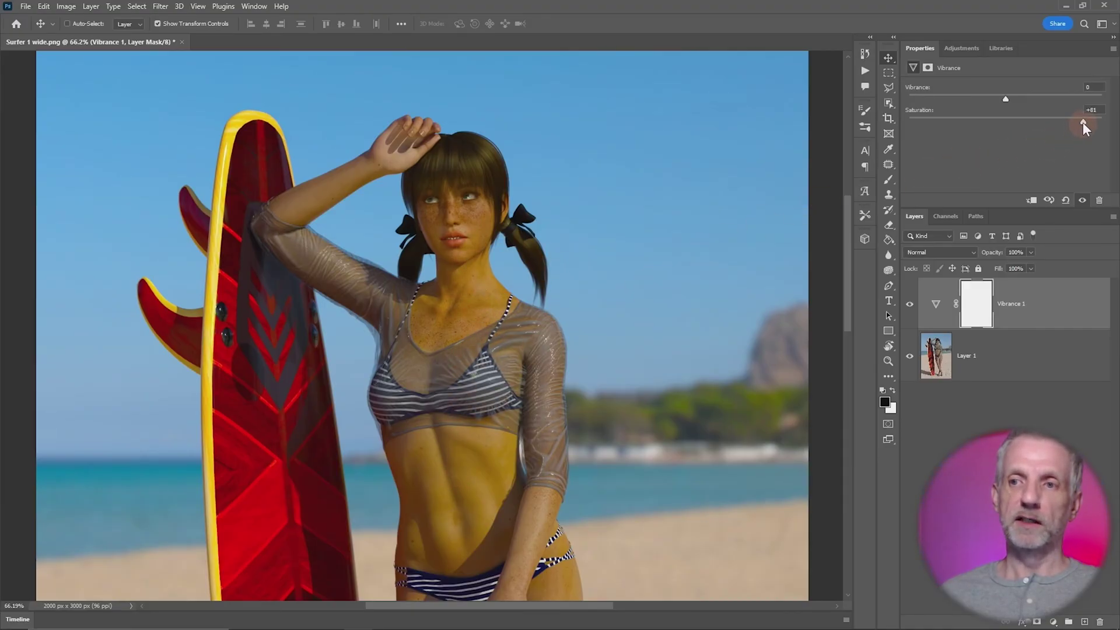
drag(1079, 123, 1035, 135)
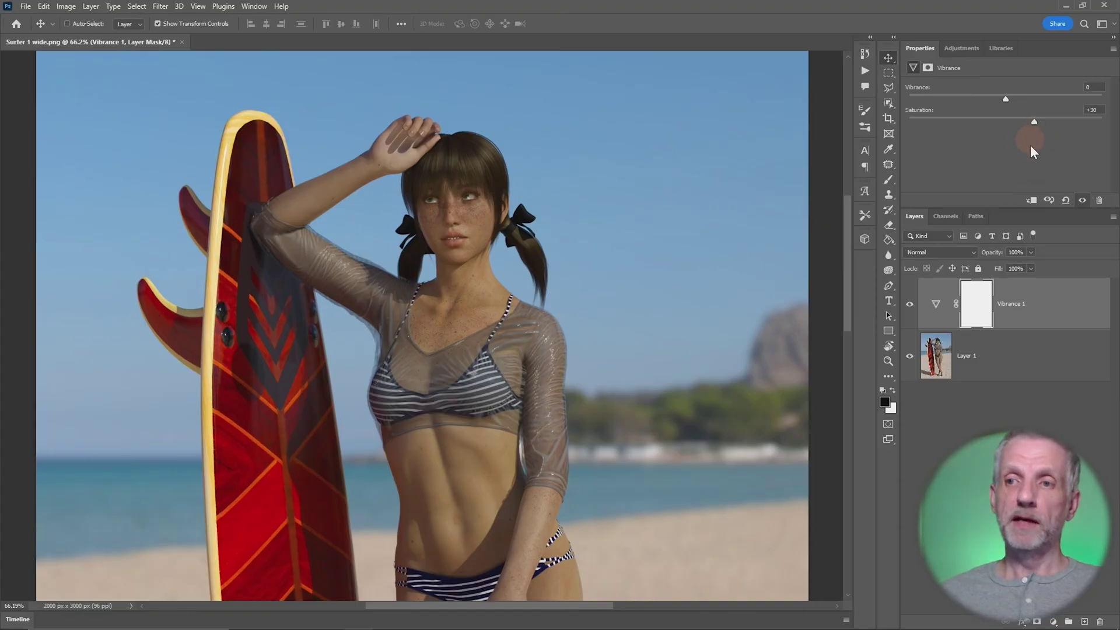
Compare the render with and without the saturation boost by toggling the Vibrance layer's visibility, leaving it shown
click(909, 307)
click(909, 307)
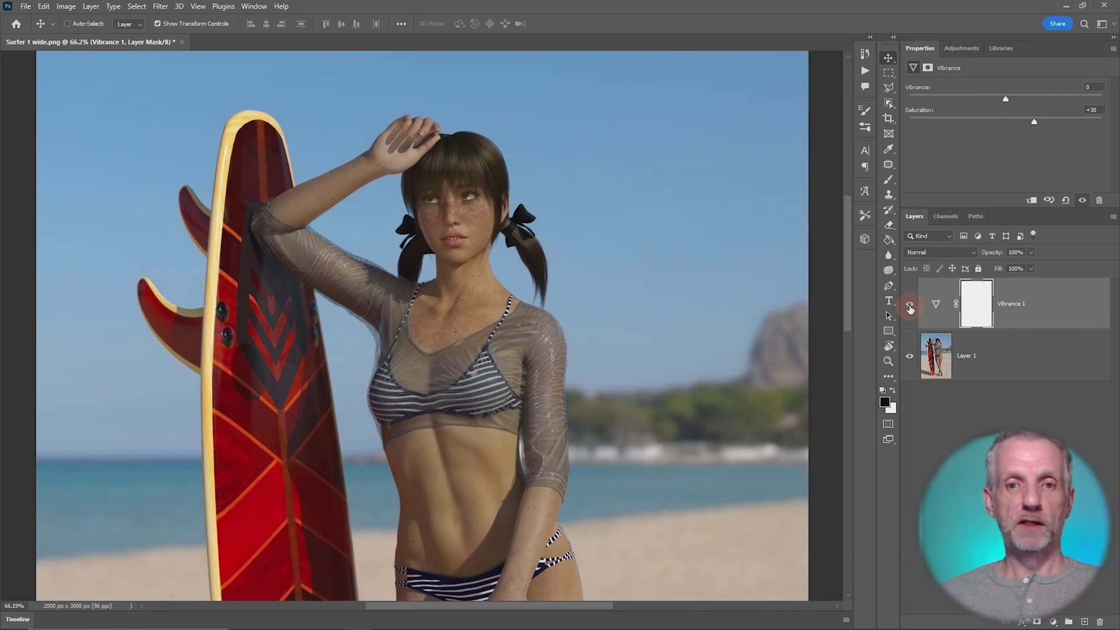
click(909, 308)
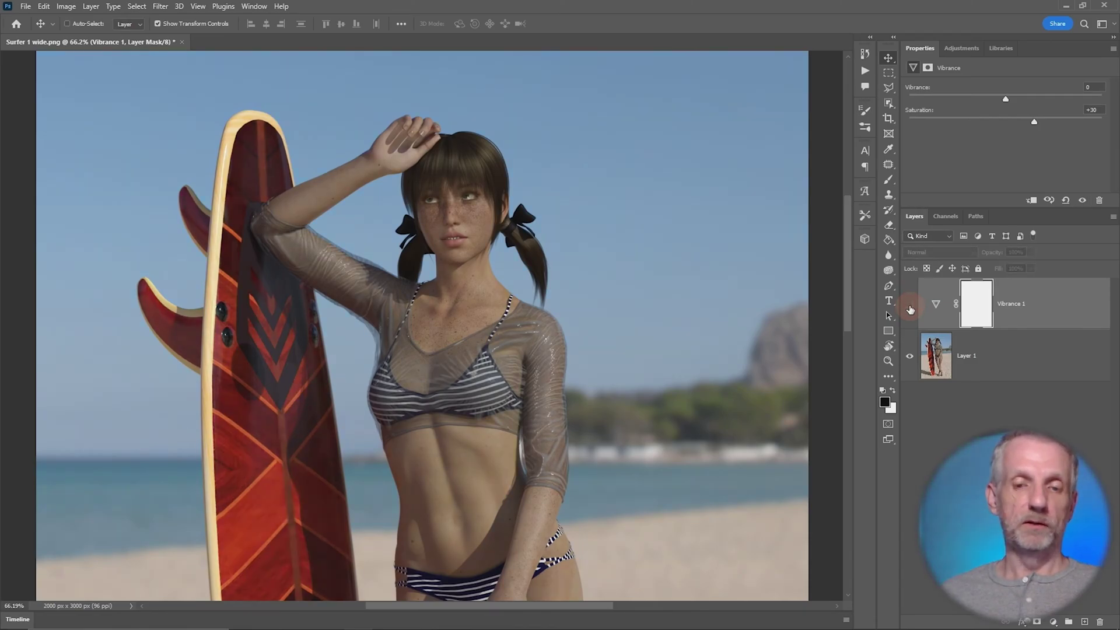
click(910, 307)
click(910, 307)
click(909, 308)
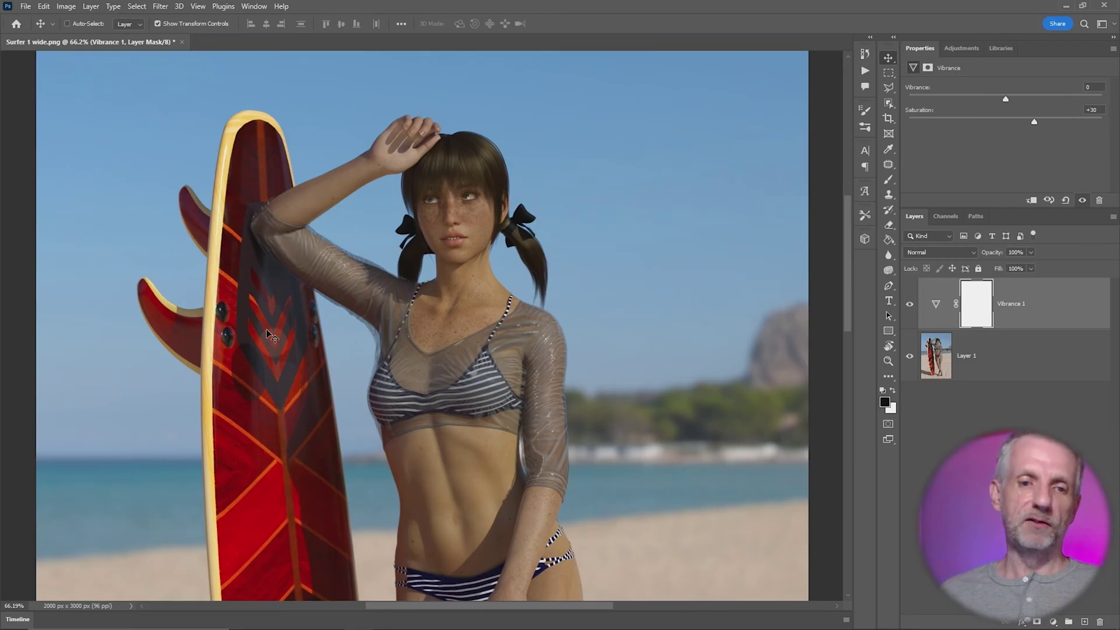
click(910, 307)
click(910, 309)
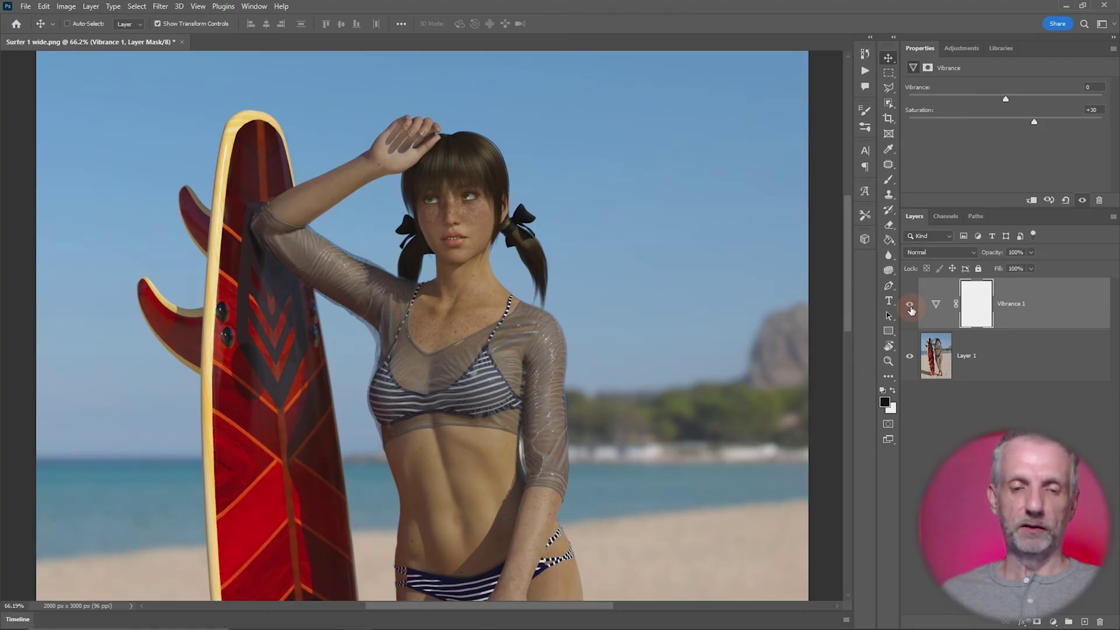
click(911, 309)
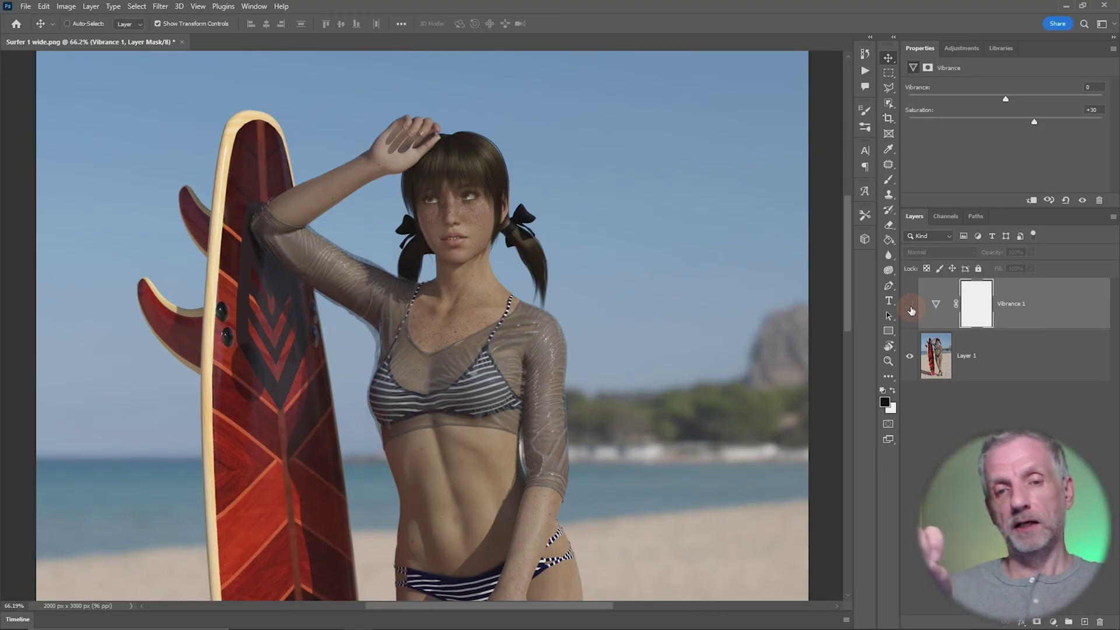
click(909, 304)
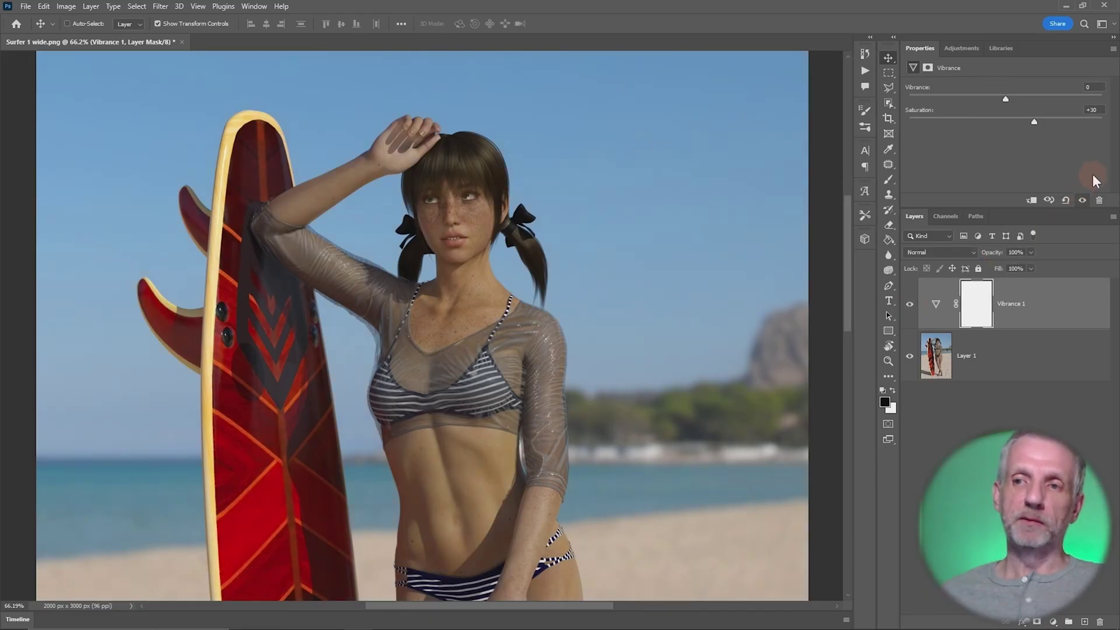
Reset the Vibrance layer's saturation to 0 and raise its vibrance to +79
click(1105, 111)
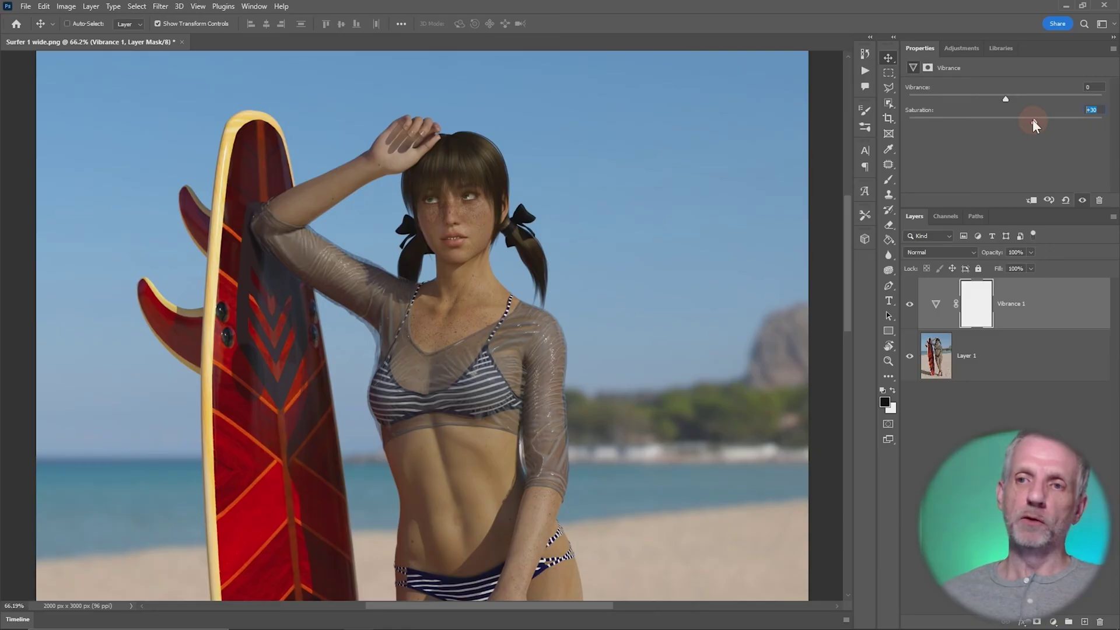
text(0)
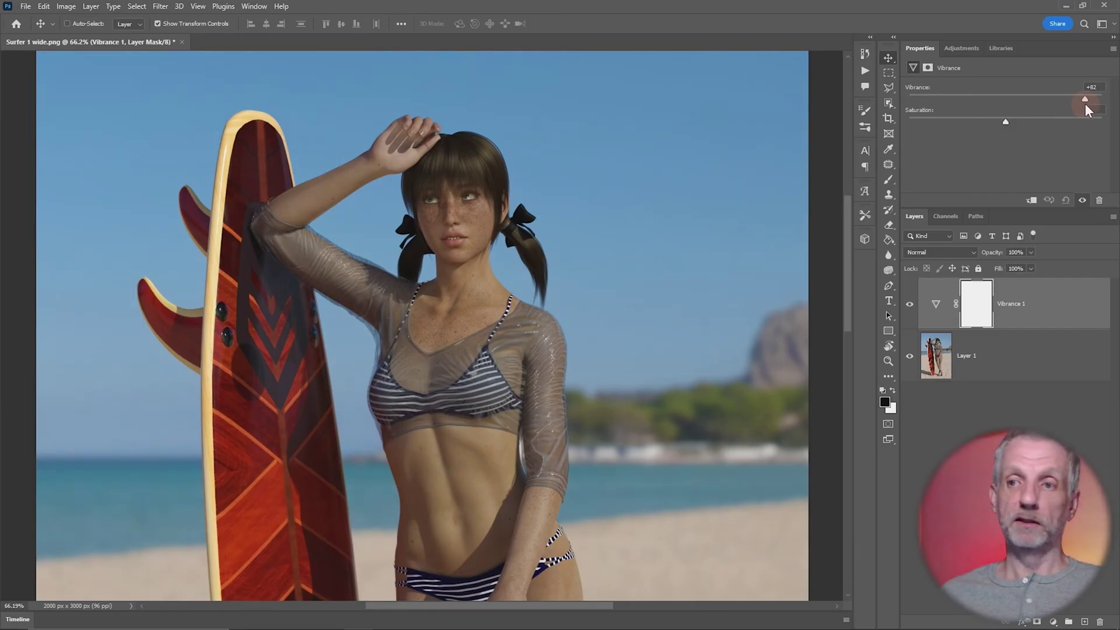
drag(1086, 103, 1082, 104)
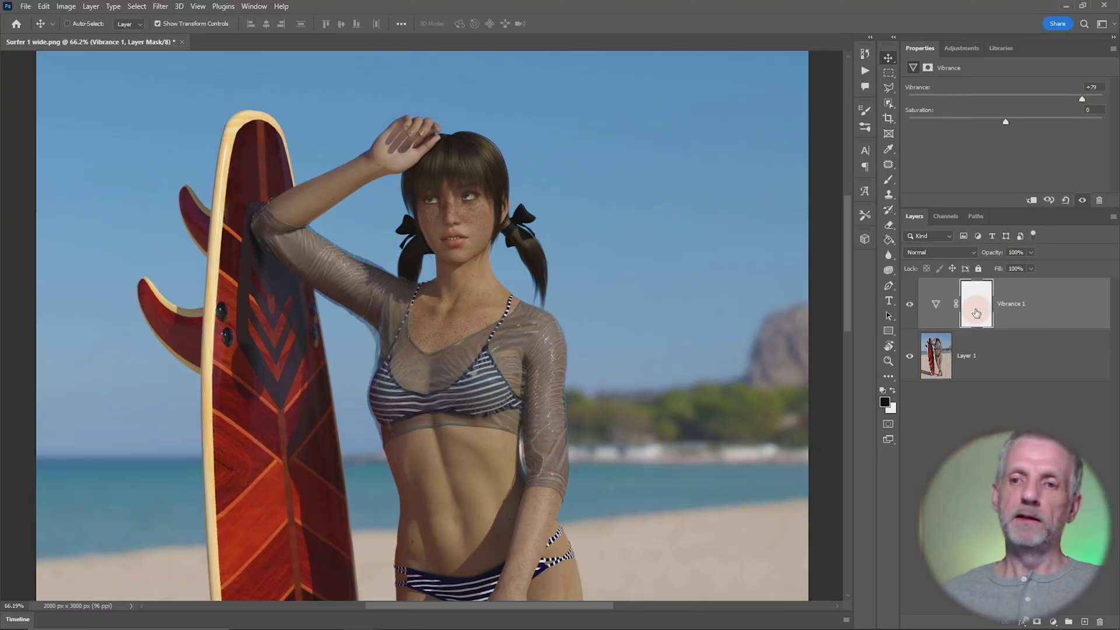
Compare the upper body, surfboard and background with and without the vibrance boost by toggling the adjustment layer's visibility
click(911, 304)
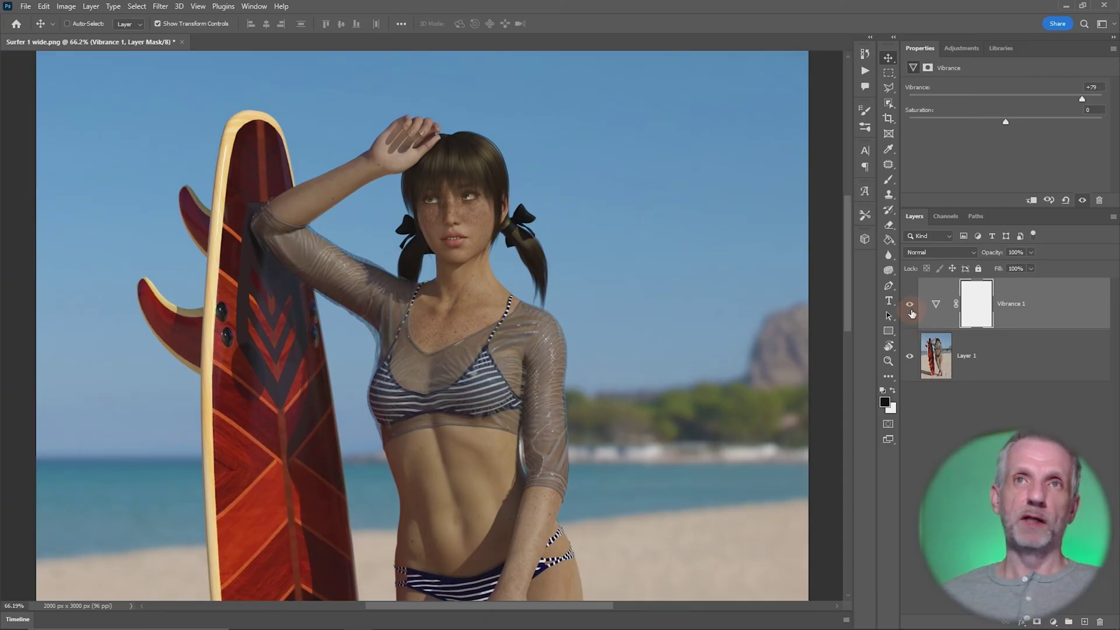
click(911, 309)
click(911, 309)
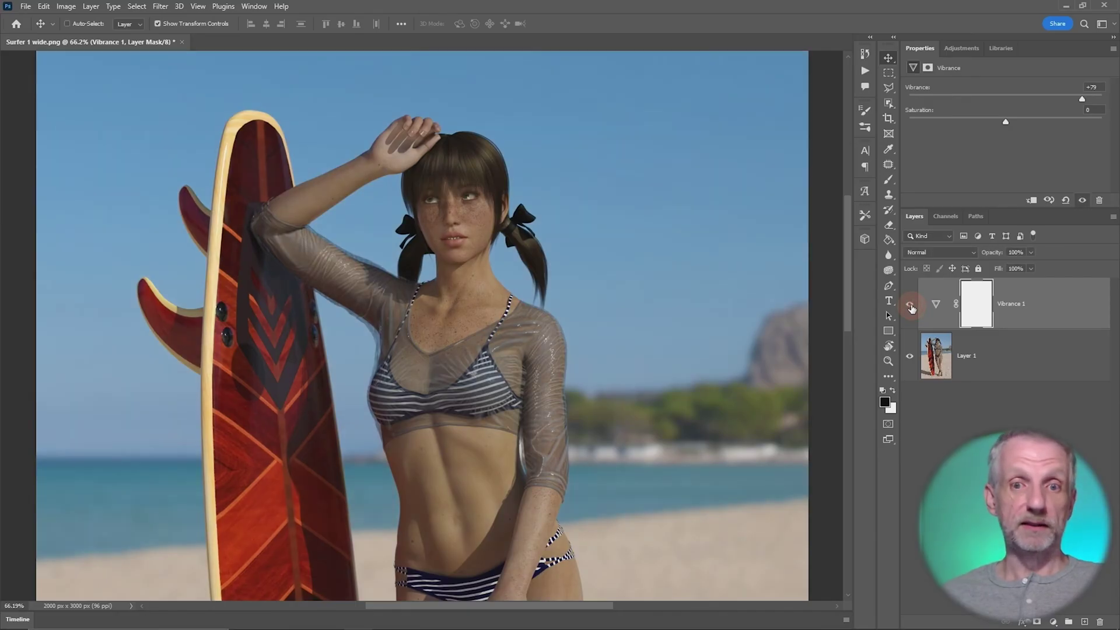
click(912, 309)
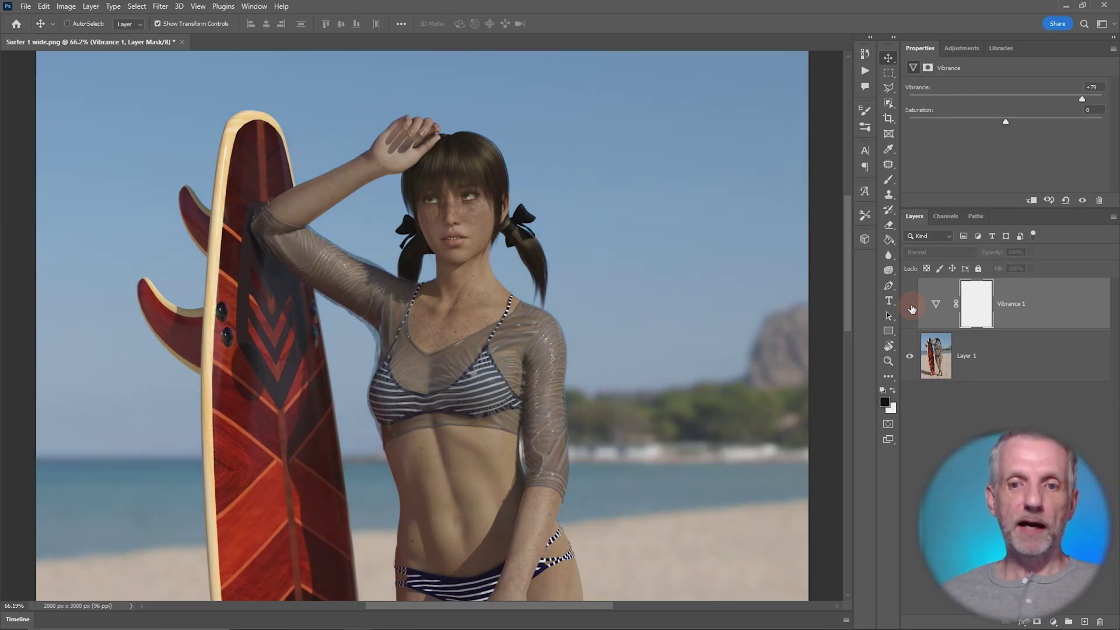
click(911, 309)
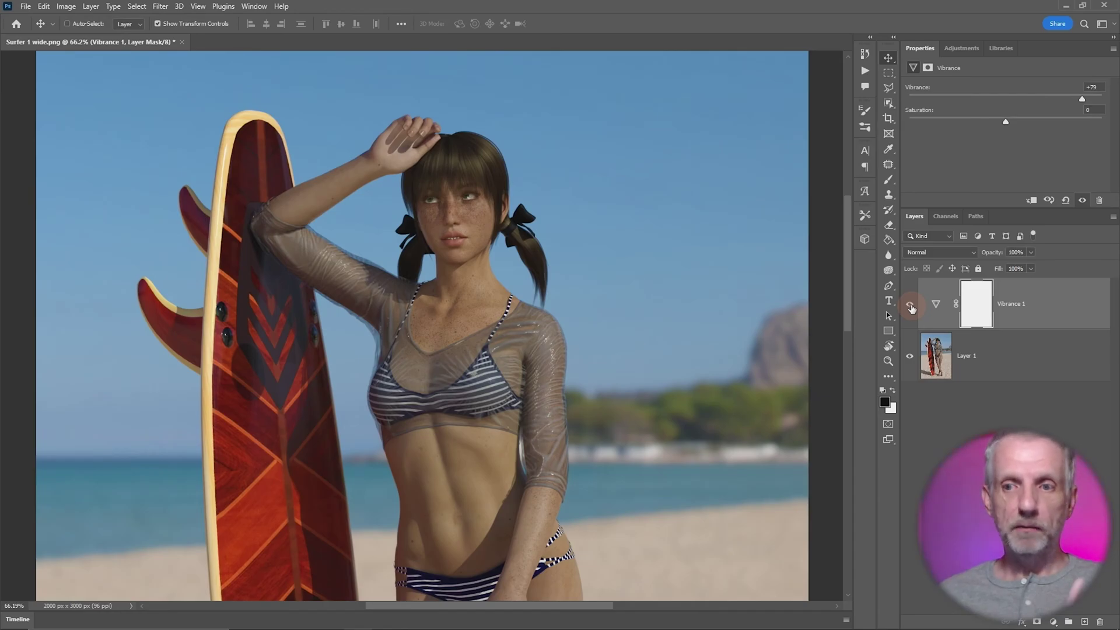
click(911, 305)
click(910, 306)
click(910, 306)
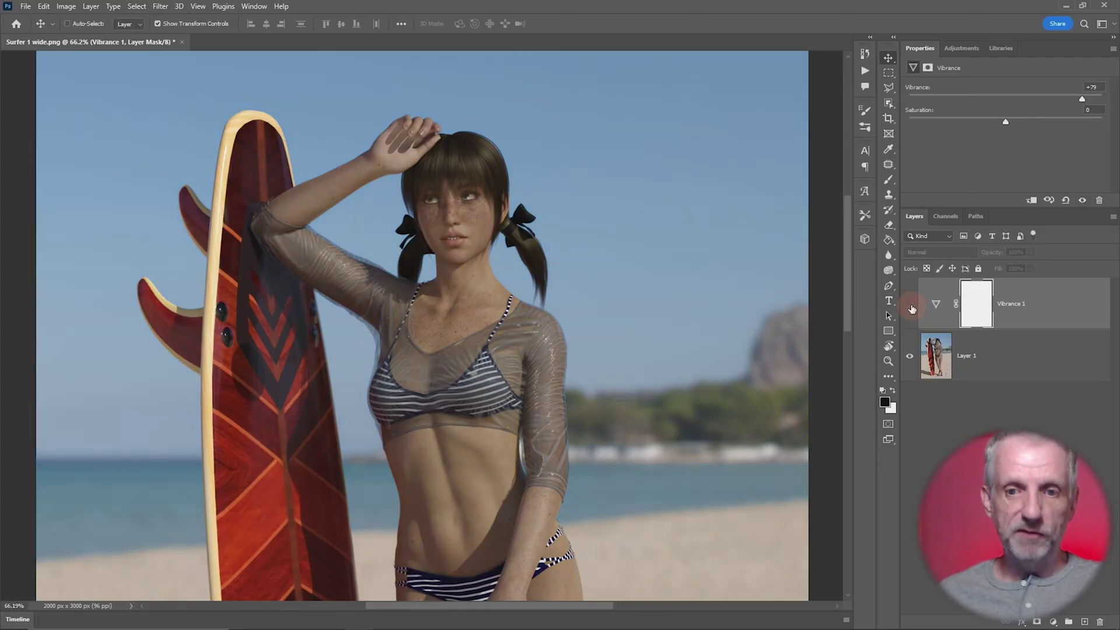
click(911, 305)
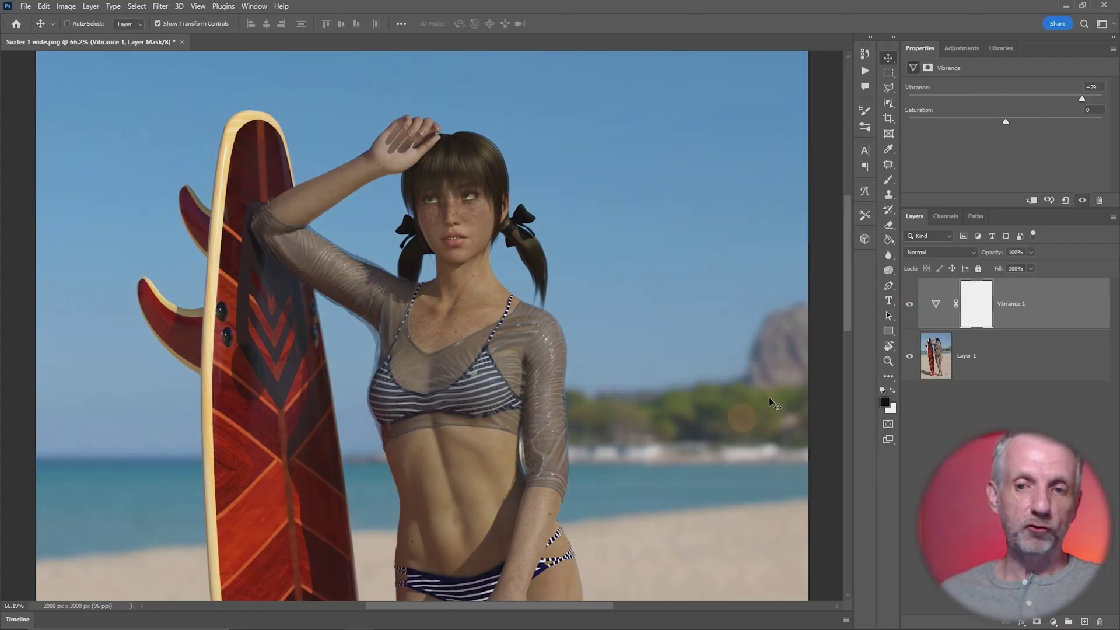
click(908, 304)
click(908, 305)
Fit the whole image in the window and compare it with the Vibrance layer hidden and shown
drag(599, 478, 575, 288)
key(ctrl+0)
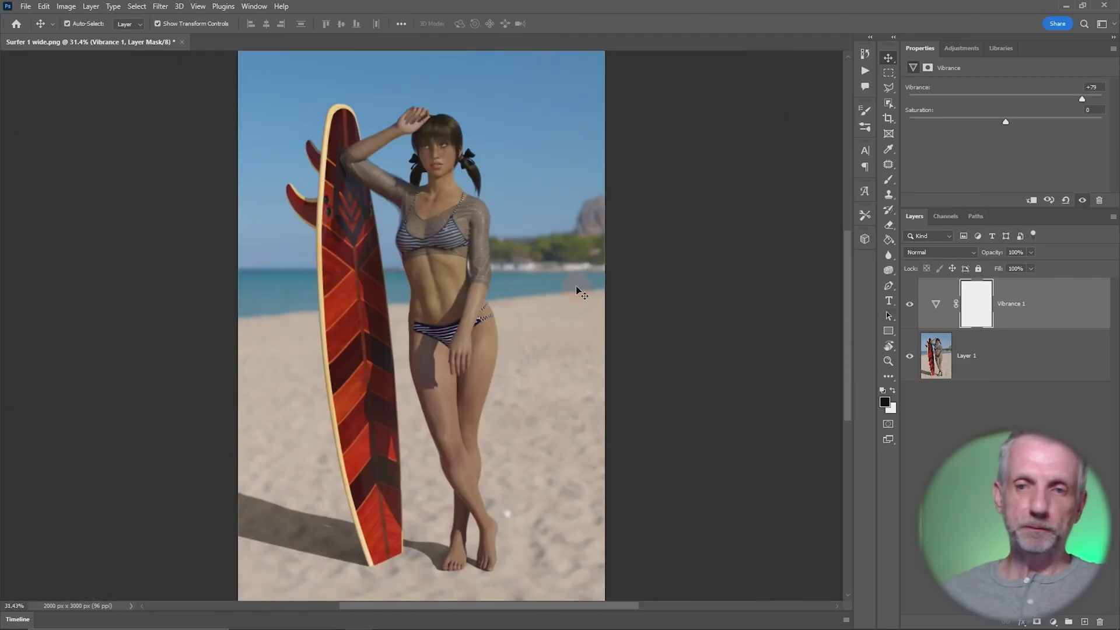
click(907, 306)
click(908, 306)
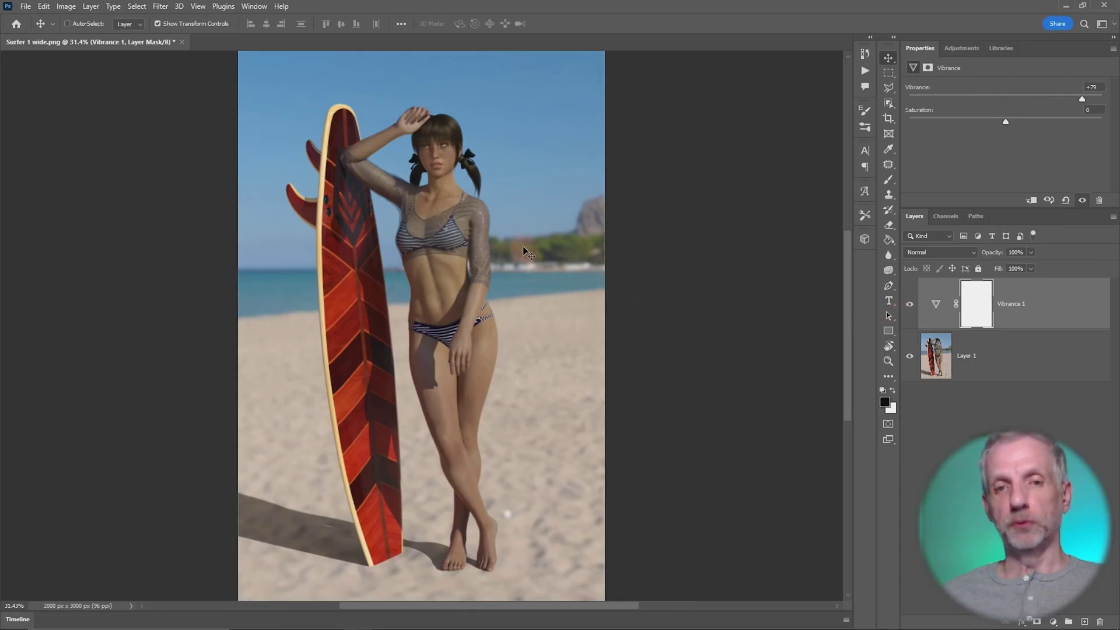
Fine-tune the Vibrance layer to a saturation of +9 and a vibrance of +74
scroll(523, 248, up, 3)
scroll(607, 325, up, 1)
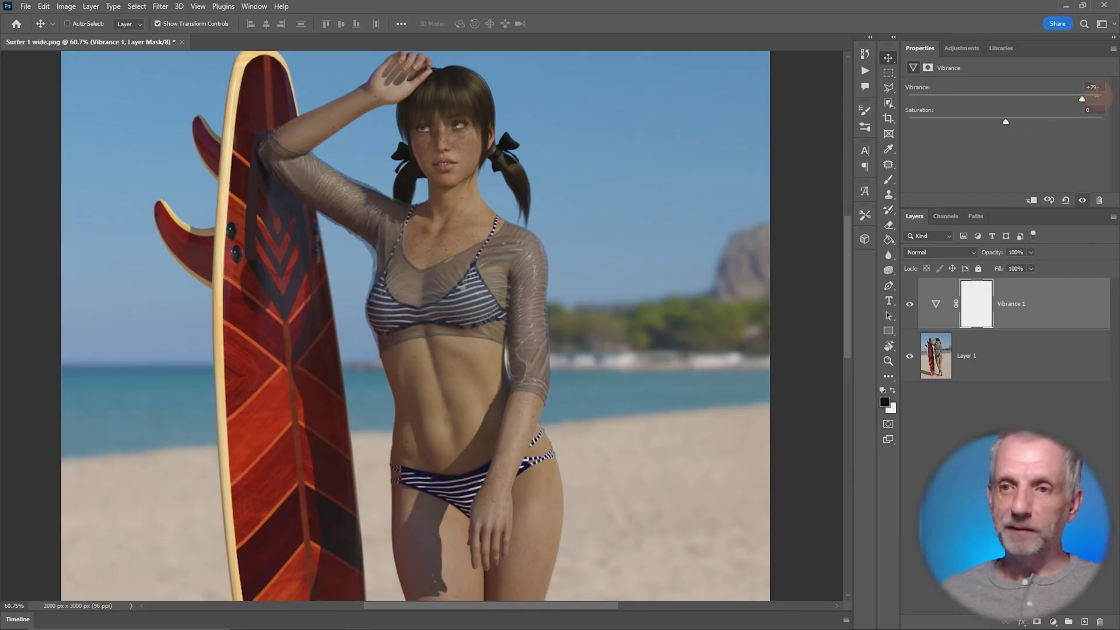
drag(1005, 122, 1014, 122)
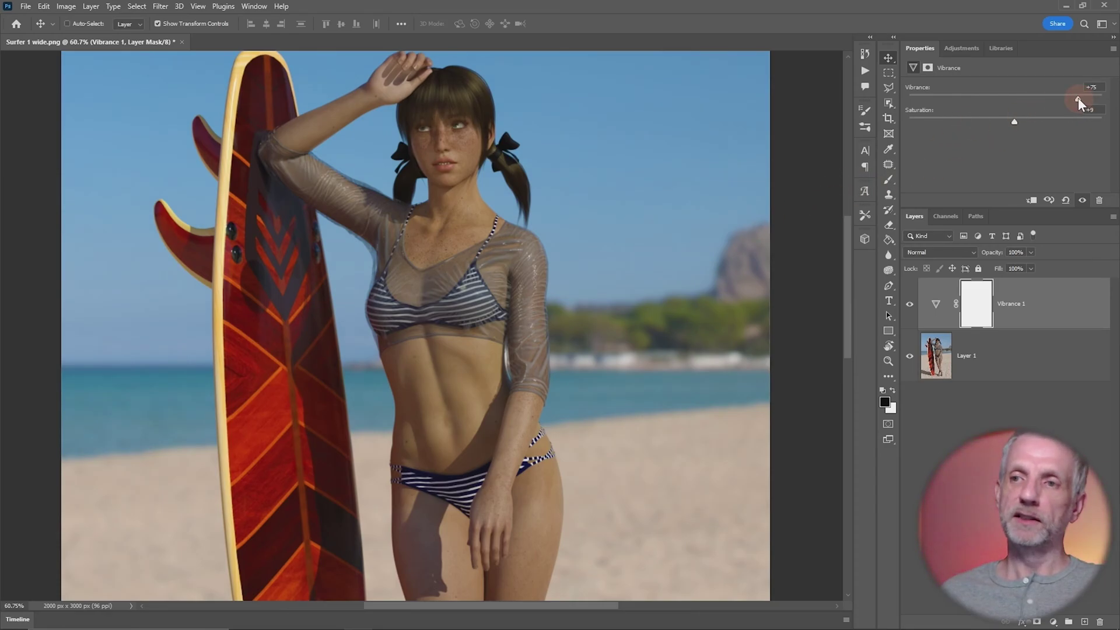
Check the combined vibrance and saturation adjustment on the full image by hiding and reshowing the adjustment layer
drag(676, 331, 663, 378)
key(ctrl)
key(ctrl+0)
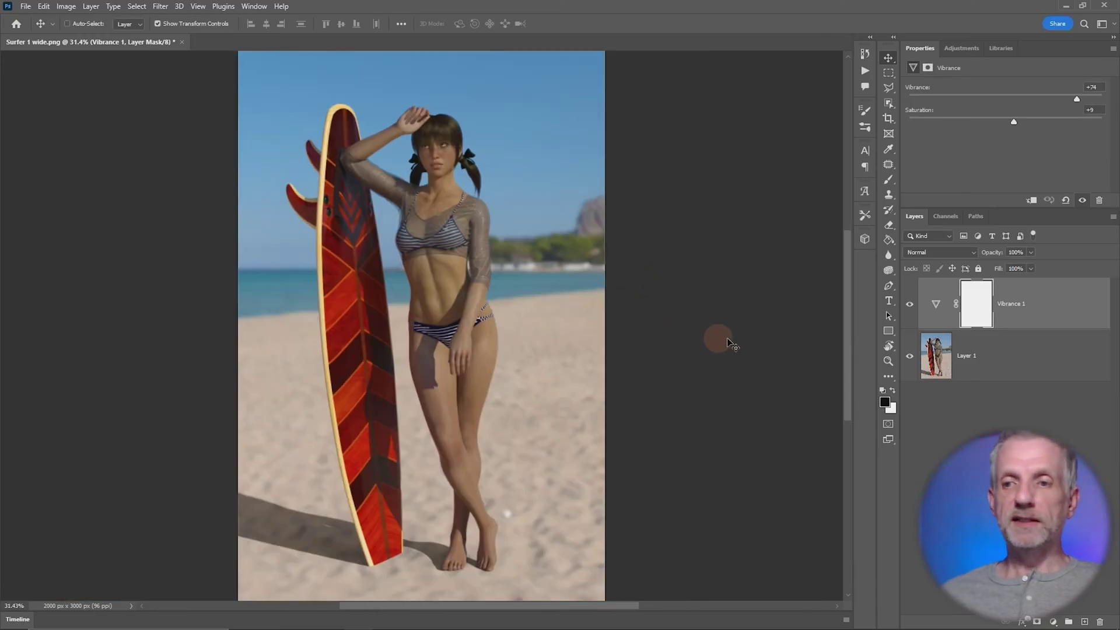
click(911, 309)
click(911, 308)
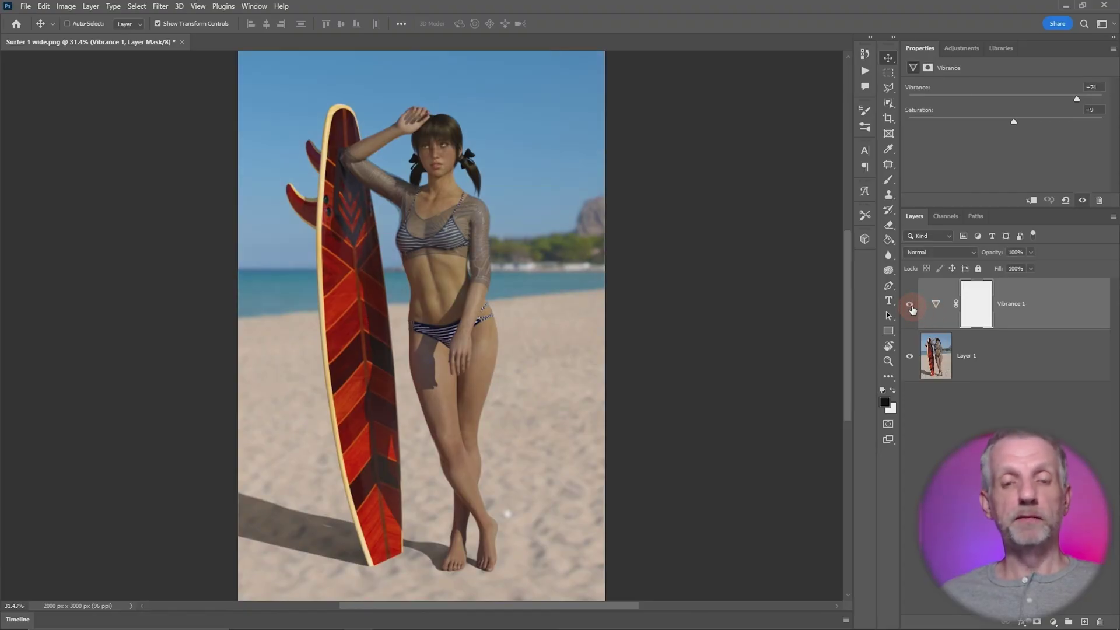
Toggle the Vibrance layer off and on once more to compare the enriched colours with the original render
click(910, 305)
click(910, 306)
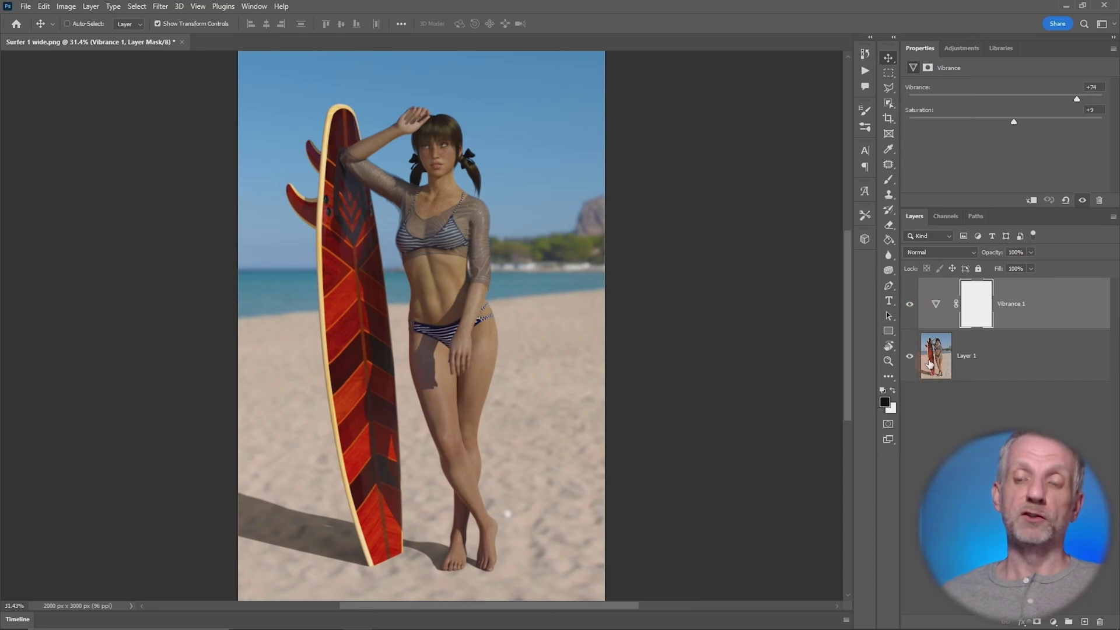
Begin saving the document as a new file and create a folder named PSD Files inside the New Project folder
click(26, 7)
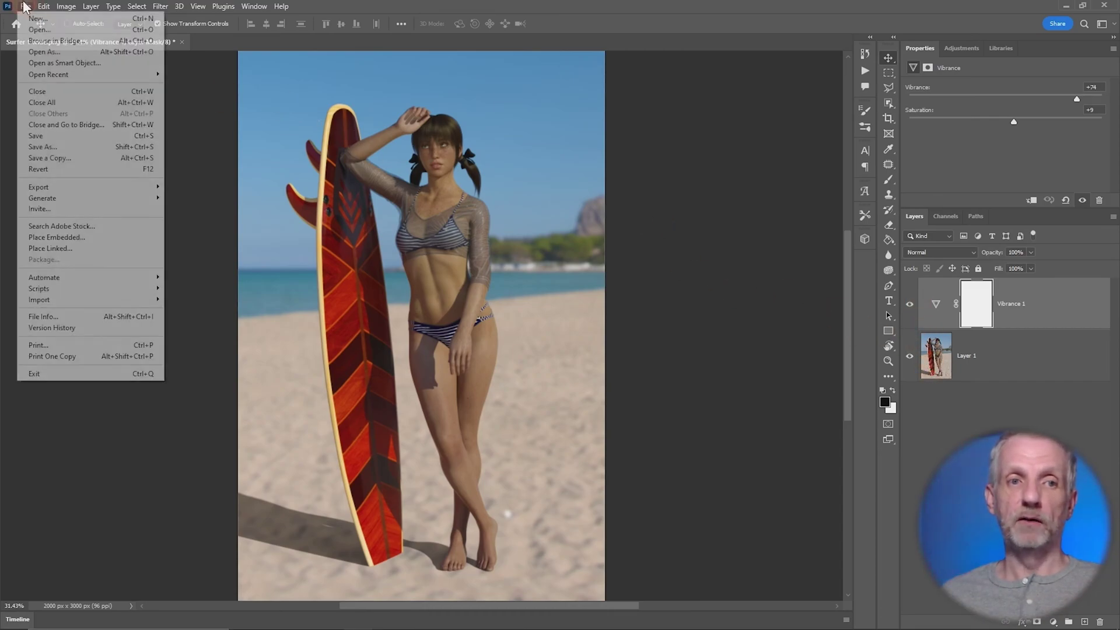
click(99, 147)
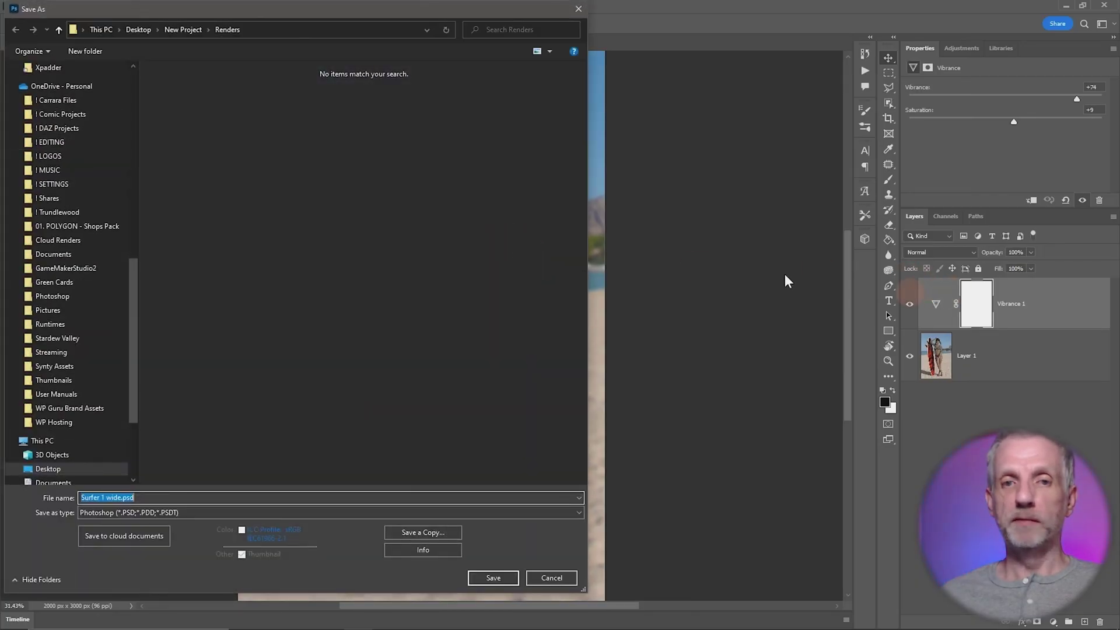
click(184, 29)
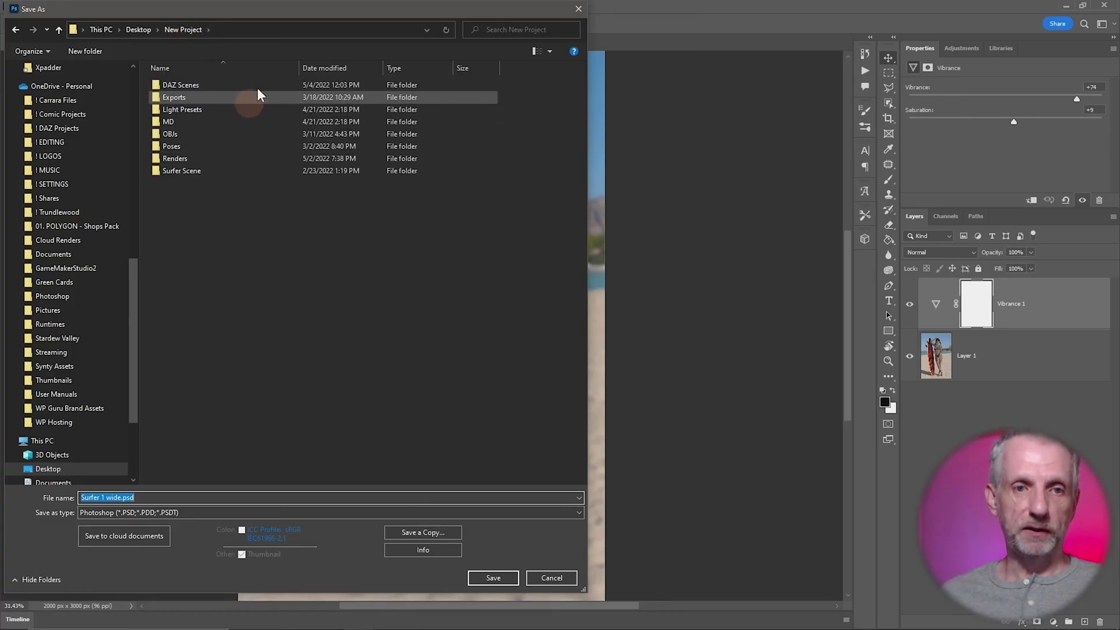
right_click(216, 233)
mouse_move(281, 407)
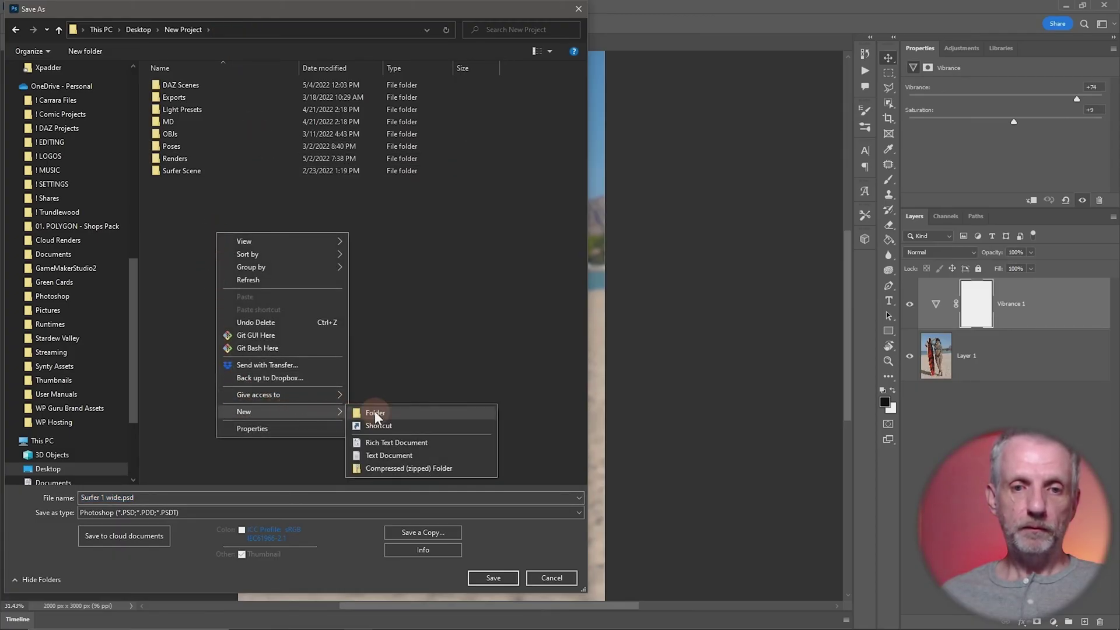
click(374, 411)
text(PSD Files)
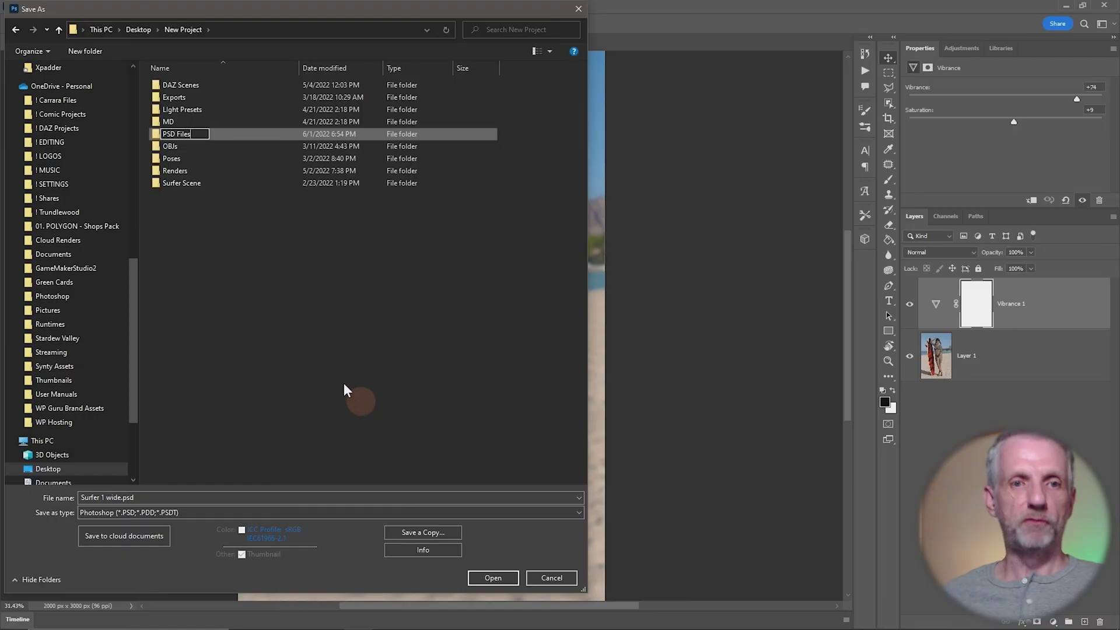
key(Return)
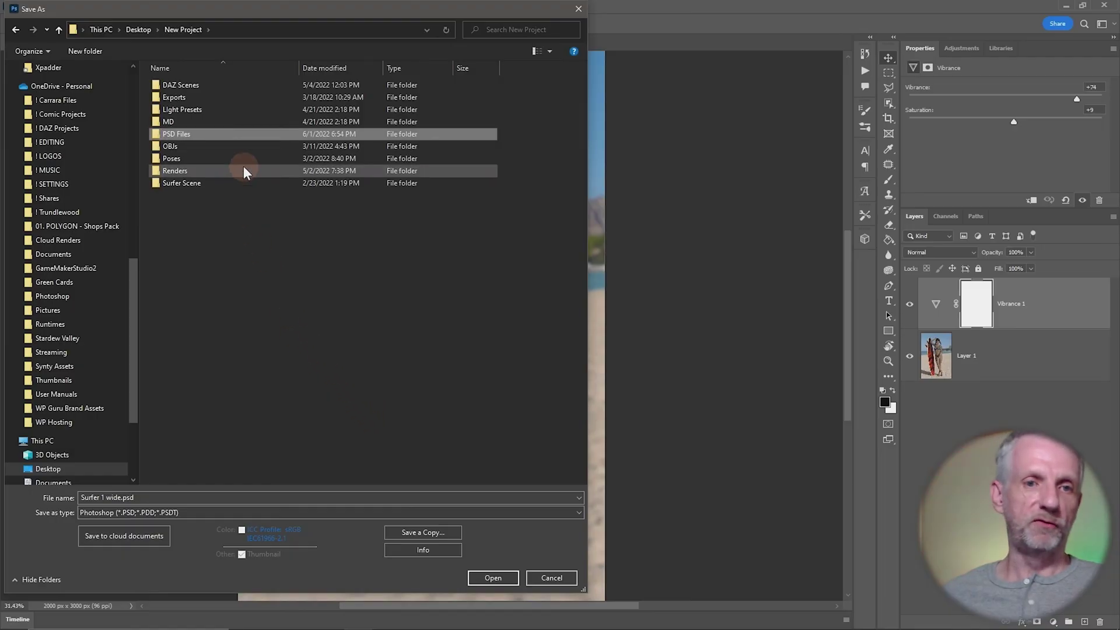
Save the layered document as Surfer 1 wide.psd in Photoshop format inside the PSD Files folder
double_click(196, 134)
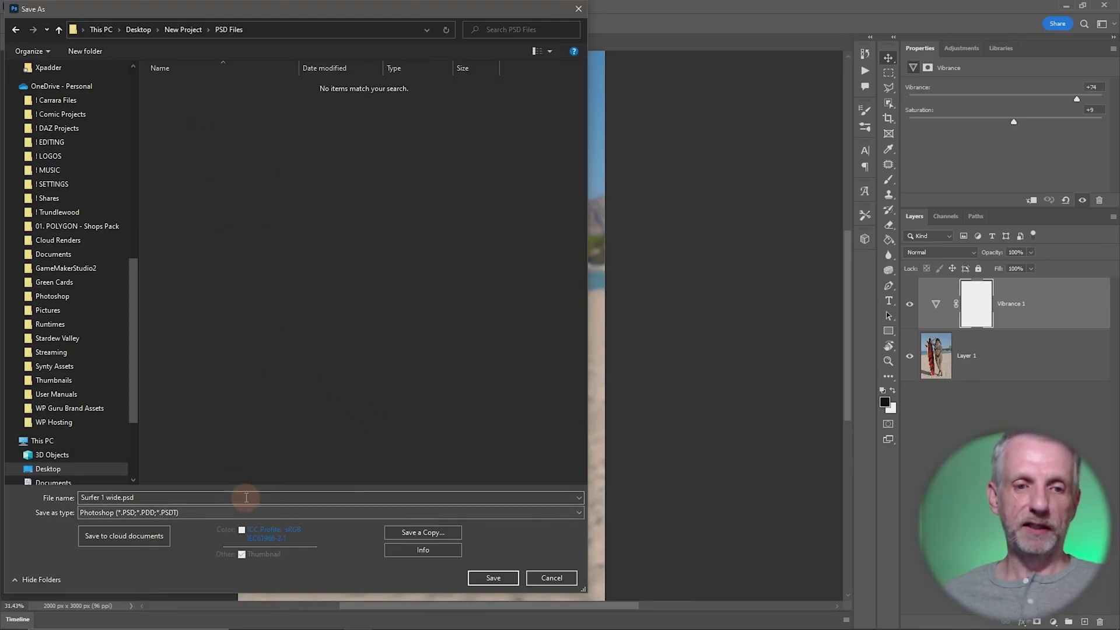
click(242, 498)
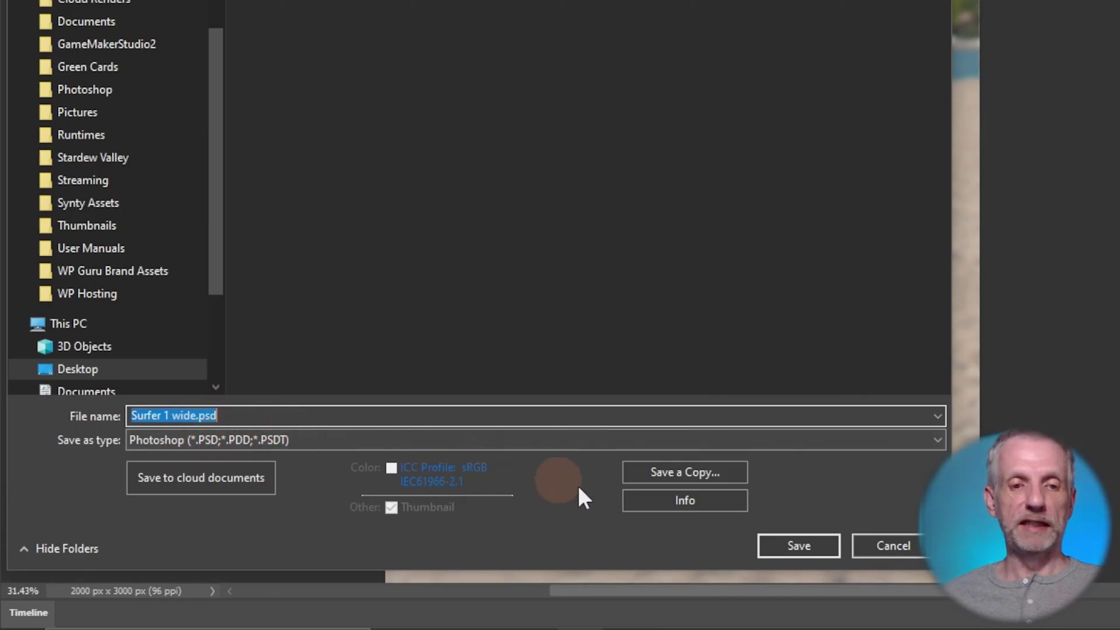
click(809, 548)
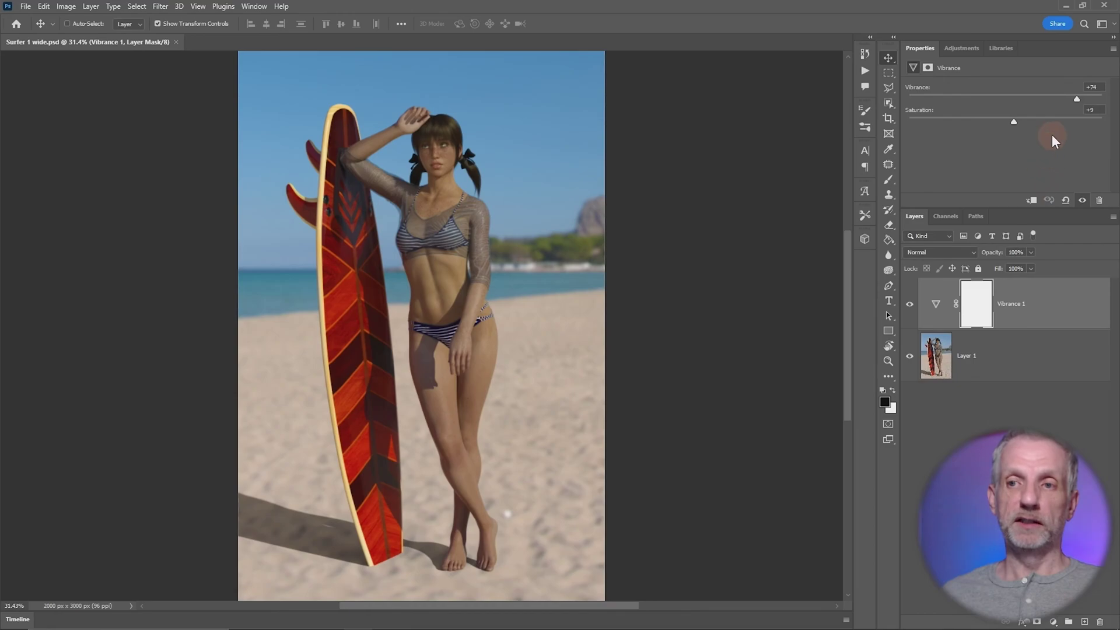
Nudge the Vibrance layer's vibrance to +73 and add a Brightness/Contrast adjustment layer directly beneath it
drag(1077, 103, 1079, 106)
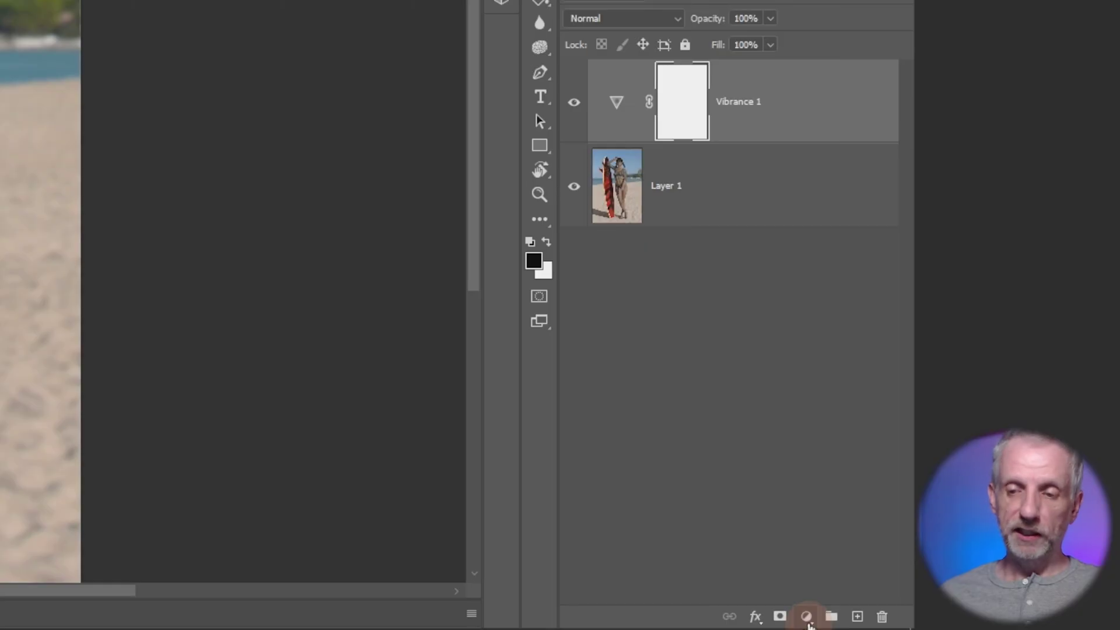
click(806, 616)
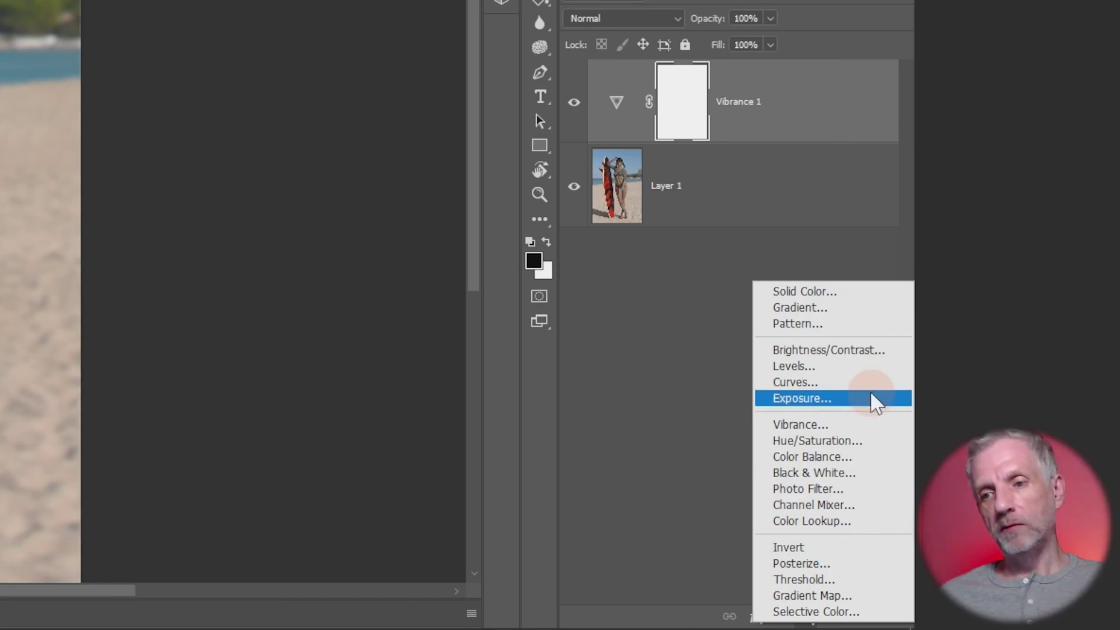
click(873, 348)
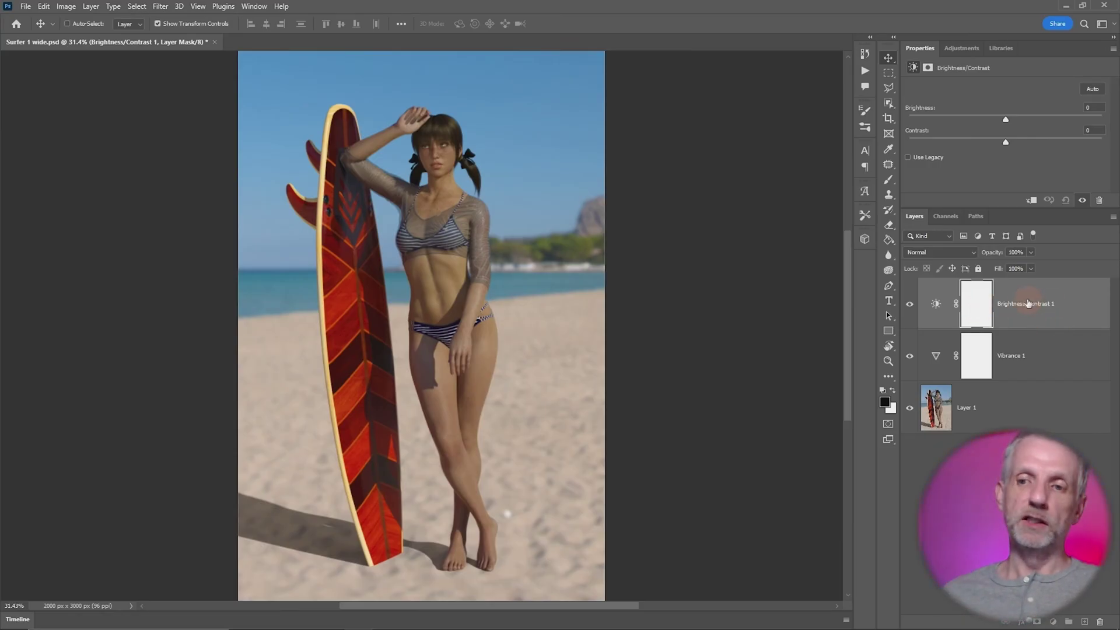
drag(1027, 303, 1032, 366)
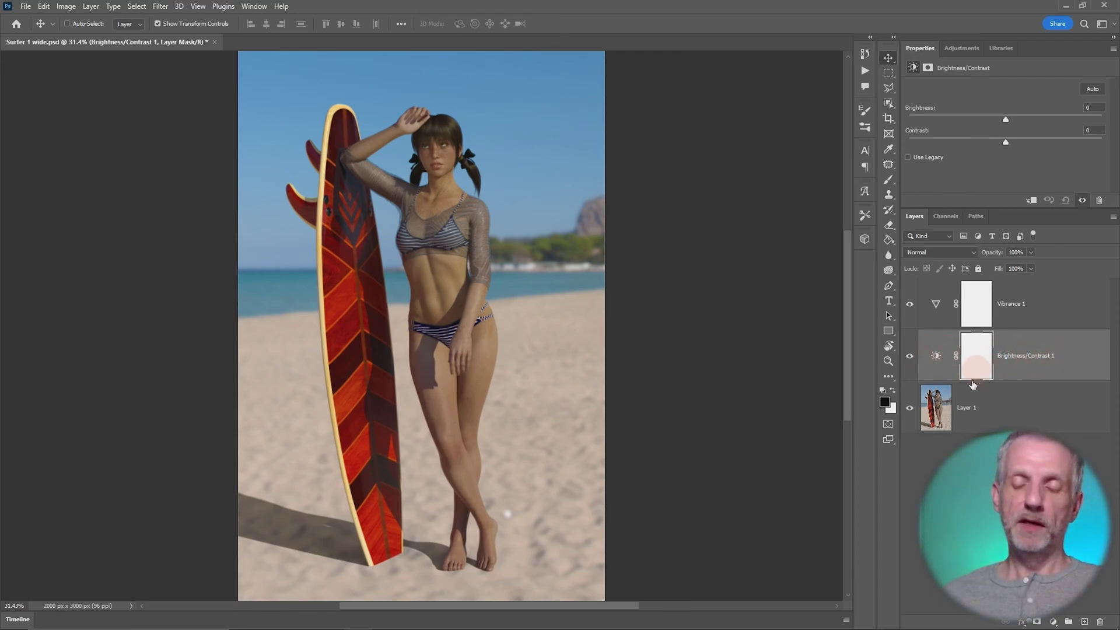
Test the stacking order by moving Layer 1 above both adjustment layers and back to the bottom of the stack
click(995, 413)
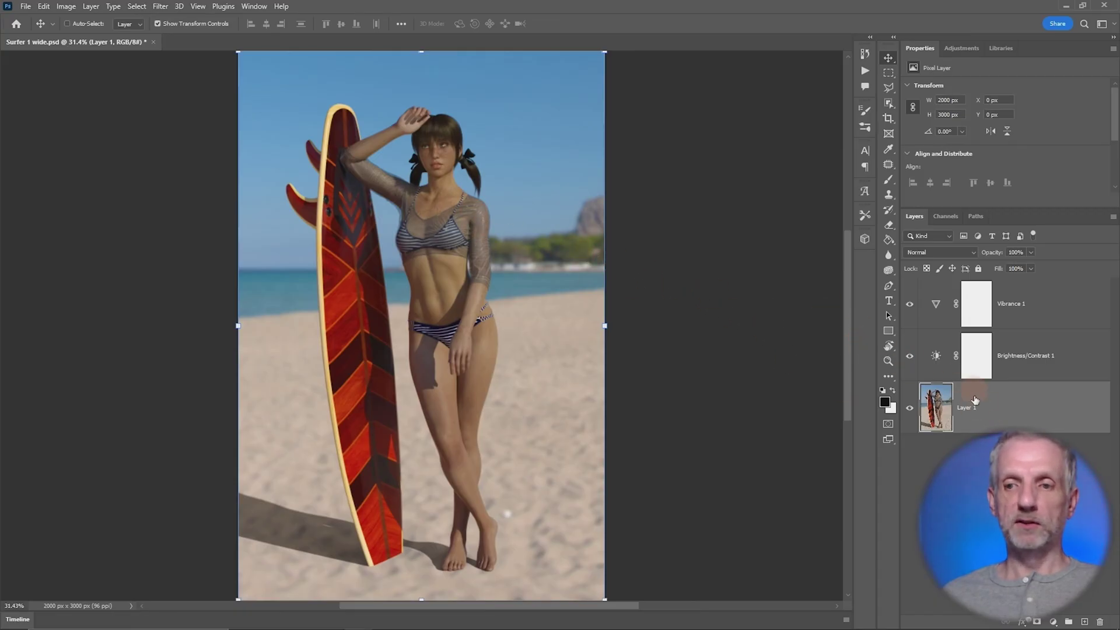
drag(987, 389, 985, 298)
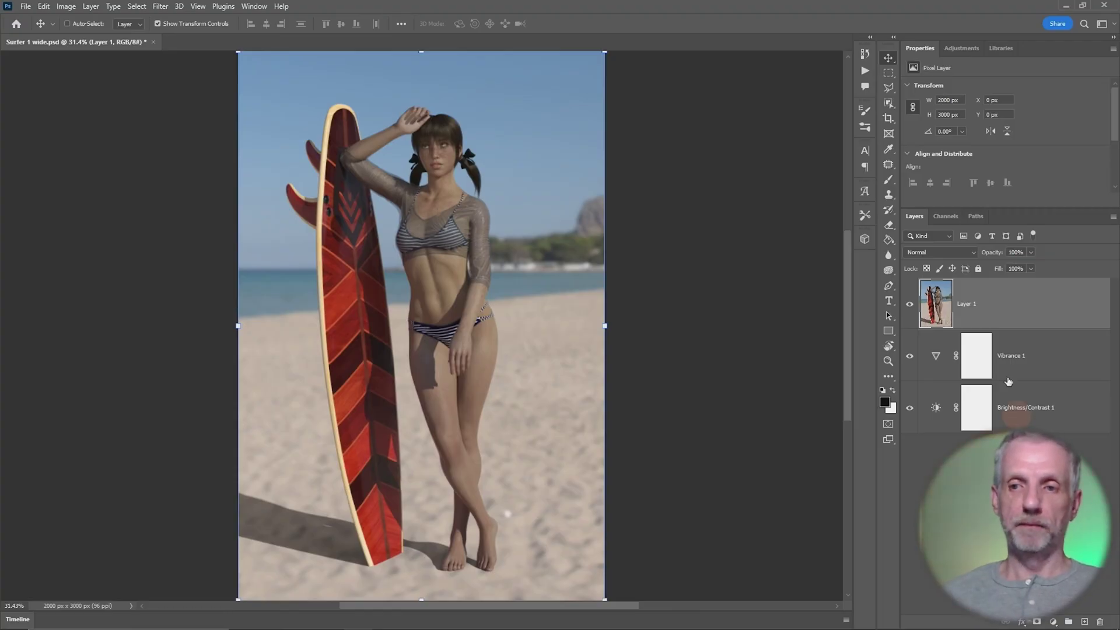
drag(939, 312, 937, 431)
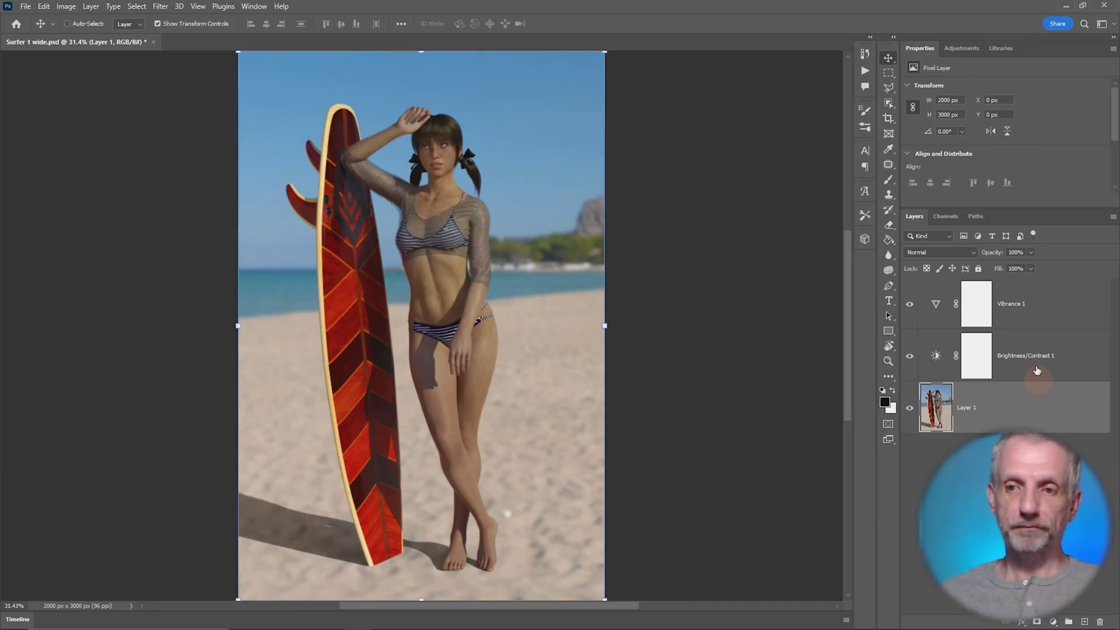
Set the Brightness/Contrast layer's contrast to 20 while judging the surfer up close, and fit the whole image in the window
click(1002, 366)
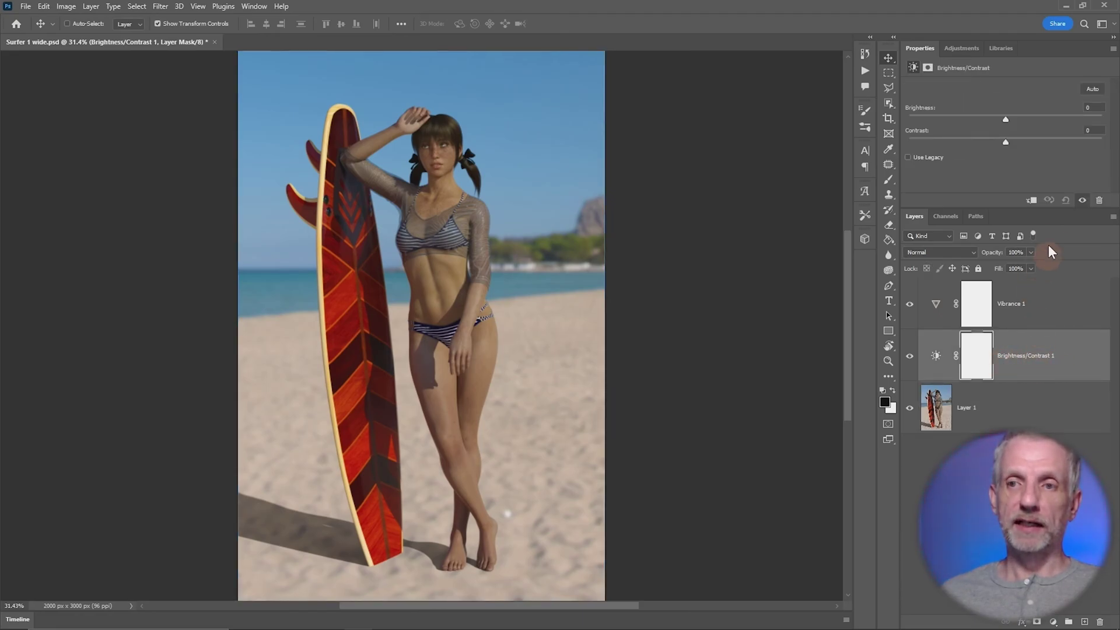
scroll(509, 275, up, 3)
drag(533, 300, 567, 344)
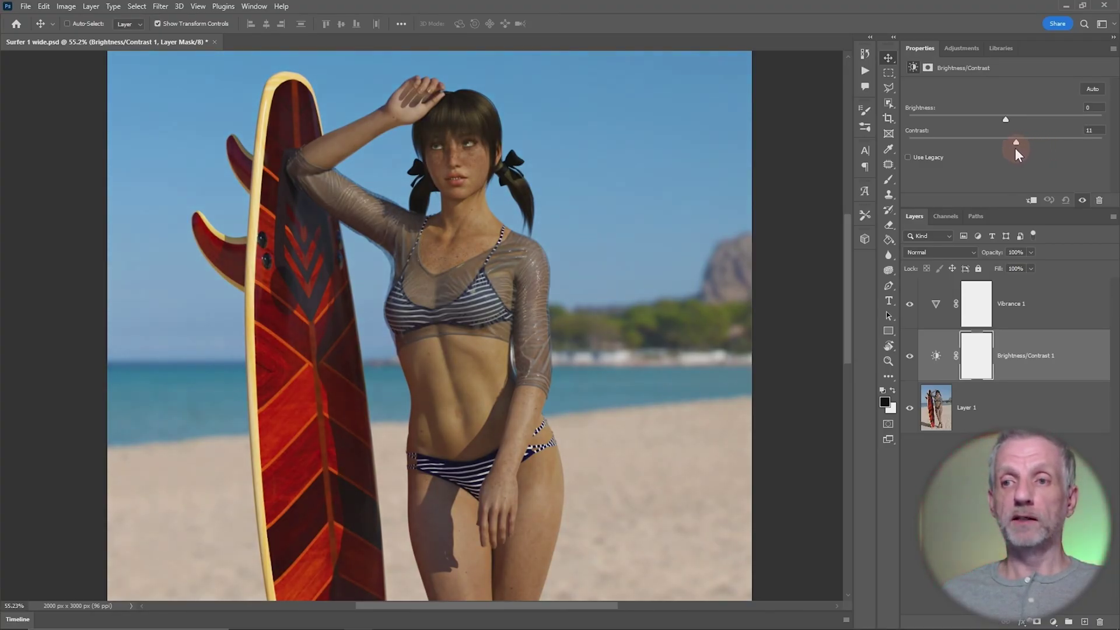
drag(1013, 150, 1001, 150)
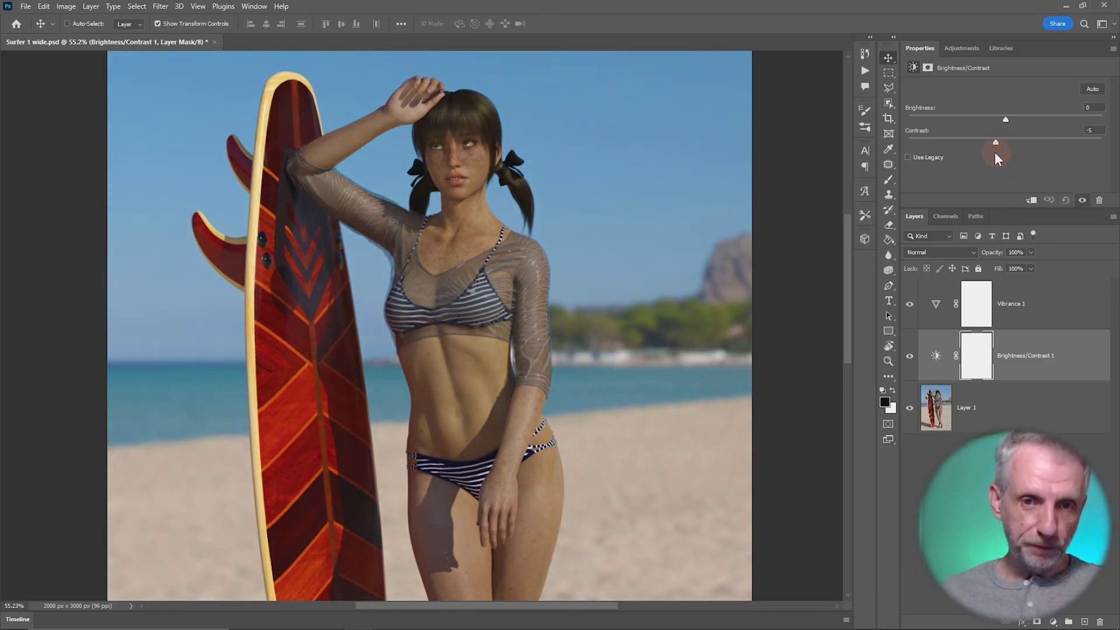
drag(1033, 155, 1010, 157)
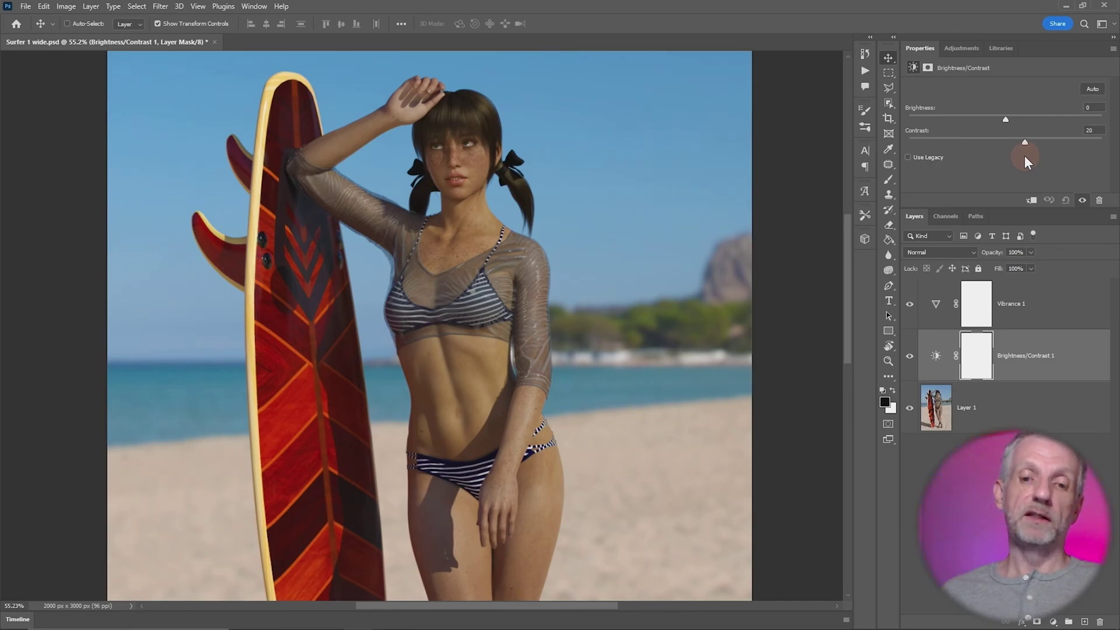
key(ctrl+0)
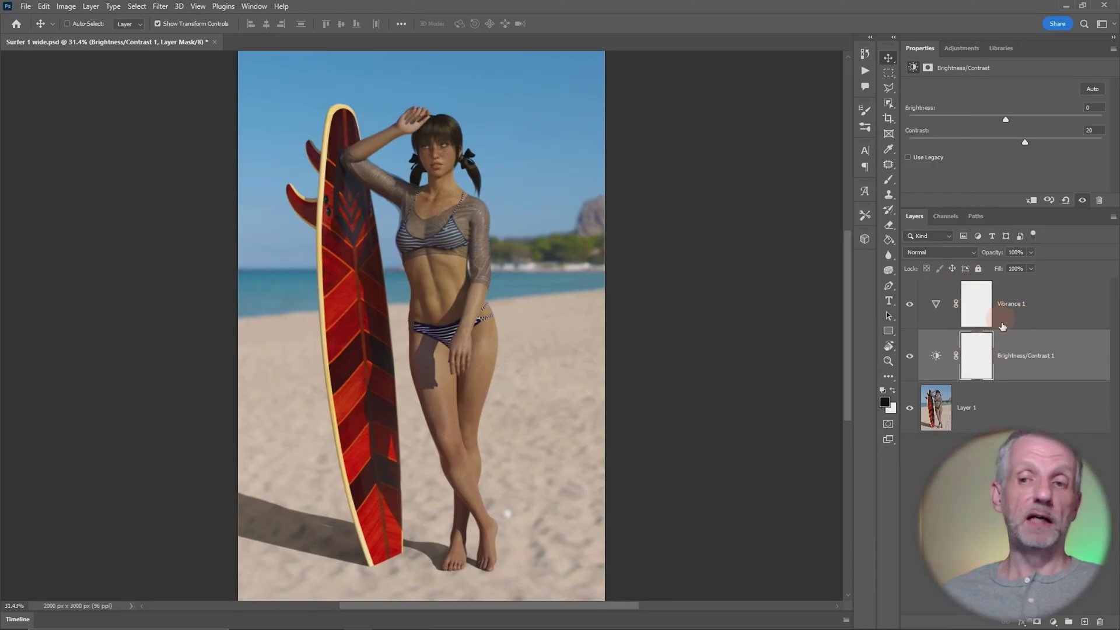
Reduce the Vibrance layer's vibrance to +61 and save the document
click(1021, 315)
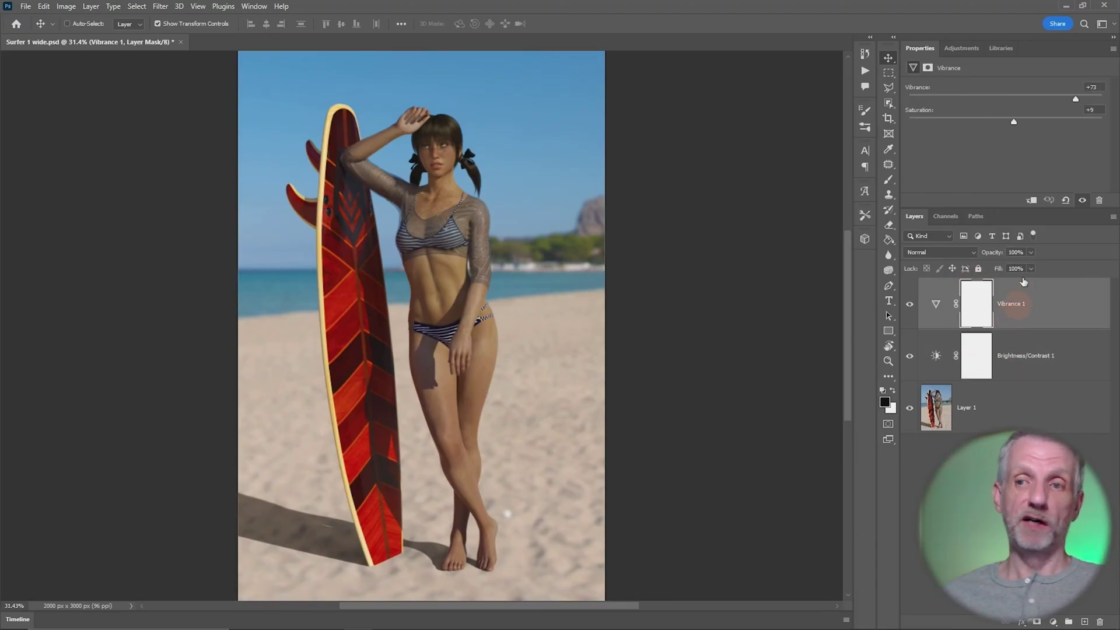
drag(1077, 99, 1064, 100)
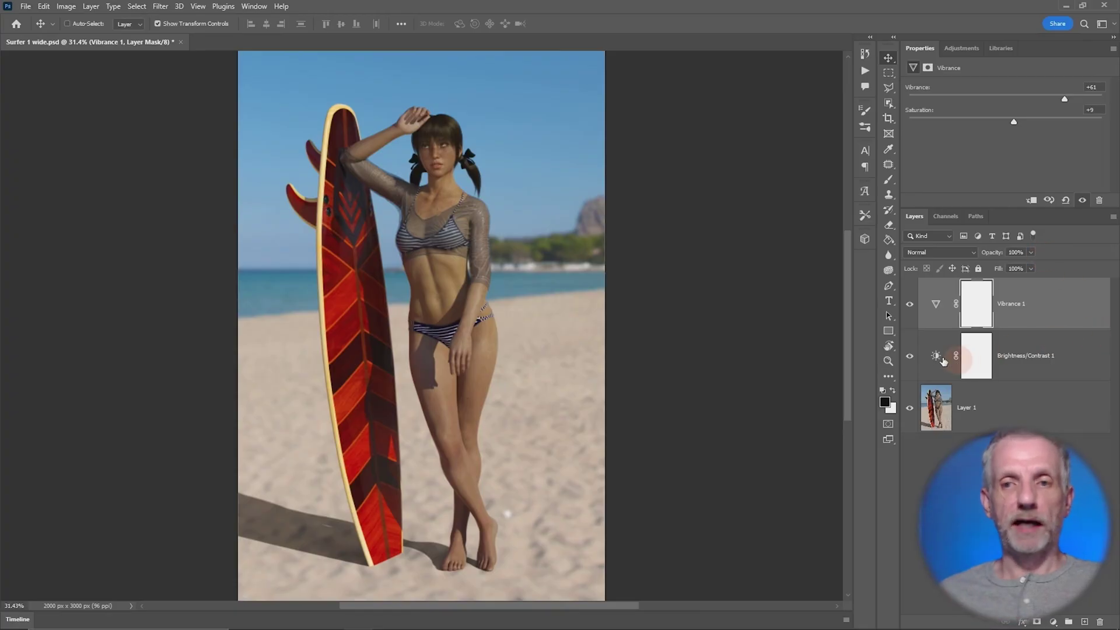
key(ctrl+s)
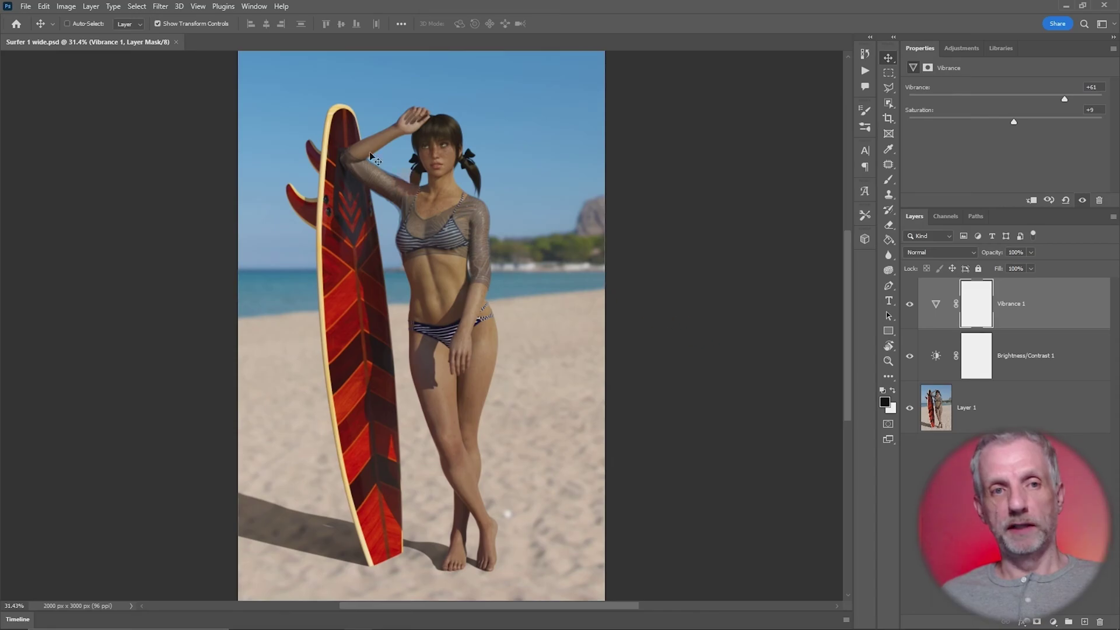
Open the render Surfer 2 close.png from the Renders folder of New Project
click(26, 7)
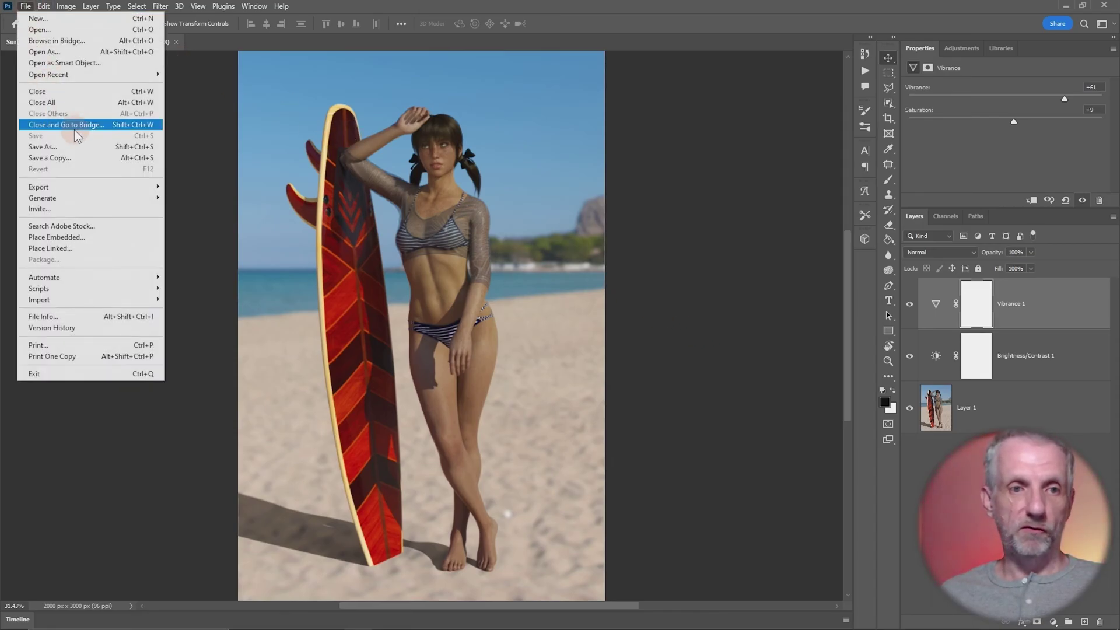
click(90, 31)
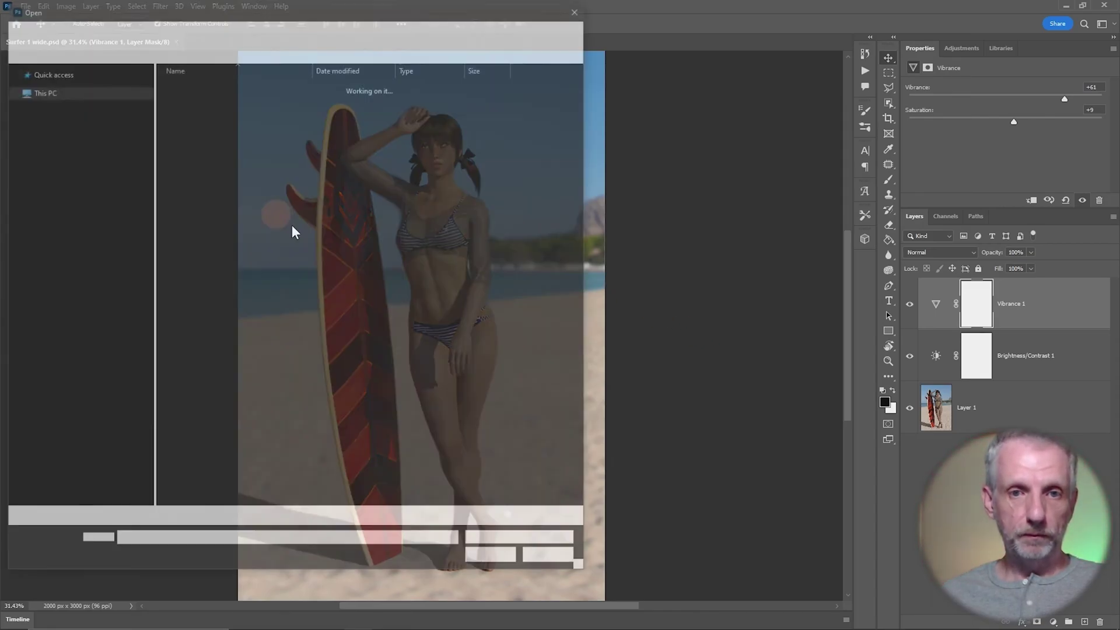
click(180, 30)
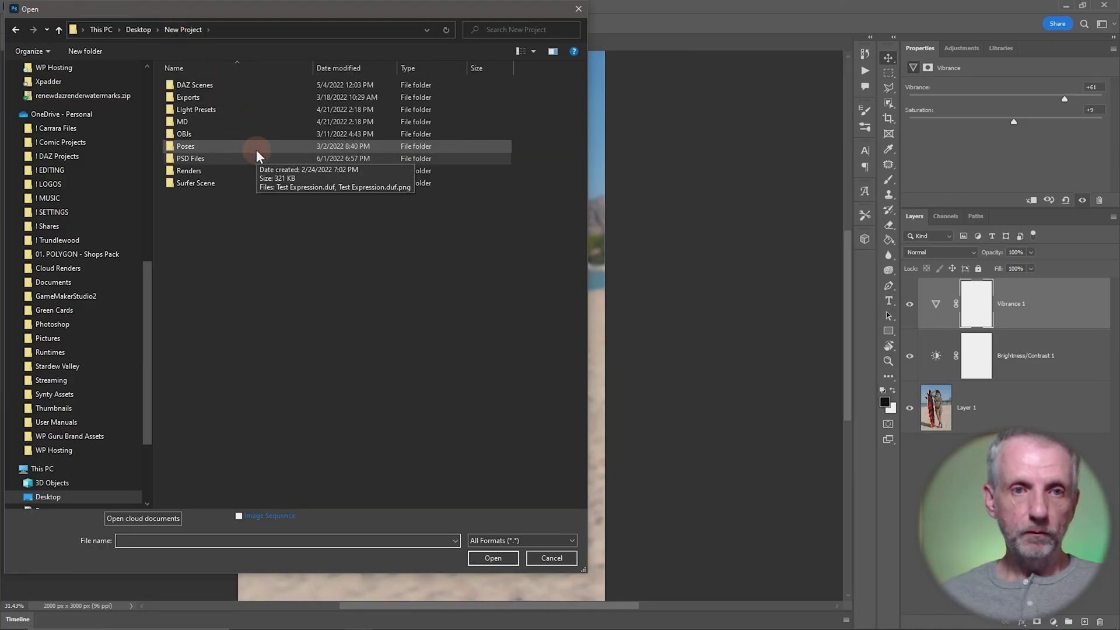
double_click(239, 171)
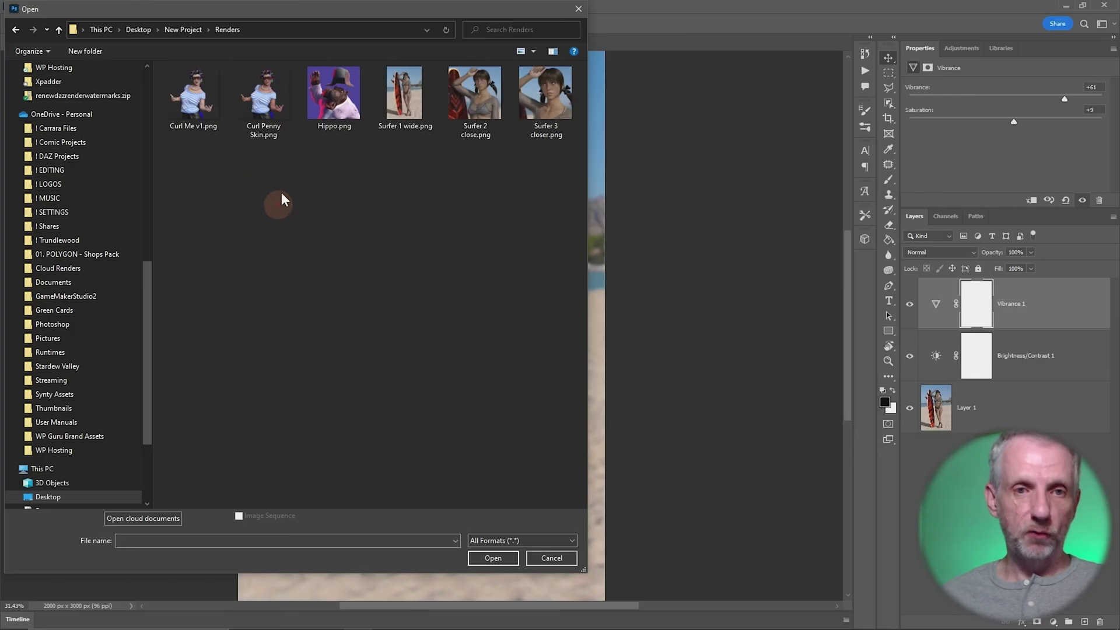
click(503, 98)
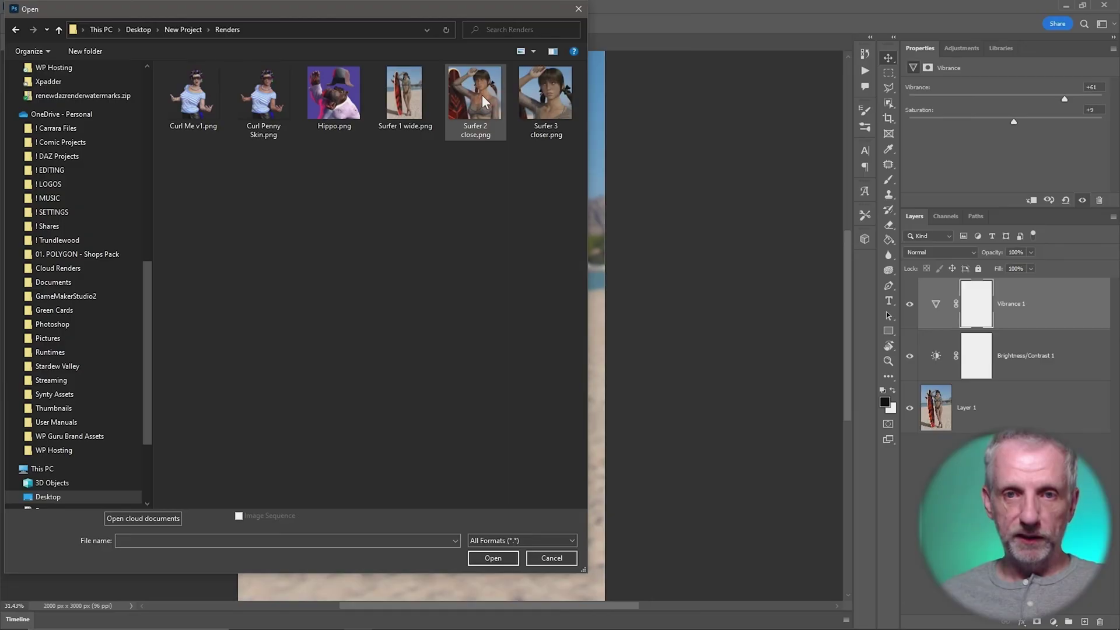
click(500, 558)
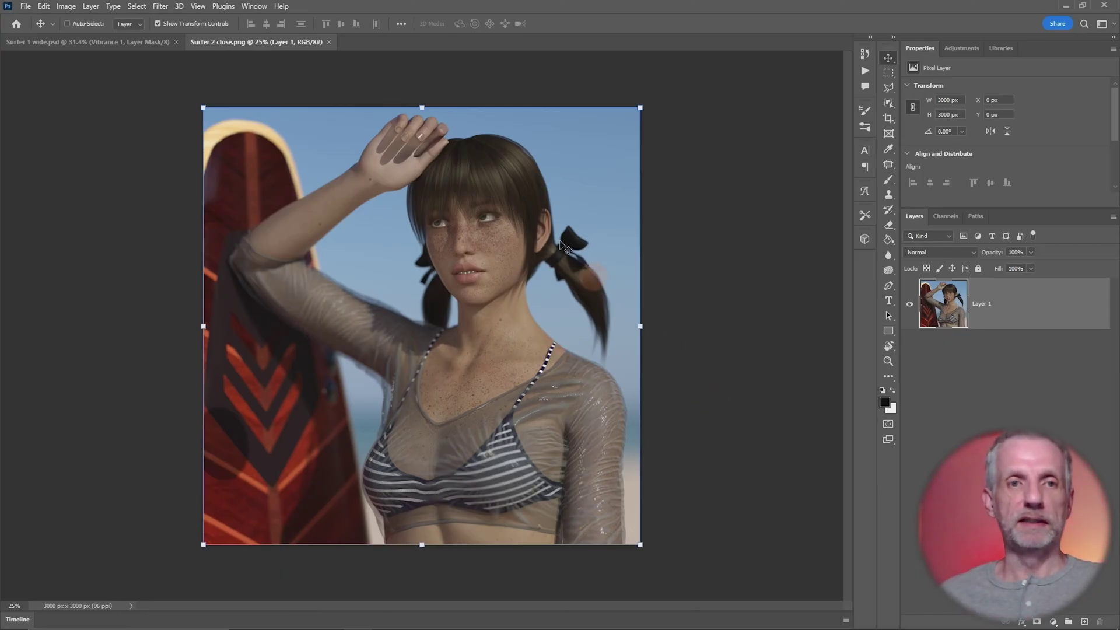
In Surfer 1 wide.psd, group the Vibrance and Brightness/Contrast layers and name the group Colour Correction
click(128, 44)
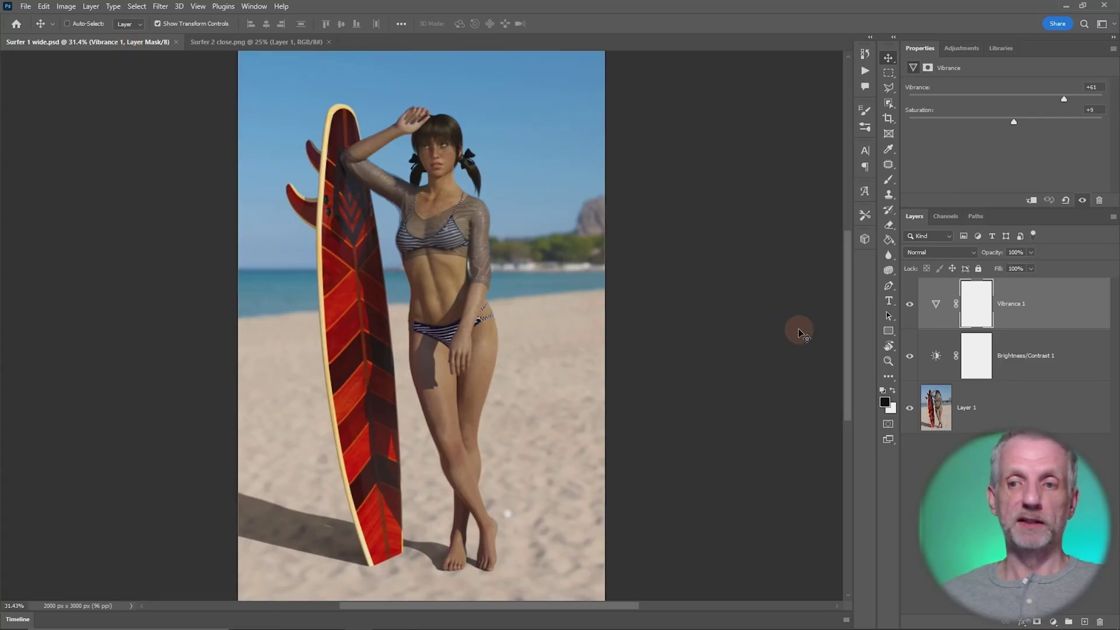
shift+click(1043, 369)
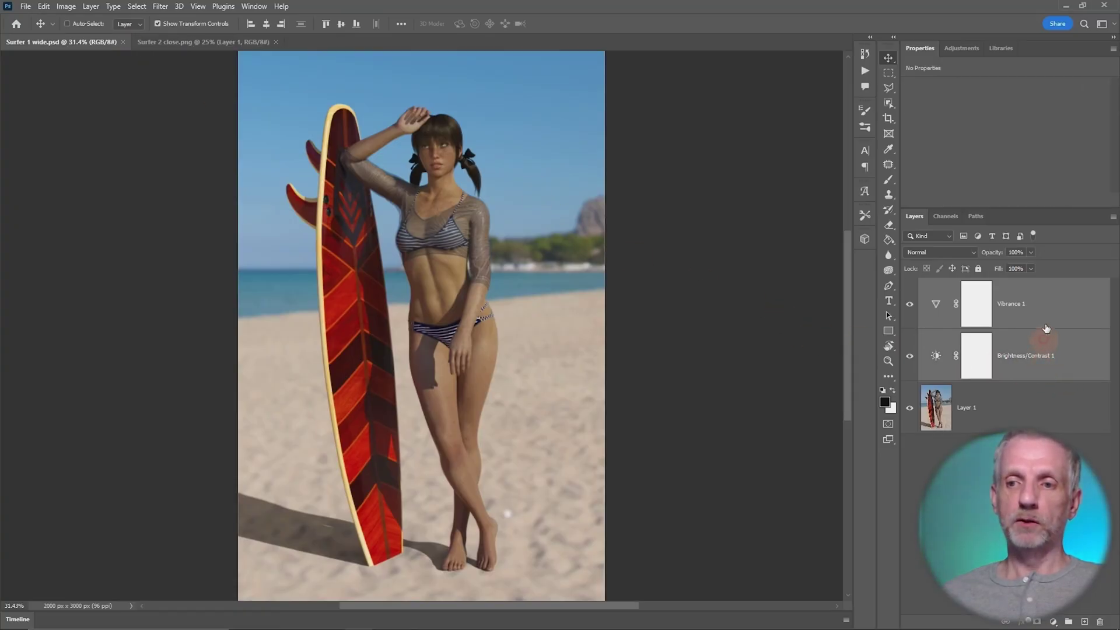
ctrl+click(1037, 377)
shift+click(1024, 372)
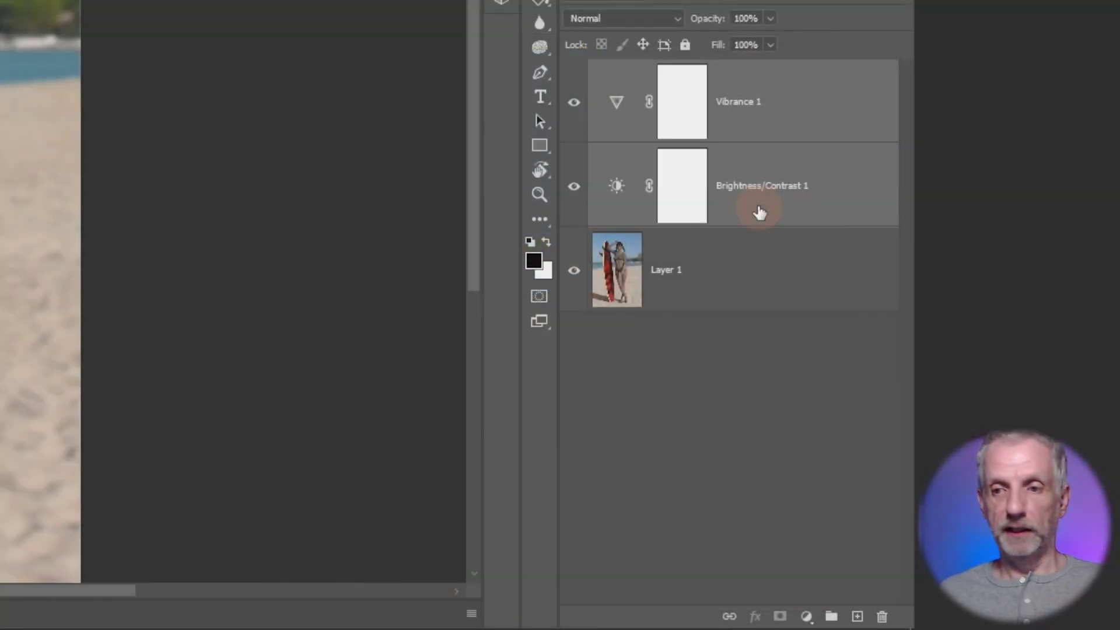
click(981, 361)
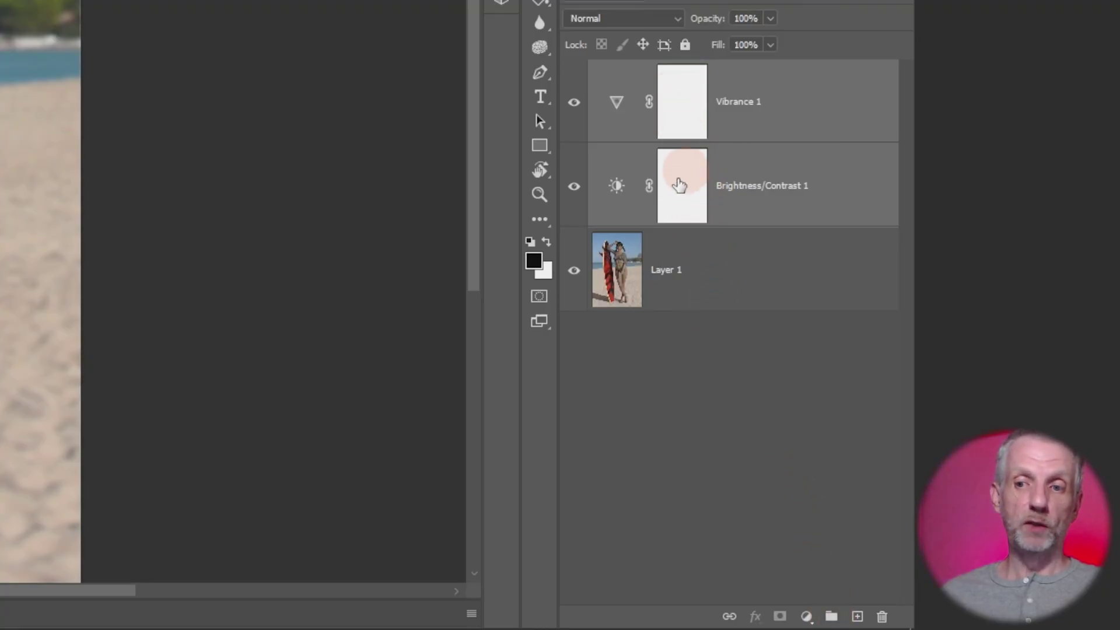
drag(684, 197, 832, 615)
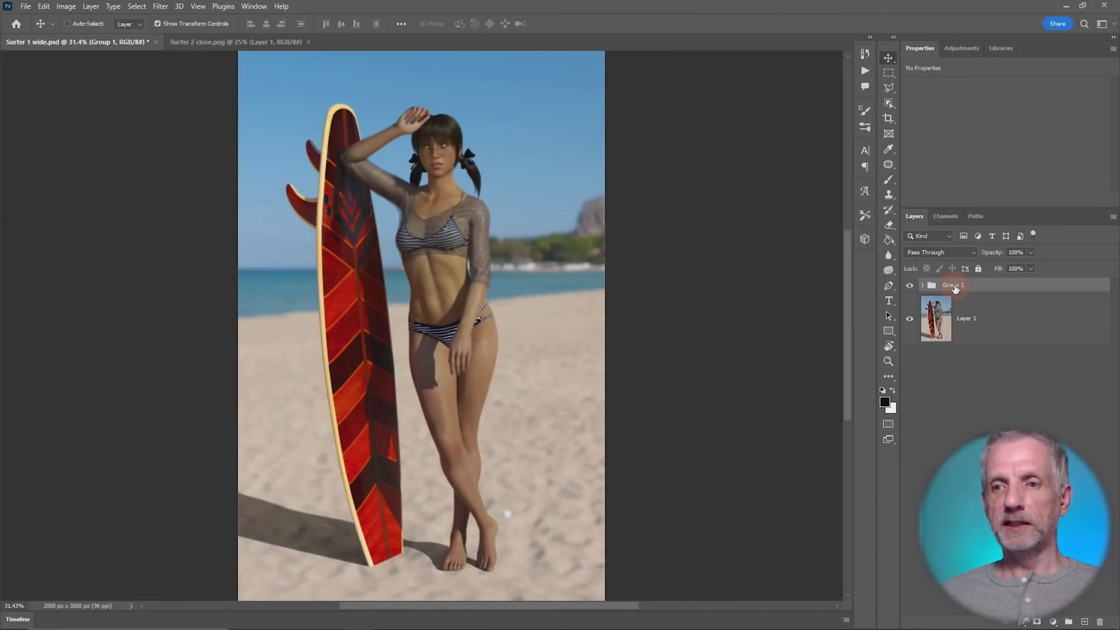
double_click(648, 72)
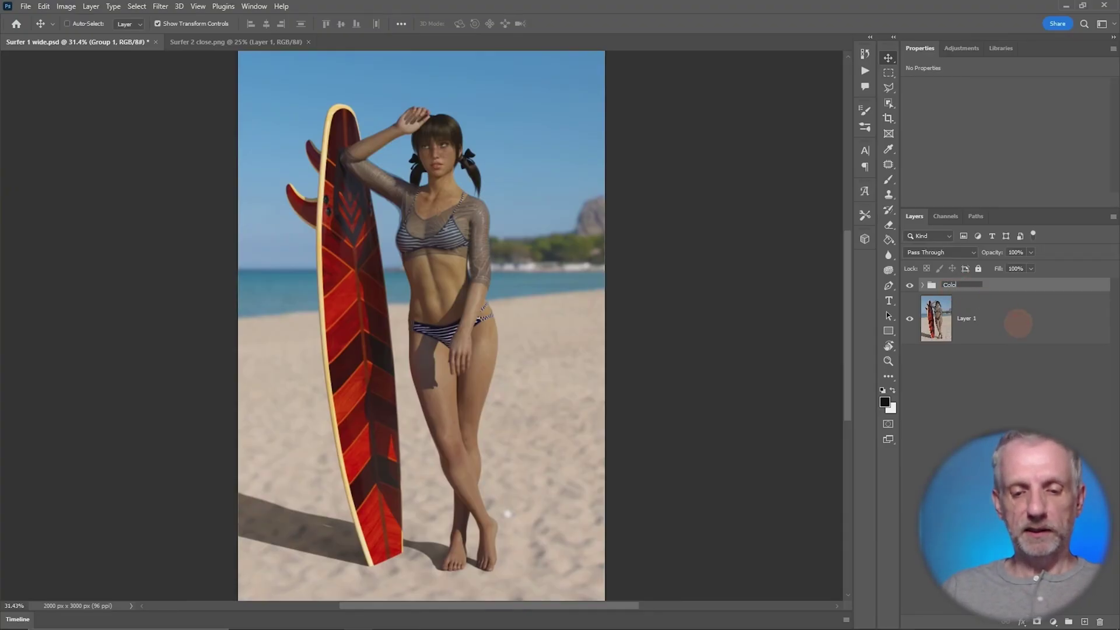
text(Colour Correction)
key(Return)
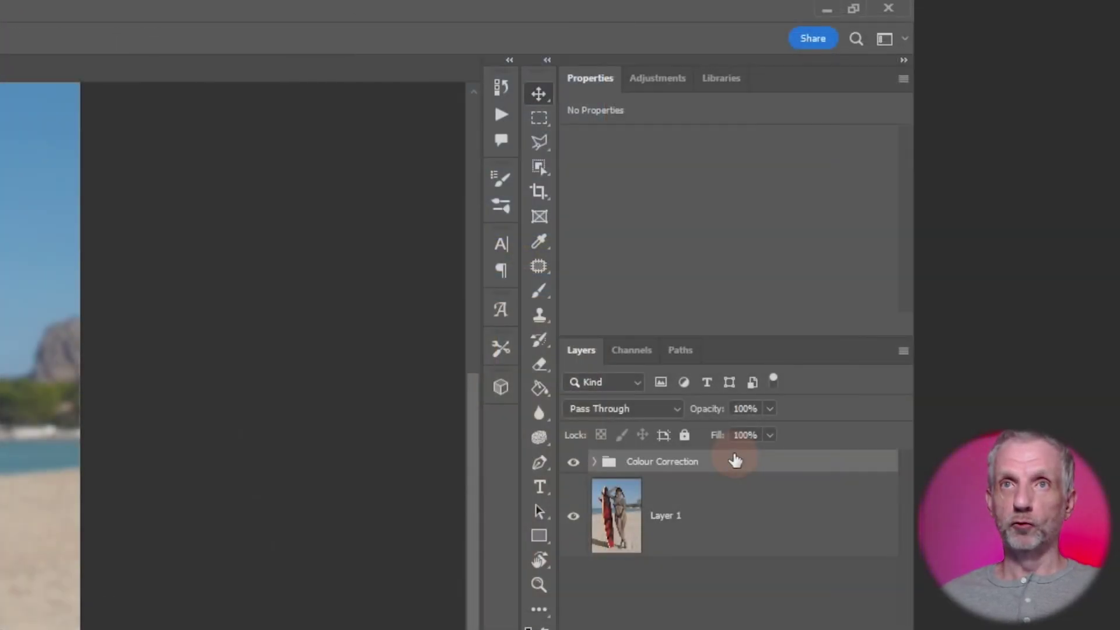
Duplicate the Colour Correction group into the open document Surfer 2 close.png
right_click(735, 461)
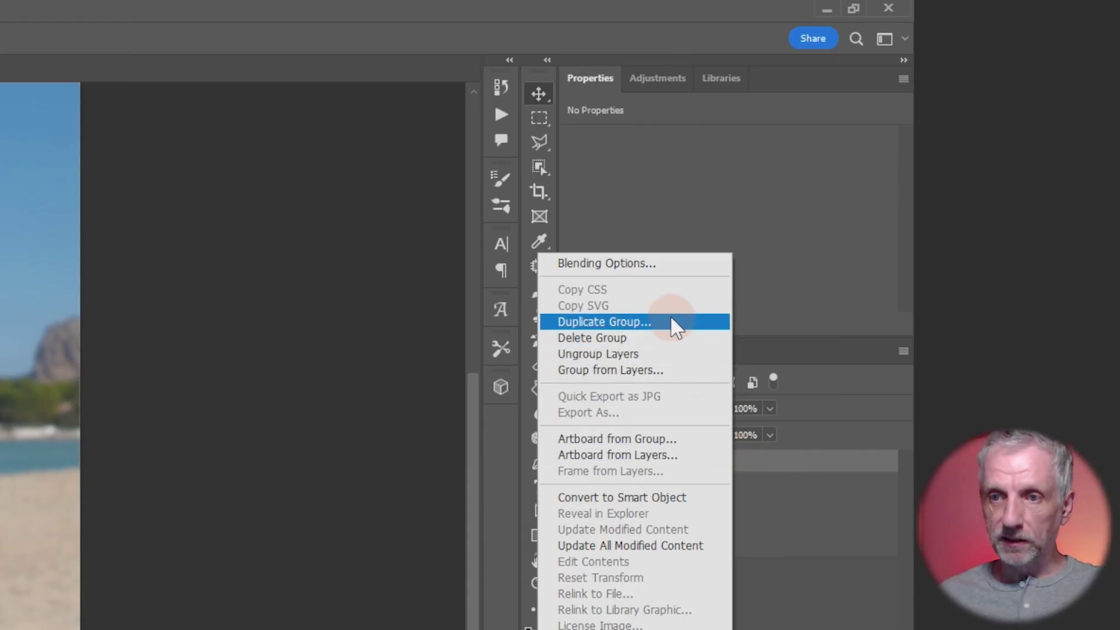
click(686, 317)
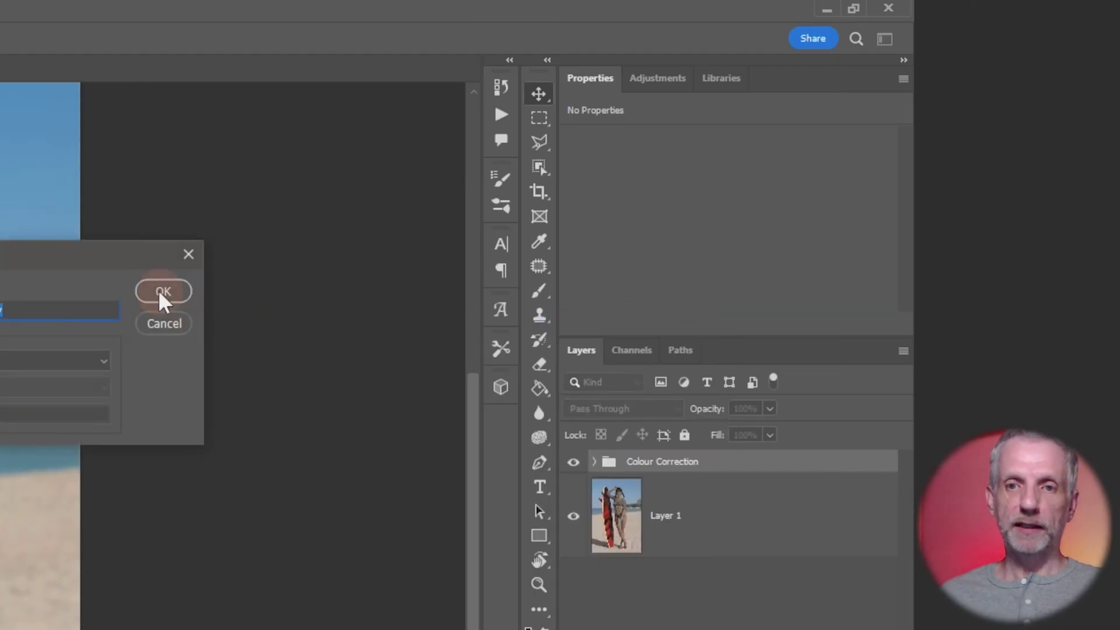
drag(82, 261, 593, 420)
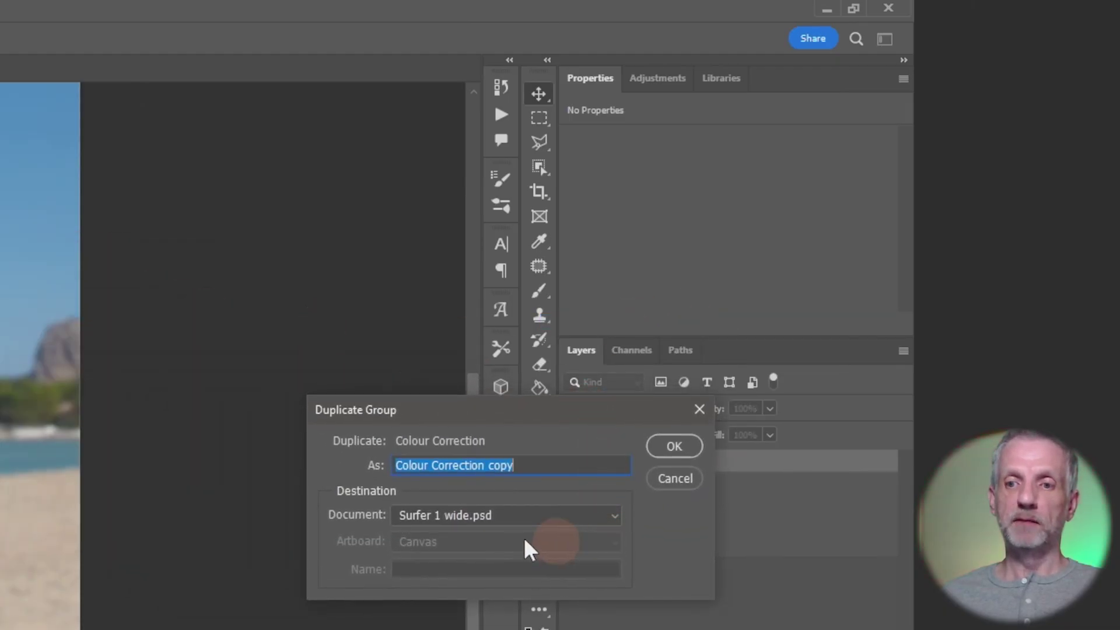
click(559, 522)
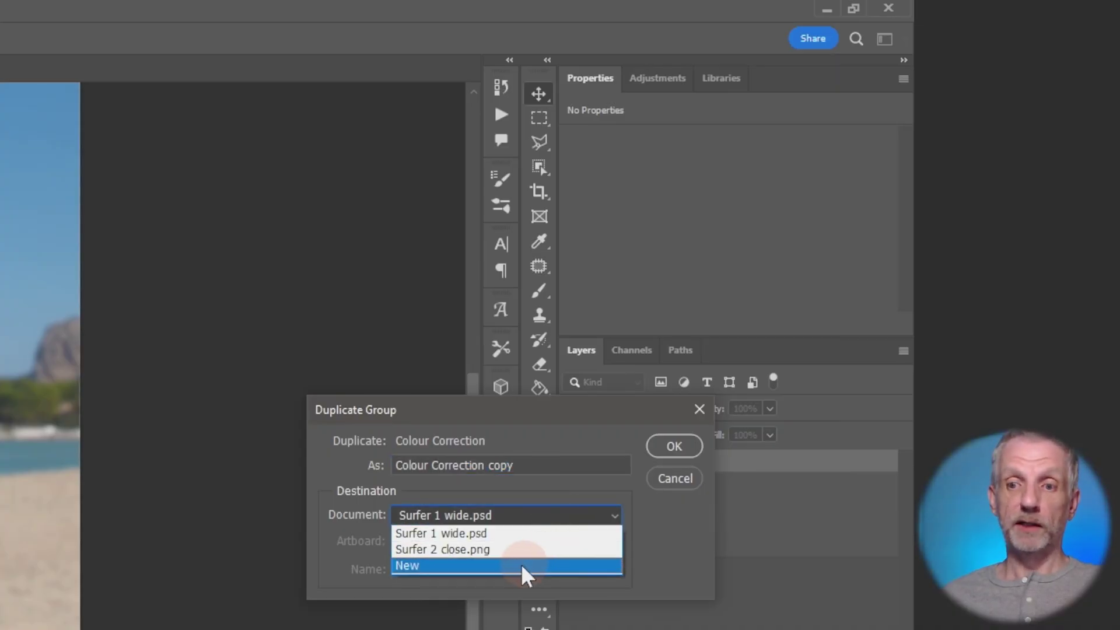
click(554, 547)
click(674, 446)
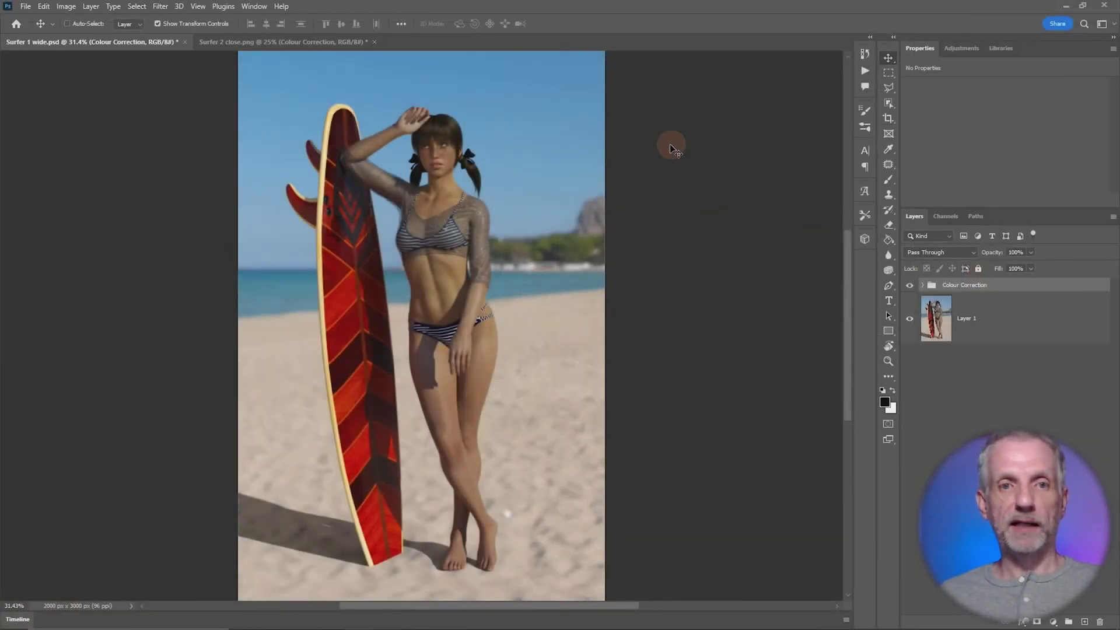
Switch to Surfer 2 close.png and compare the image with the Colour Correction group hidden and shown
click(306, 43)
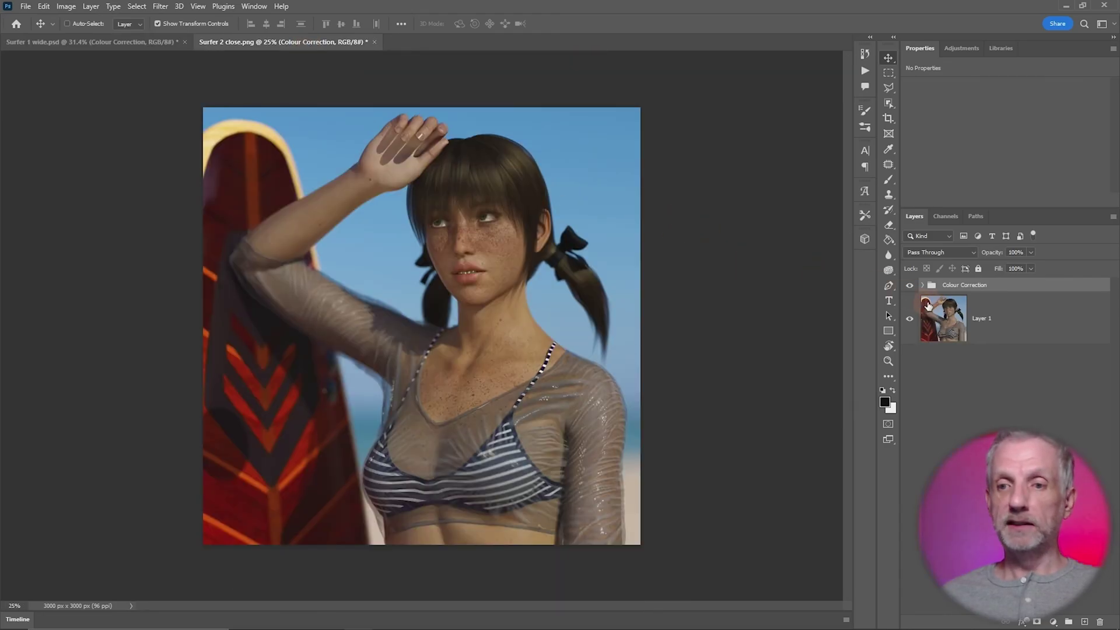
drag(385, 246, 372, 226)
click(660, 402)
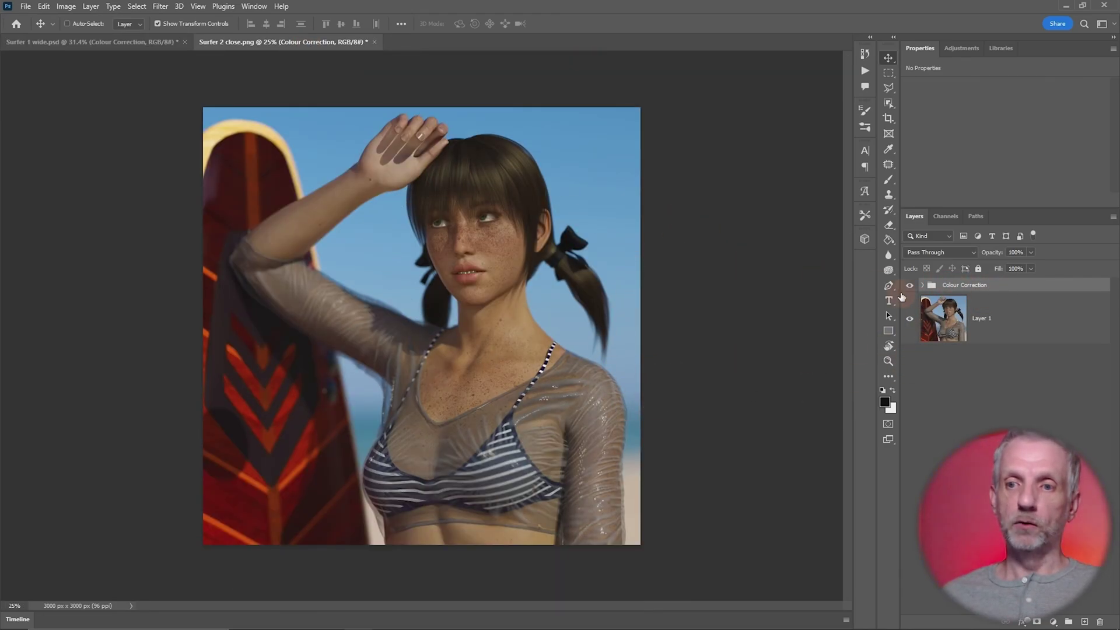
click(908, 286)
click(908, 286)
click(908, 286)
click(908, 286)
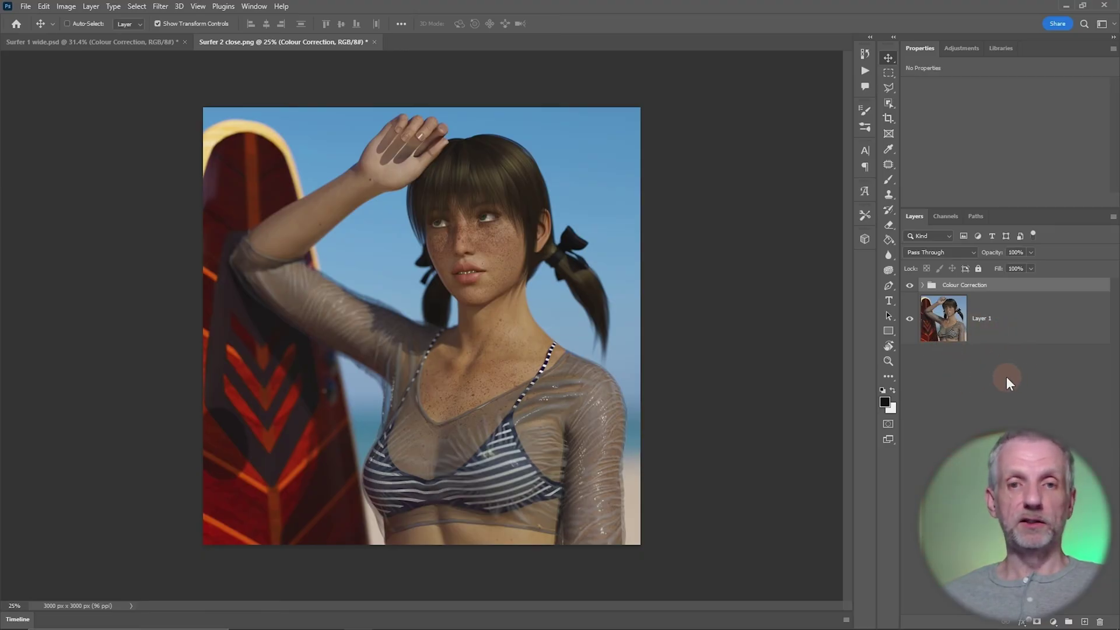
Place Surfer 3 closer.png from the Renders folder as an embedded layer between Layer 1 and the Colour Correction group
click(999, 333)
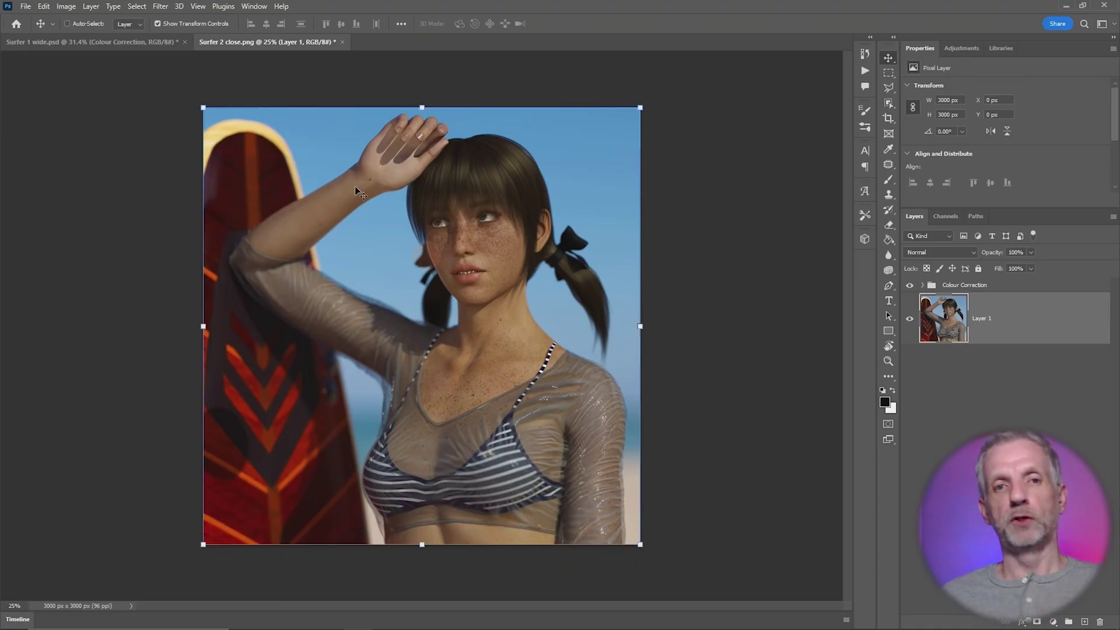
click(27, 5)
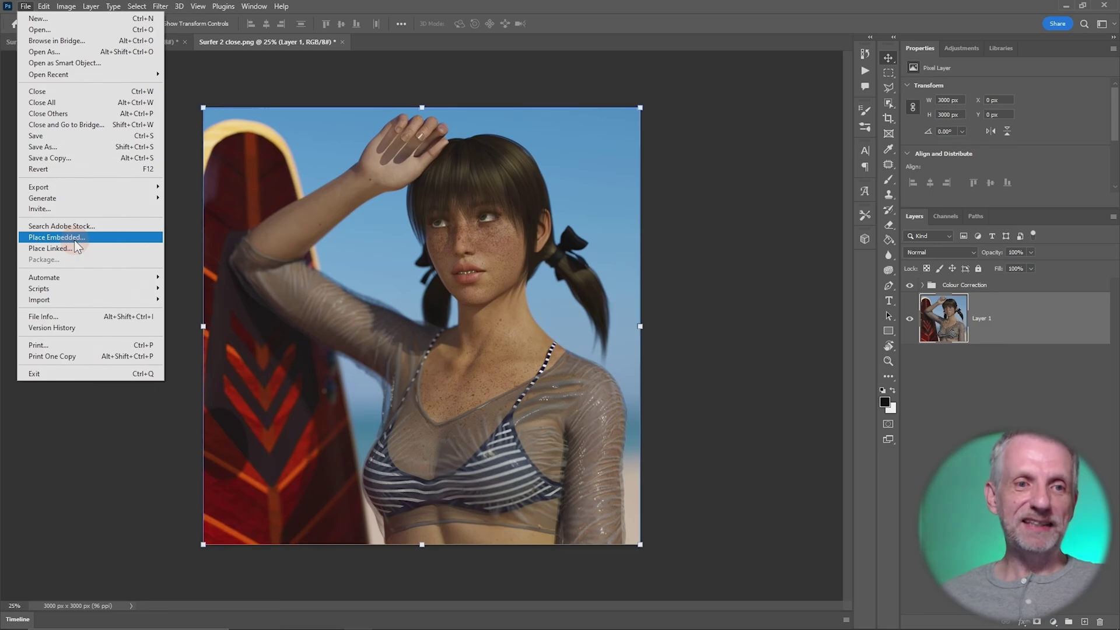
click(110, 237)
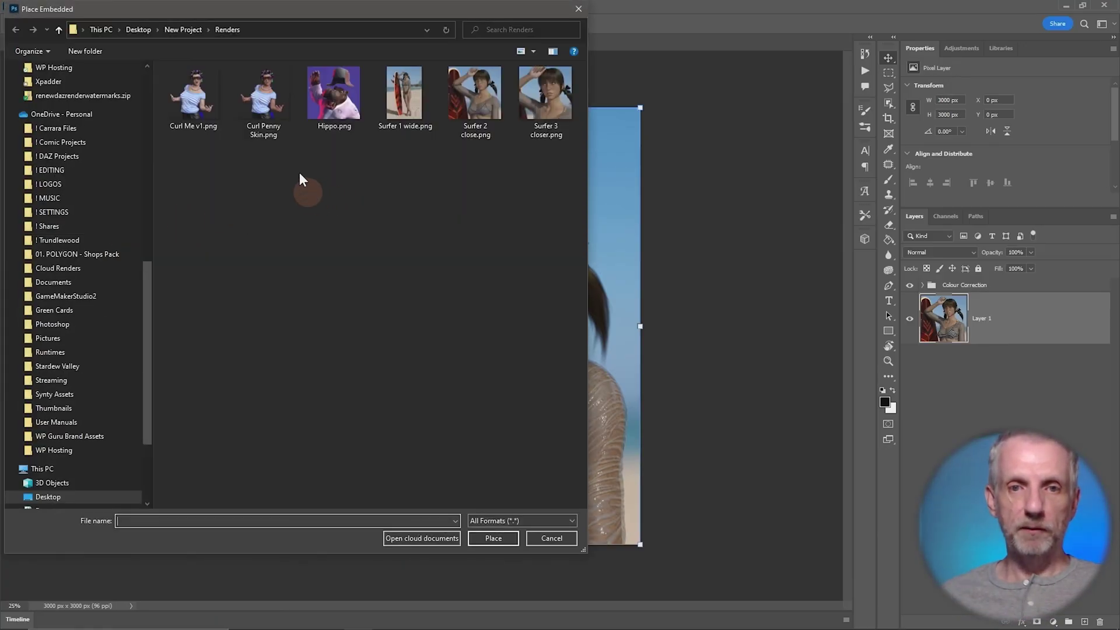
click(550, 103)
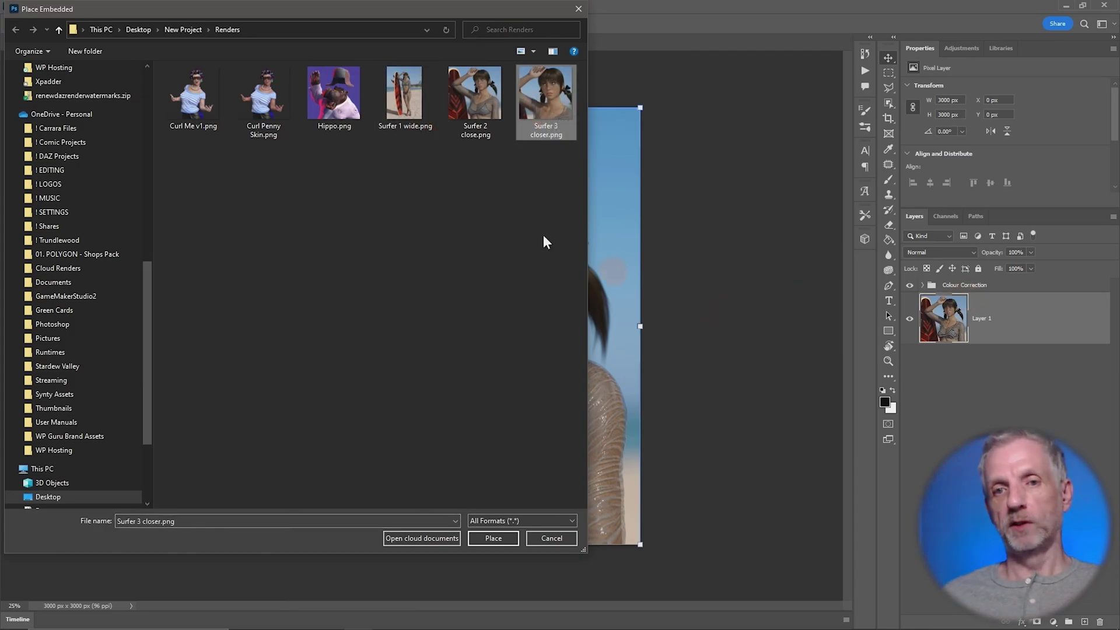
click(493, 537)
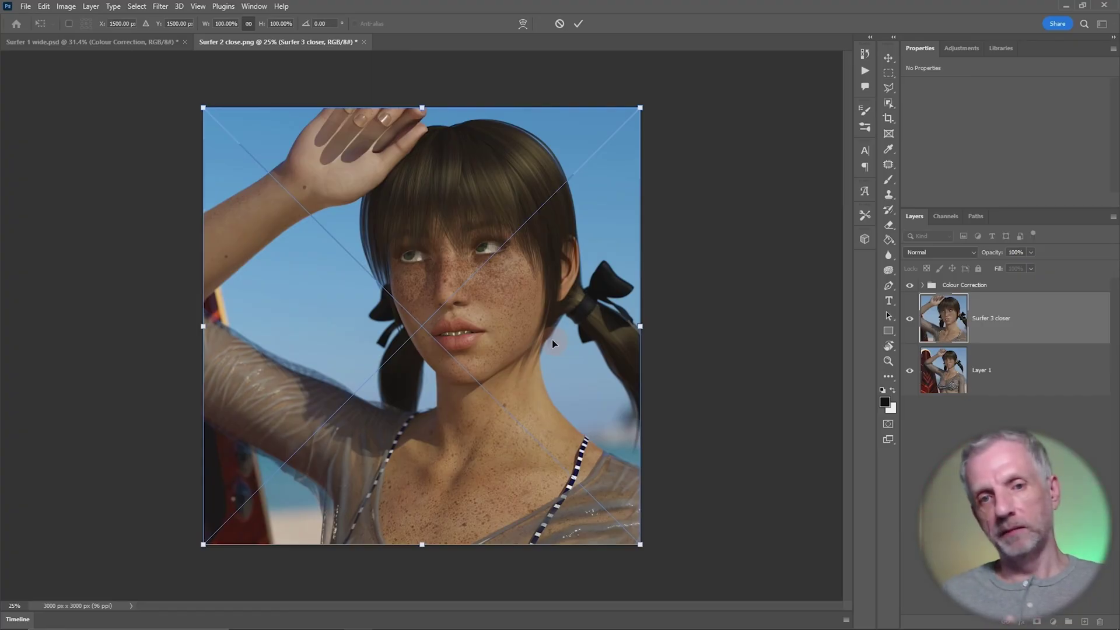
key(Return)
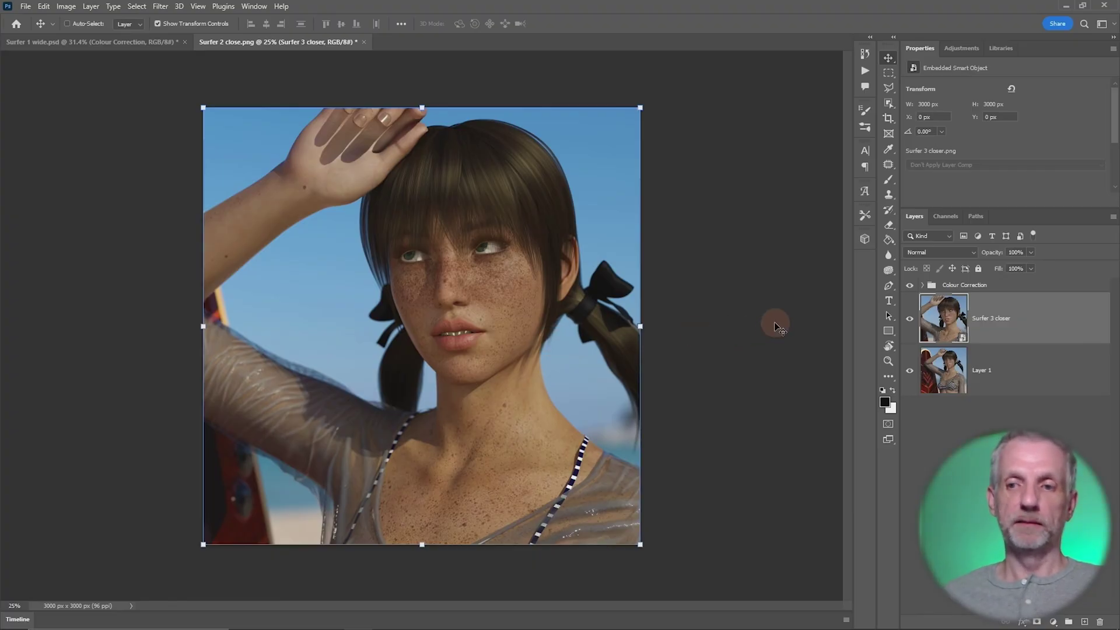
Hide the Surfer 3 closer layer and rename Layer 1 as Surfer Close
click(996, 316)
click(1003, 286)
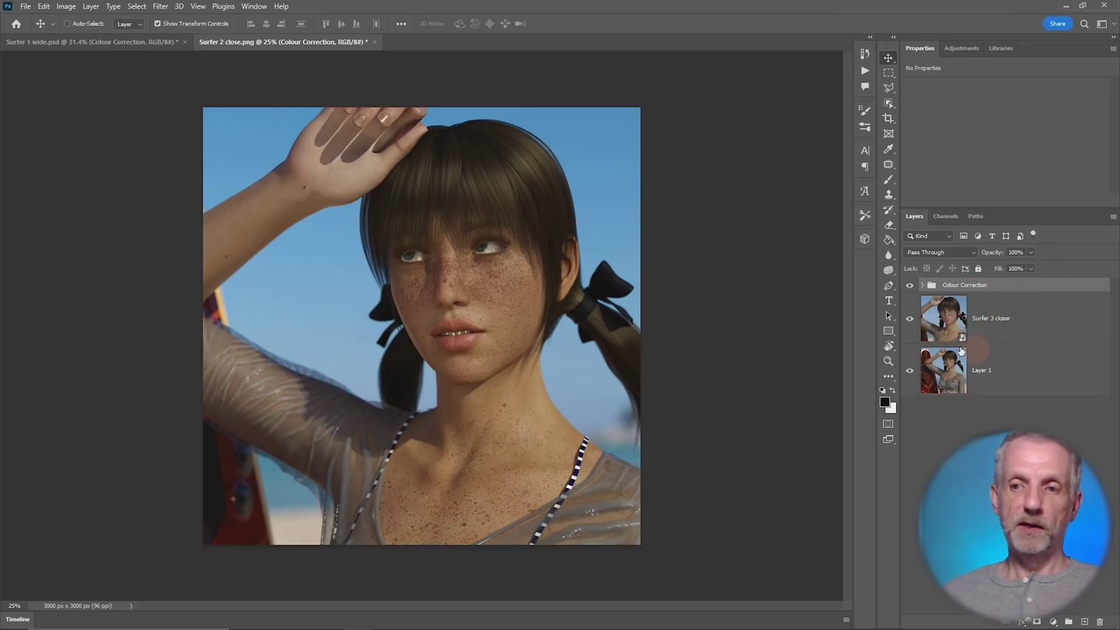
click(908, 319)
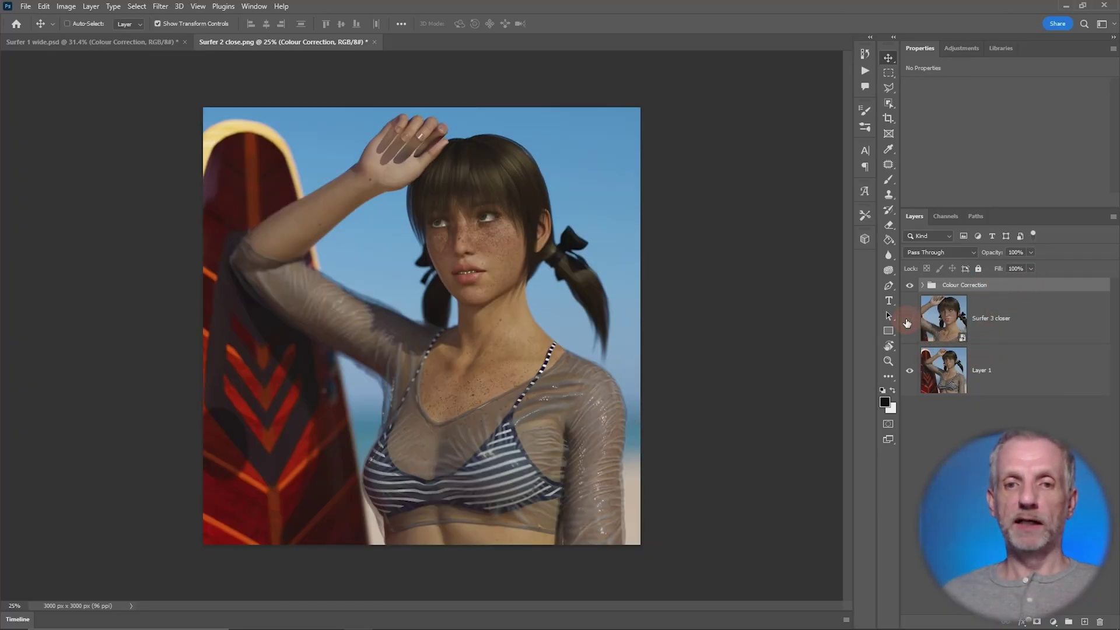
double_click(983, 371)
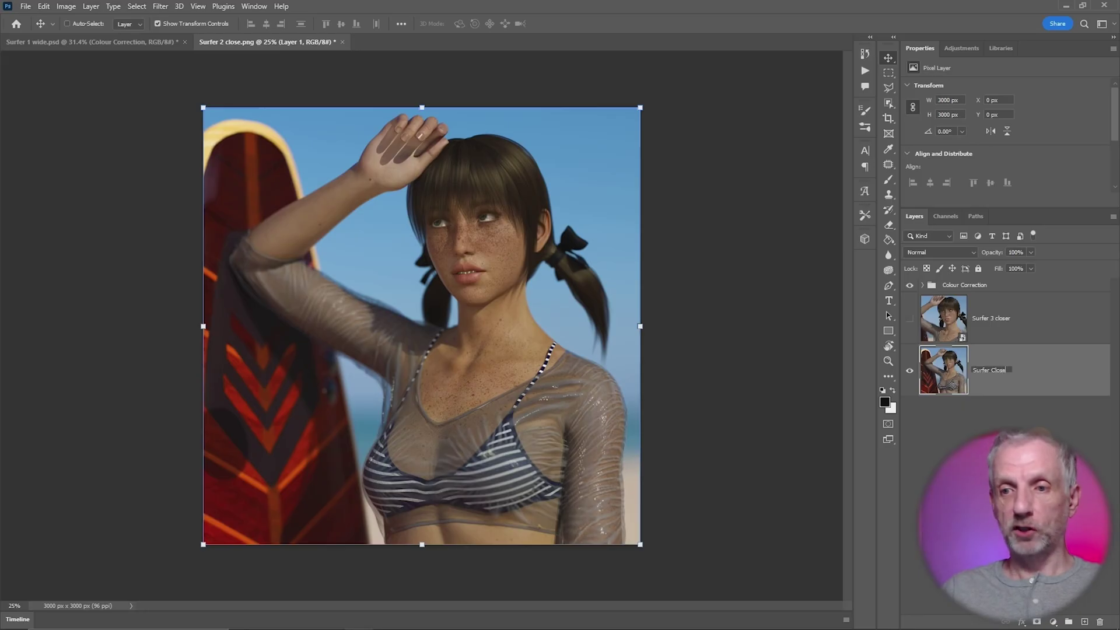
text(Surfer Close)
key(Return)
Compare the two renders under the shared colour correction by showing and hiding Surfer 3 closer, ending with it hidden and Surfer Close selected
click(997, 322)
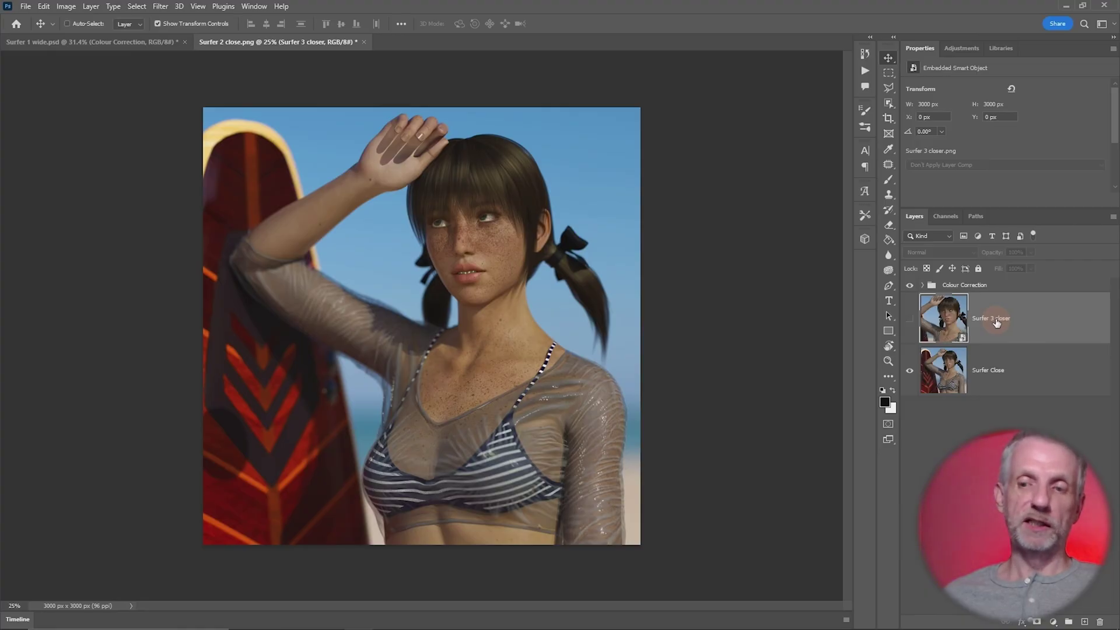
click(997, 378)
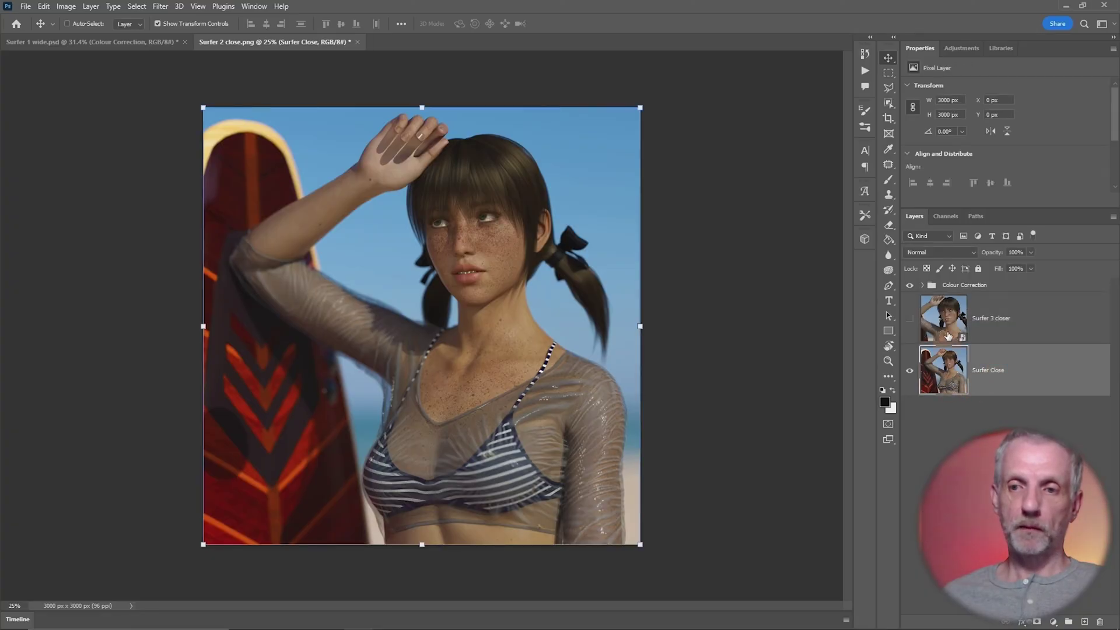
click(908, 321)
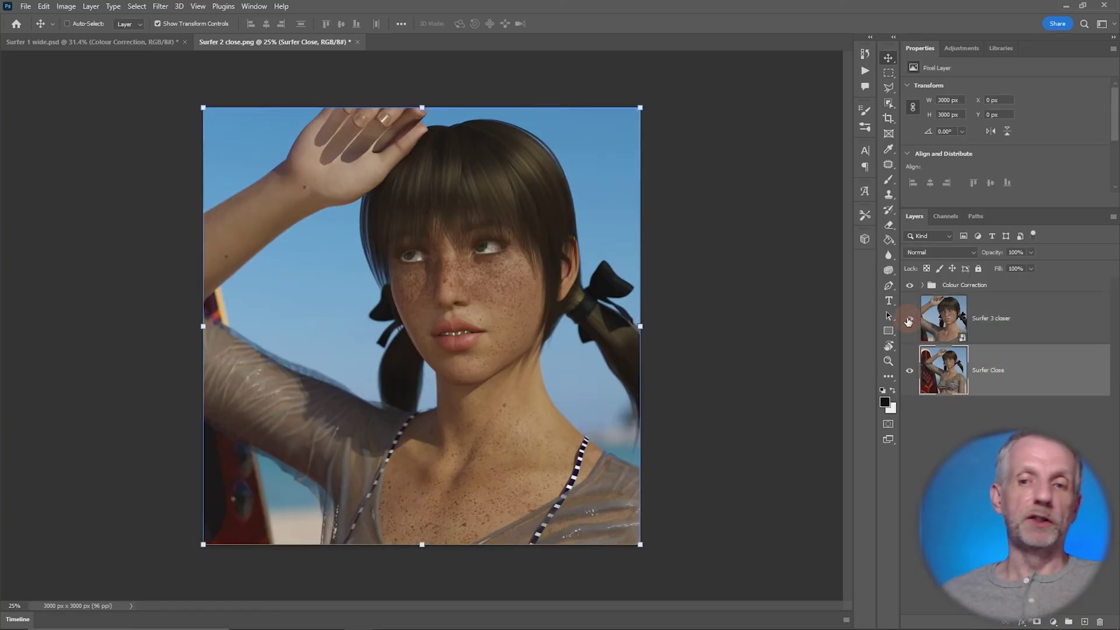
click(908, 321)
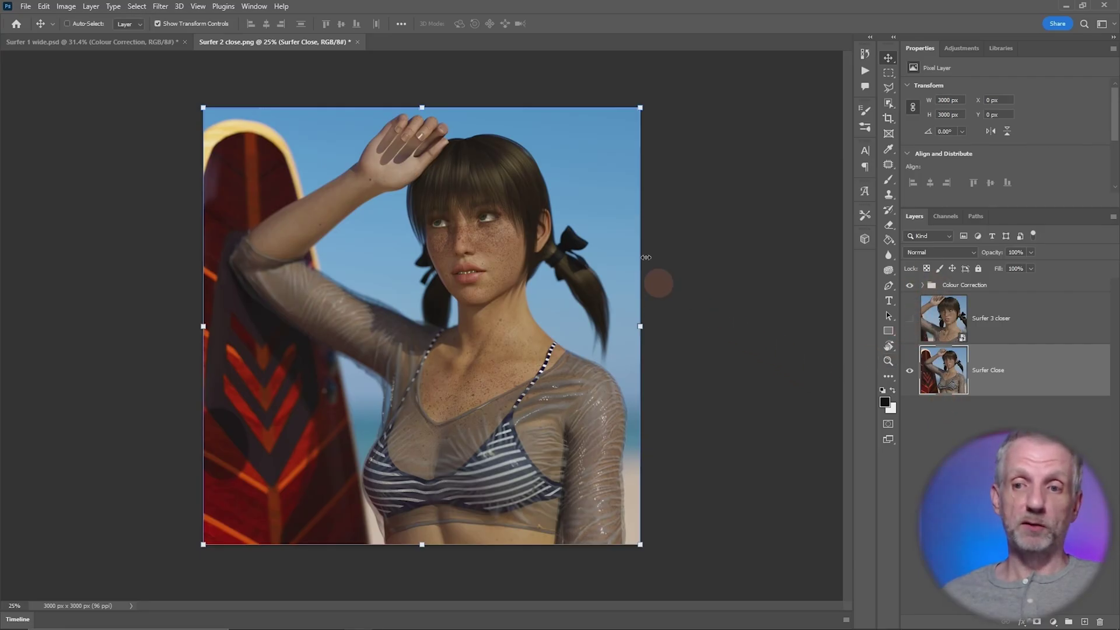
click(951, 320)
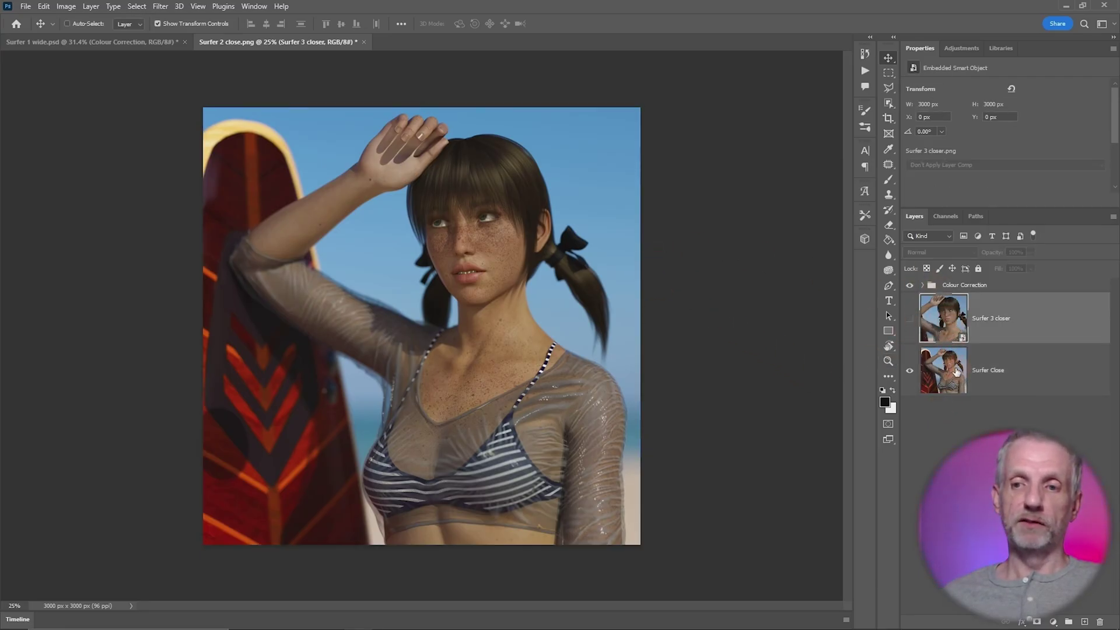
key(ctrl+comma)
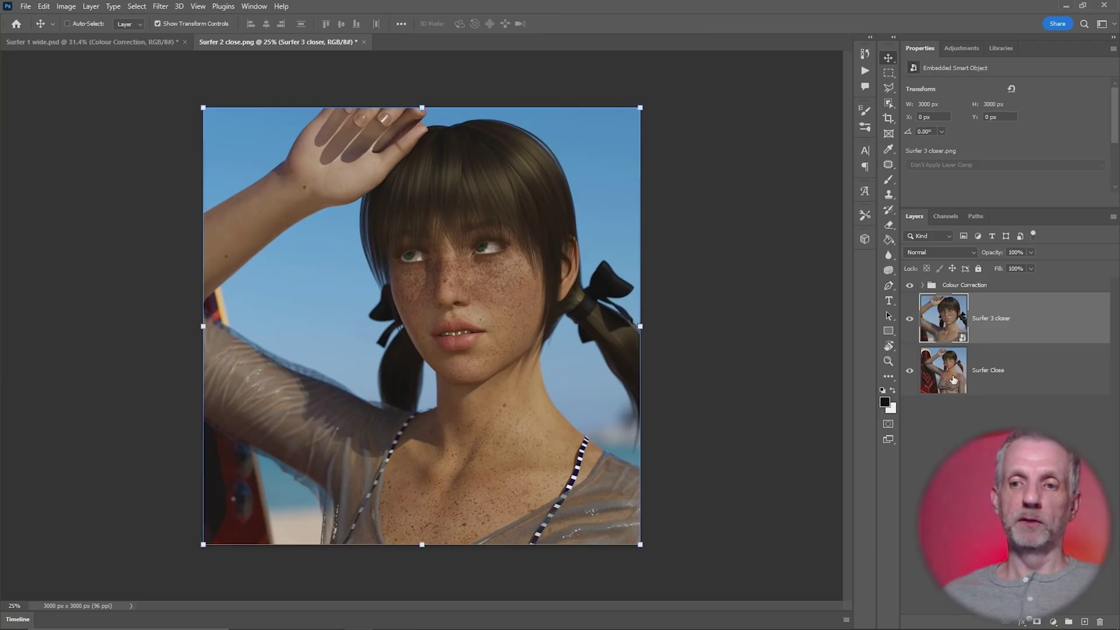
click(938, 363)
click(909, 318)
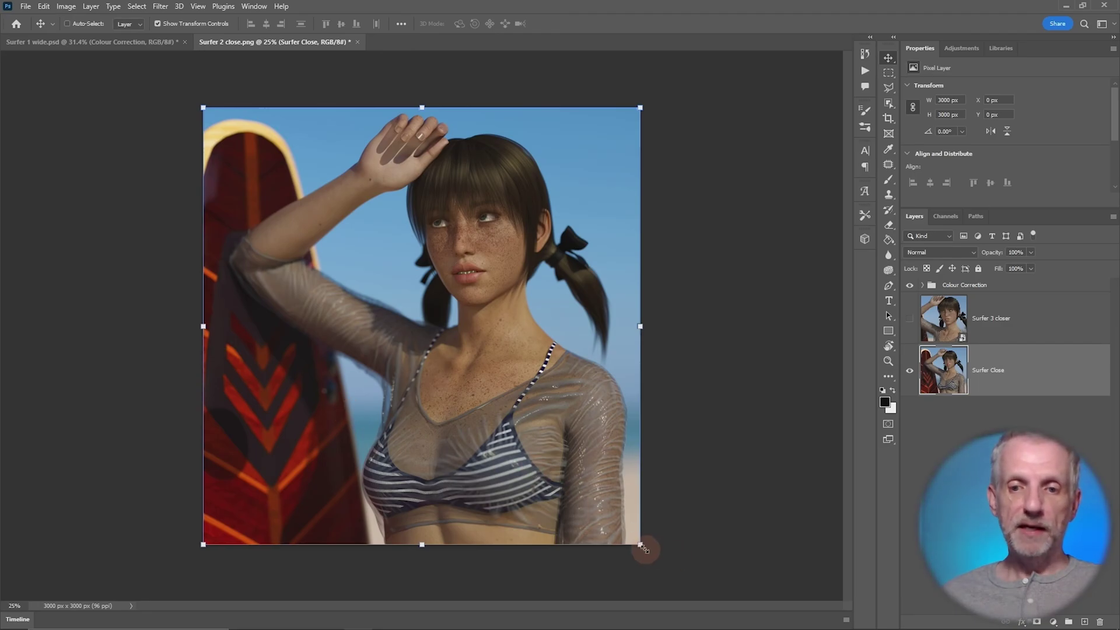
Try scaling the Surfer Close layer from a corner and then from its upper edge to about 106.8%, undoing each attempt
drag(640, 545, 737, 554)
key(ctrl+z)
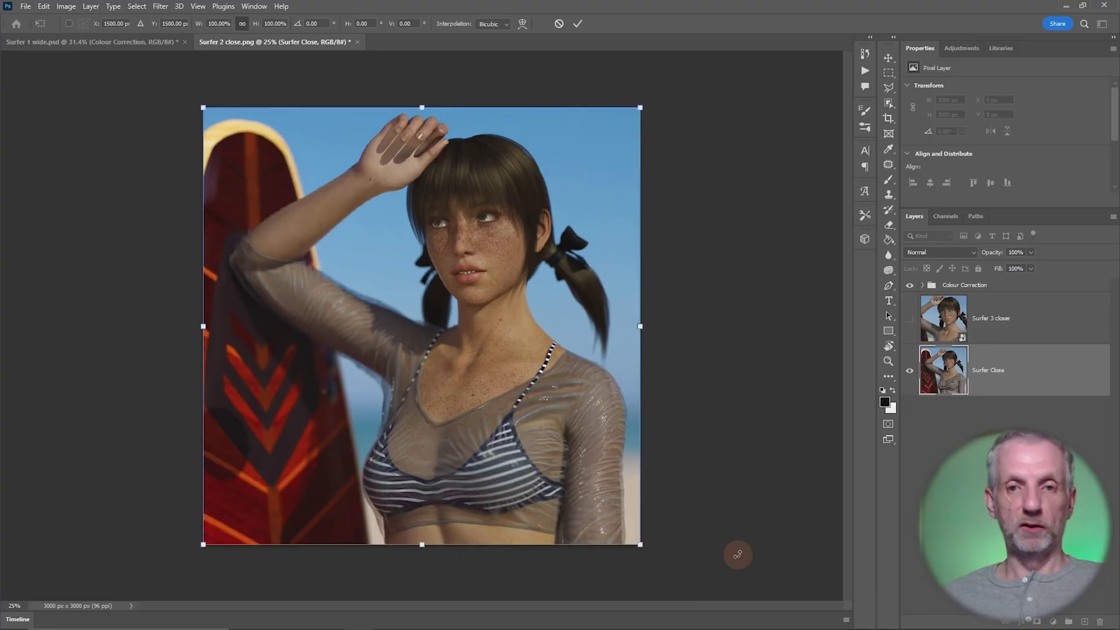
drag(420, 109, 422, 81)
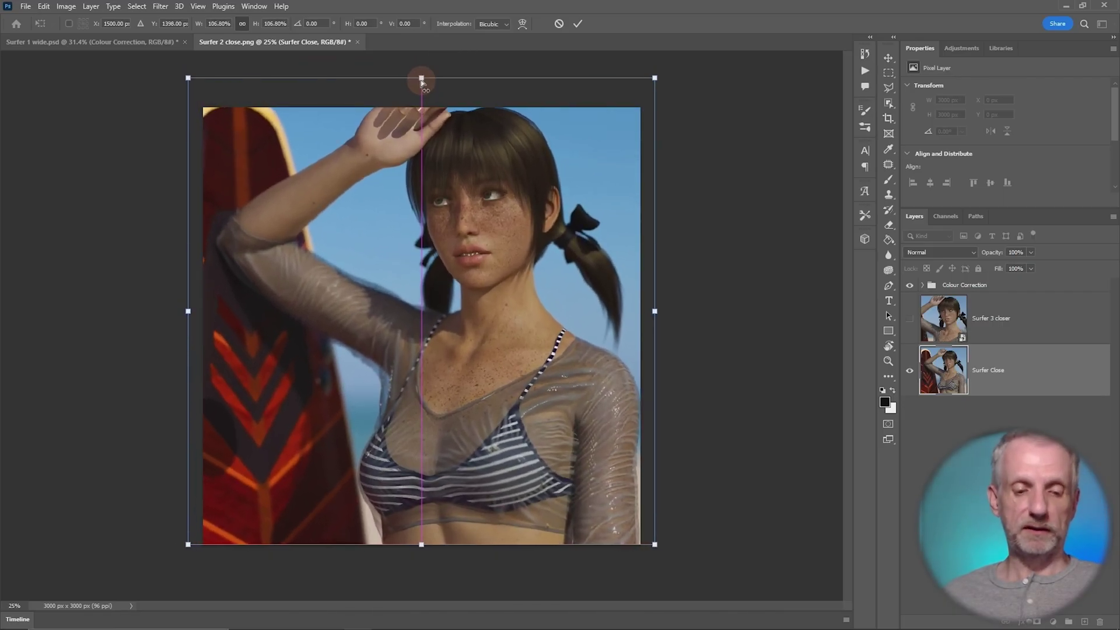
key(ctrl+z)
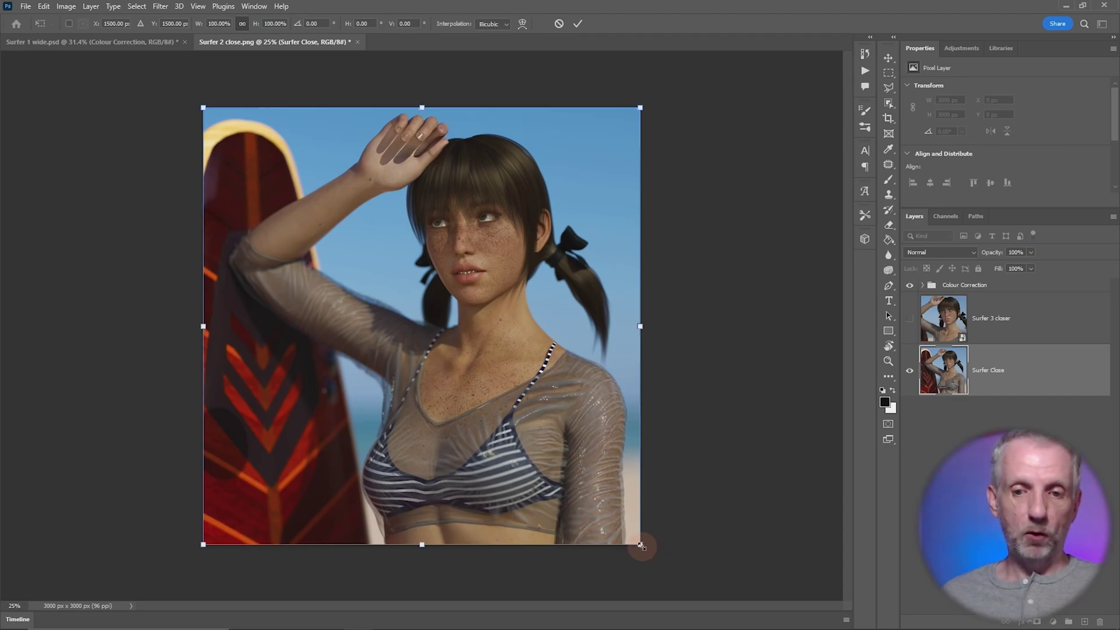
Try enlarging the Surfer Close layer proportionally about its centre to 153.20% and shifting it downward, then undo the shift and cancel the transform
drag(640, 545, 815, 606)
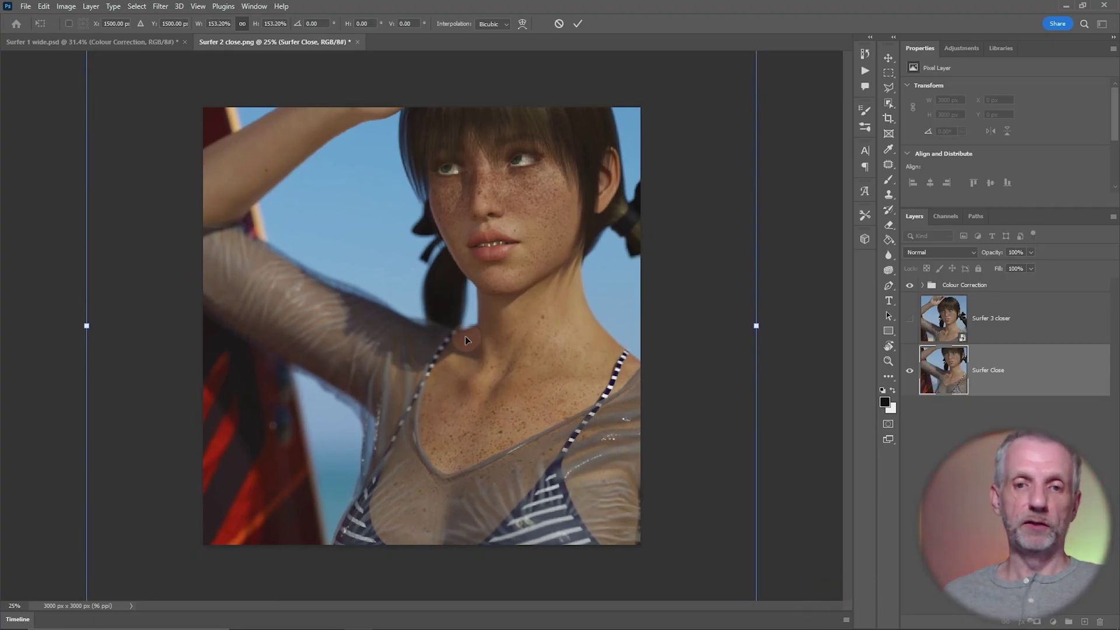
drag(415, 298, 414, 399)
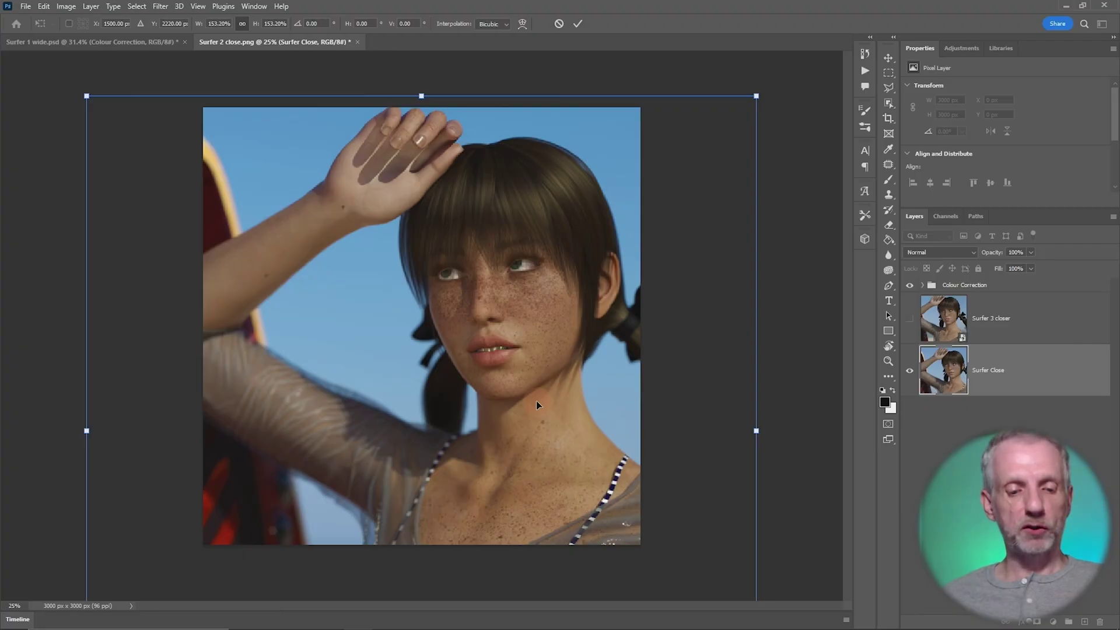
key(ctrl+z)
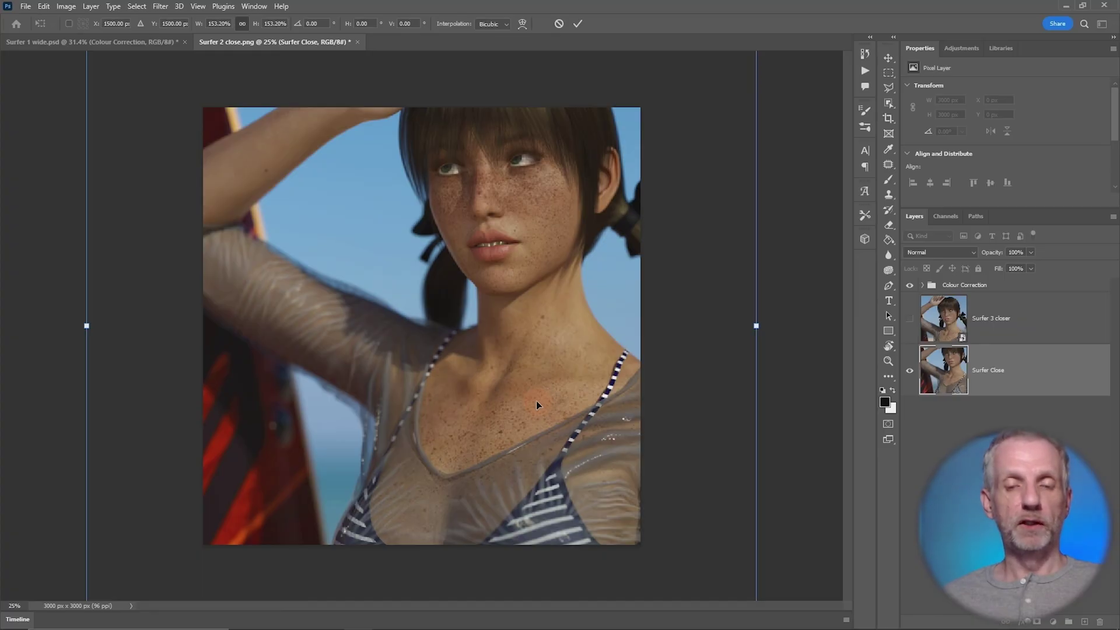
key(Escape)
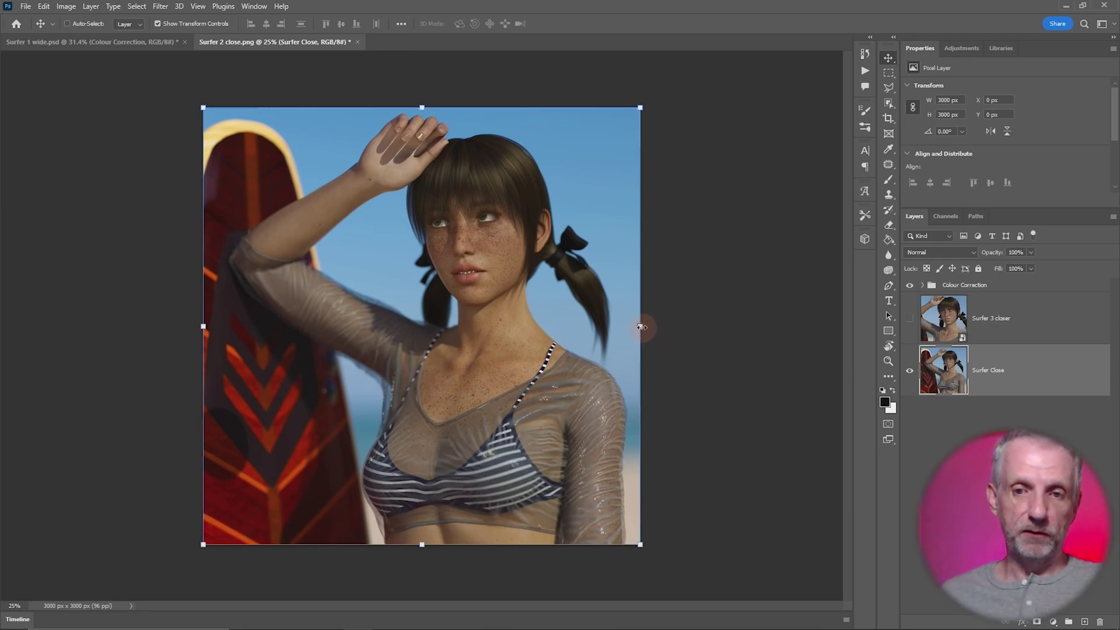
Try stretching only the width of the Surfer Close layer from its side edge to about 113%, then undo the stretch and leave the transform
drag(642, 327, 699, 347)
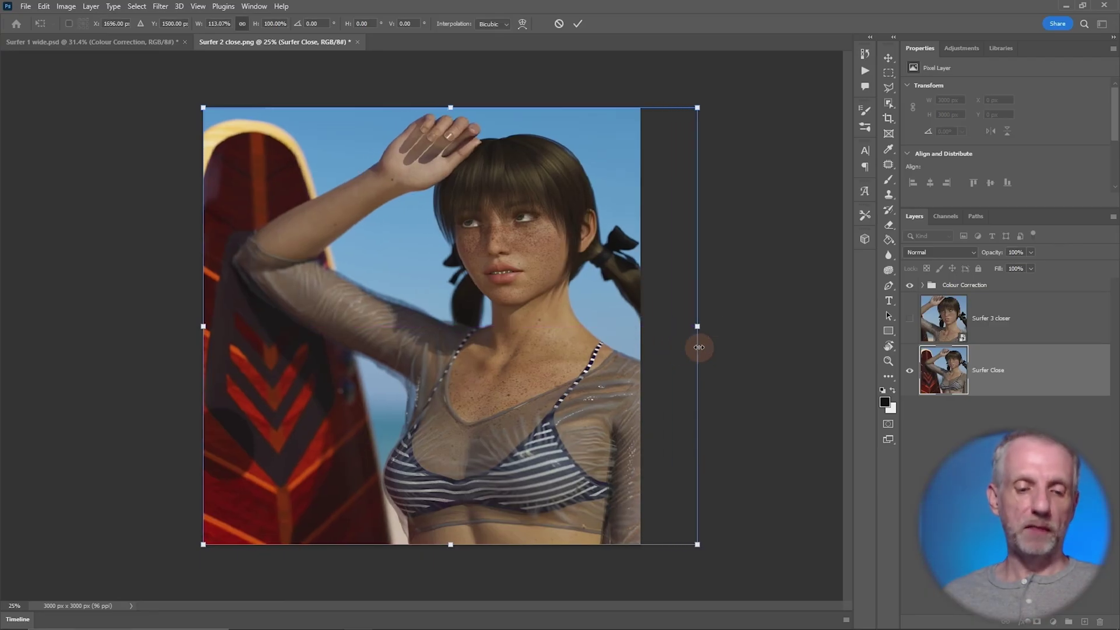
key(ctrl+z)
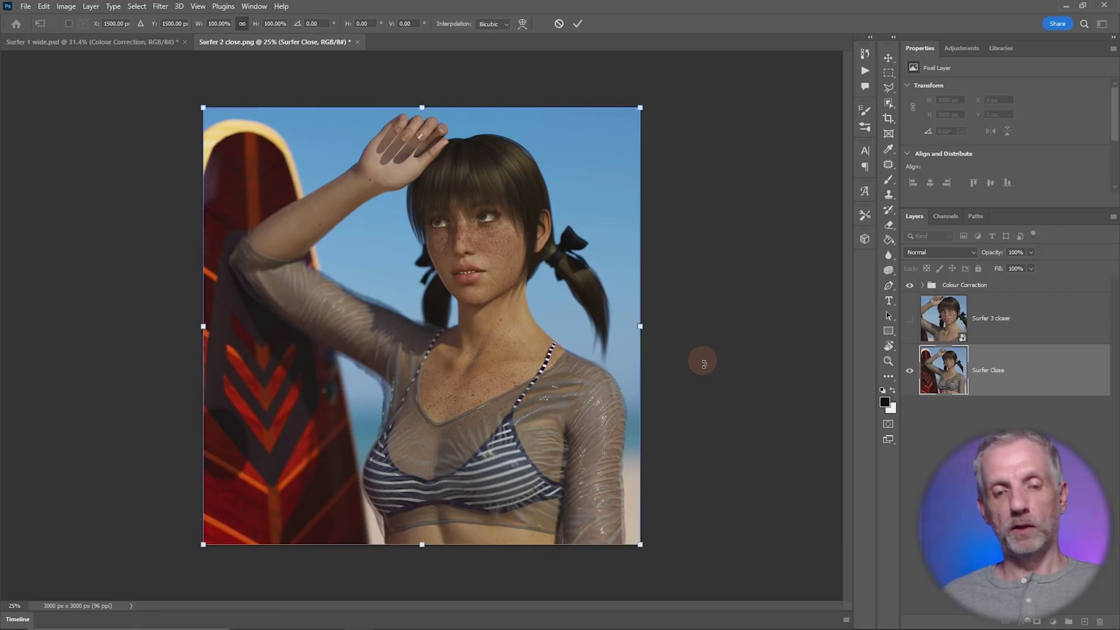
click(712, 376)
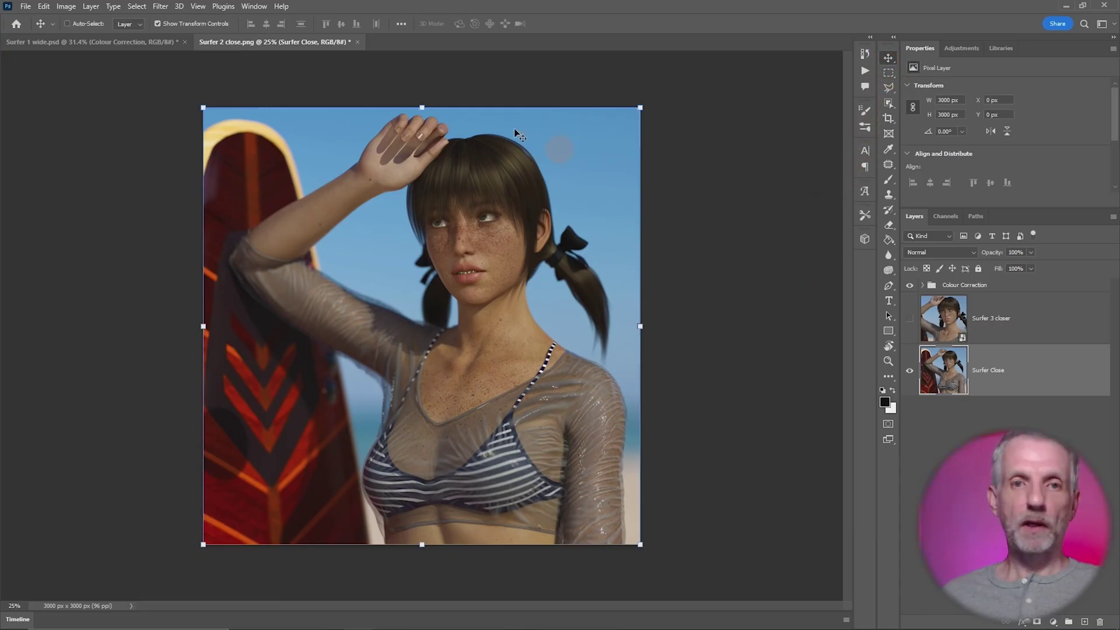
Save the document as Surfer 2 close.psd in the PSD Files folder of New Project, using the Photoshop format
click(27, 7)
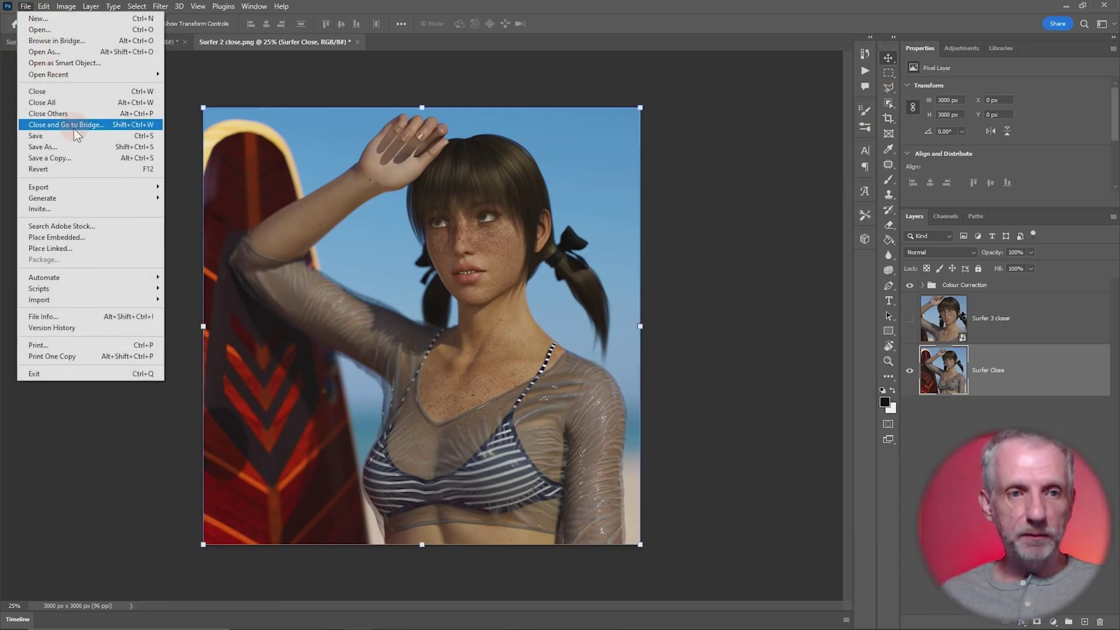
click(92, 147)
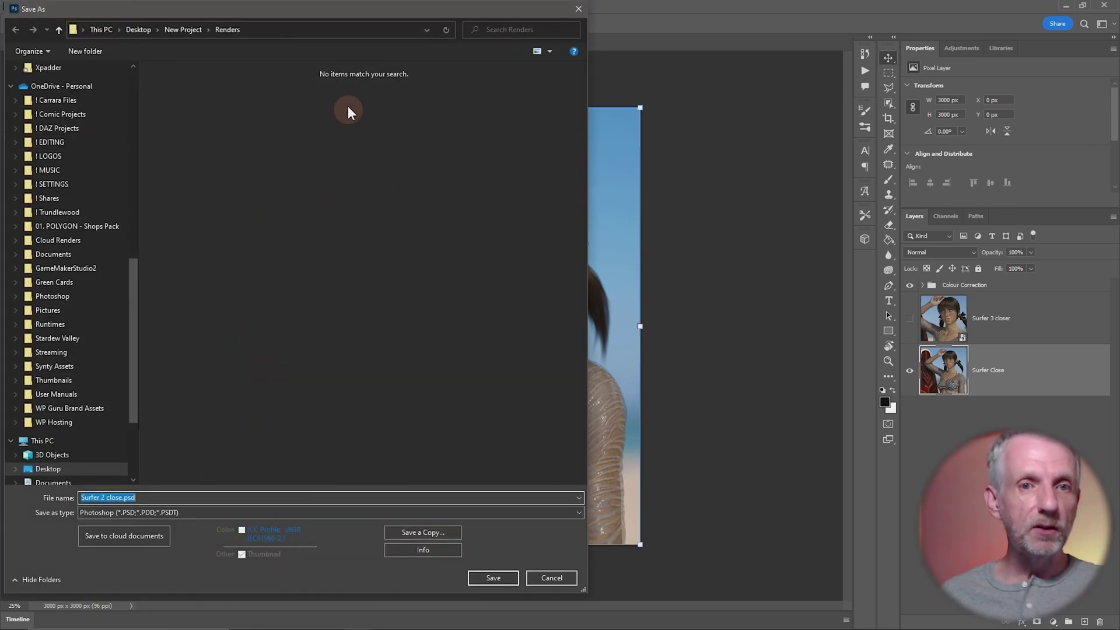
click(187, 30)
double_click(208, 157)
drag(254, 495, 90, 494)
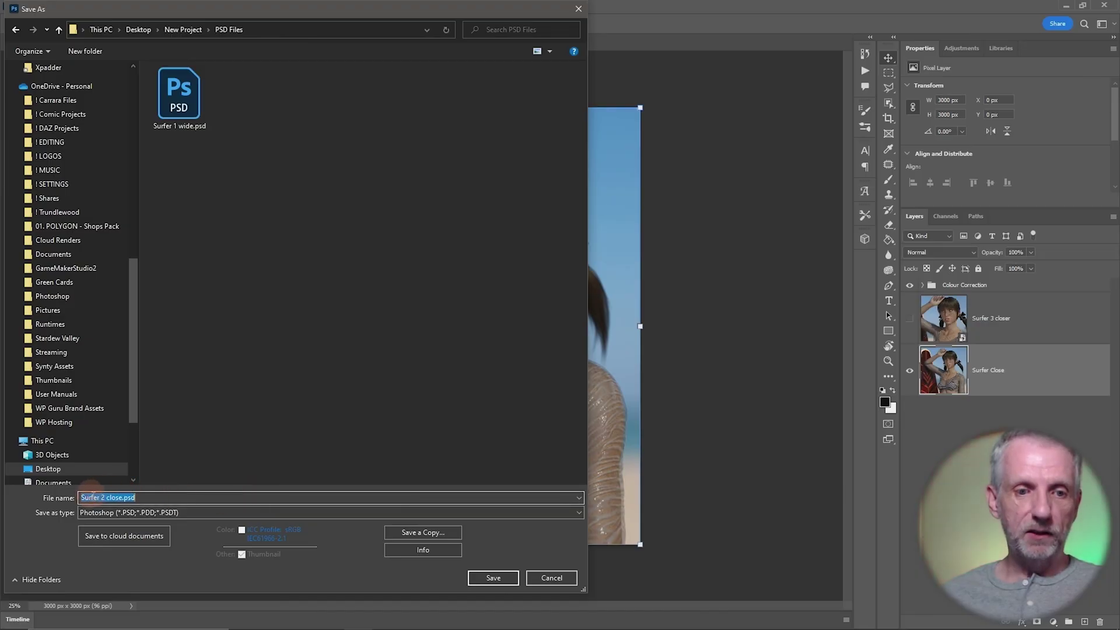
click(505, 576)
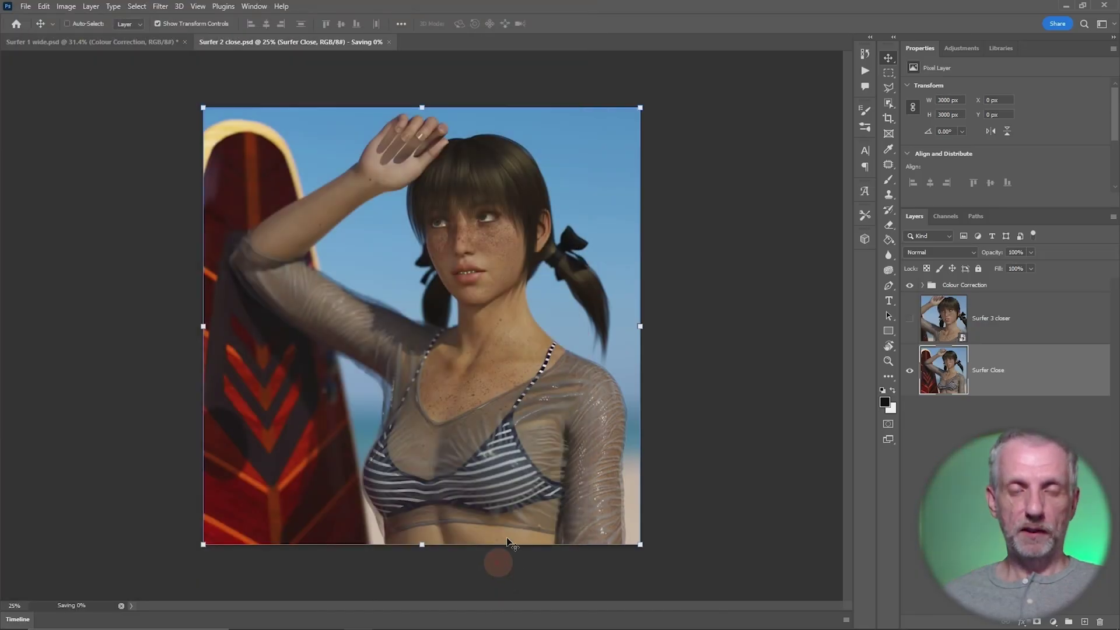